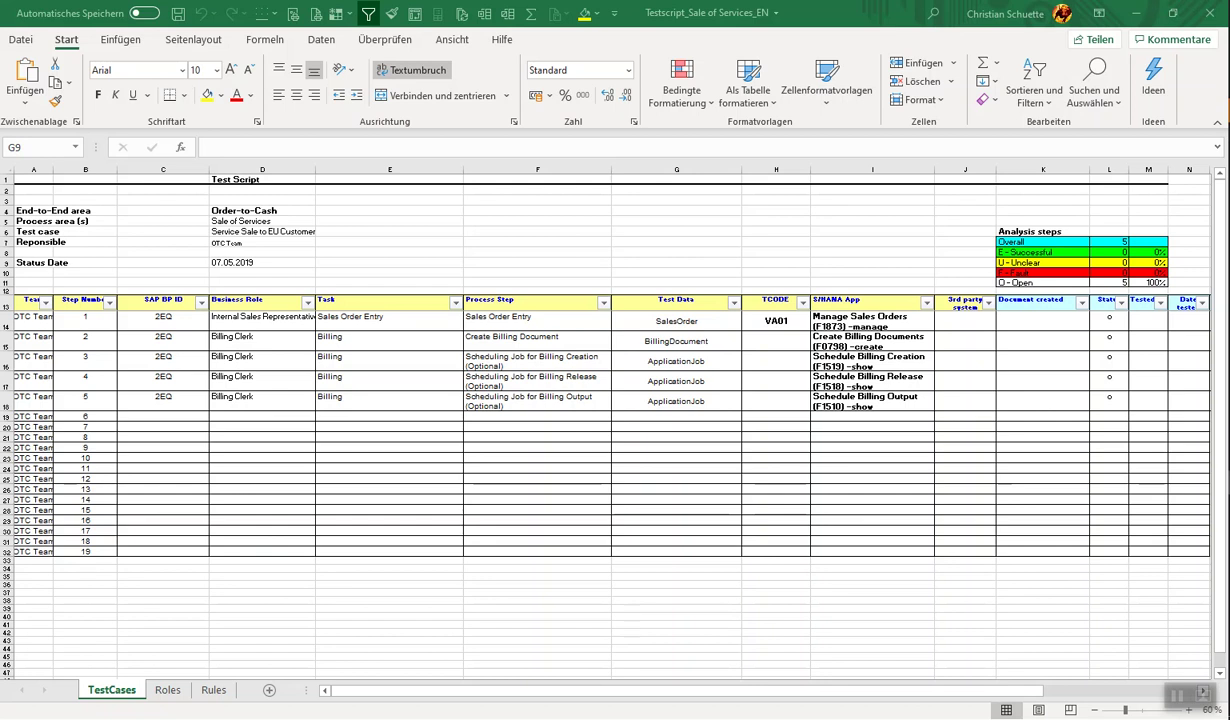
# Switch to Business_Process_List_SAMPLE and check the Tool sales scenario heading in cell Z3.
pyautogui.hotkey('alt', 'Tab')
pyautogui.hotkey('alt', 'Tab')
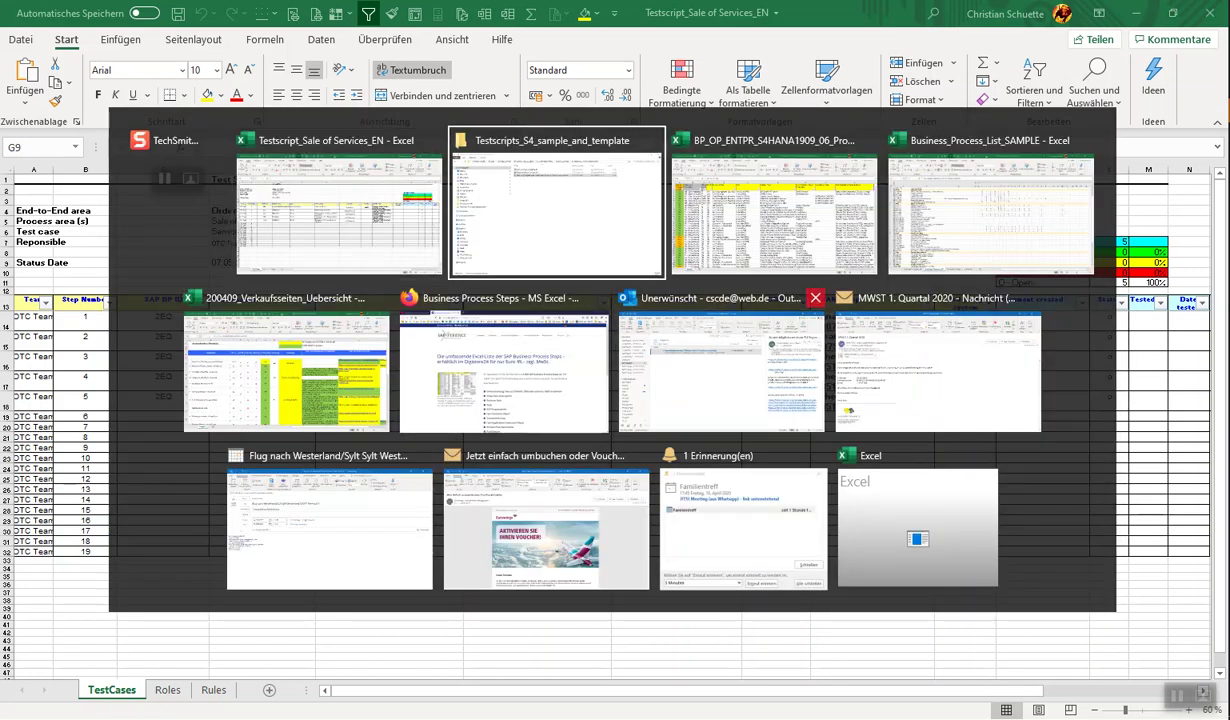
pyautogui.hotkey('alt', 'Tab')
pyautogui.hotkey('alt', 'Tab')
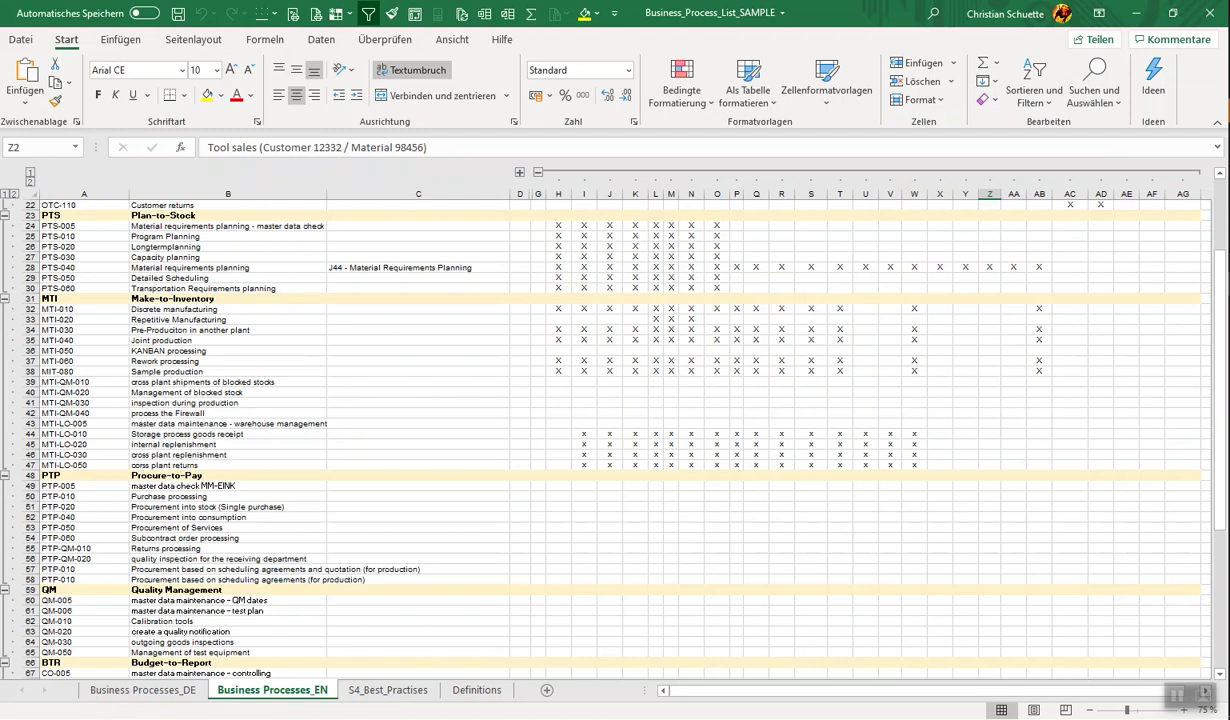
pyautogui.hotkey('alt', 'Tab')
pyautogui.hotkey('alt', 'Tab')
pyautogui.hotkey('alt', 'Tab')
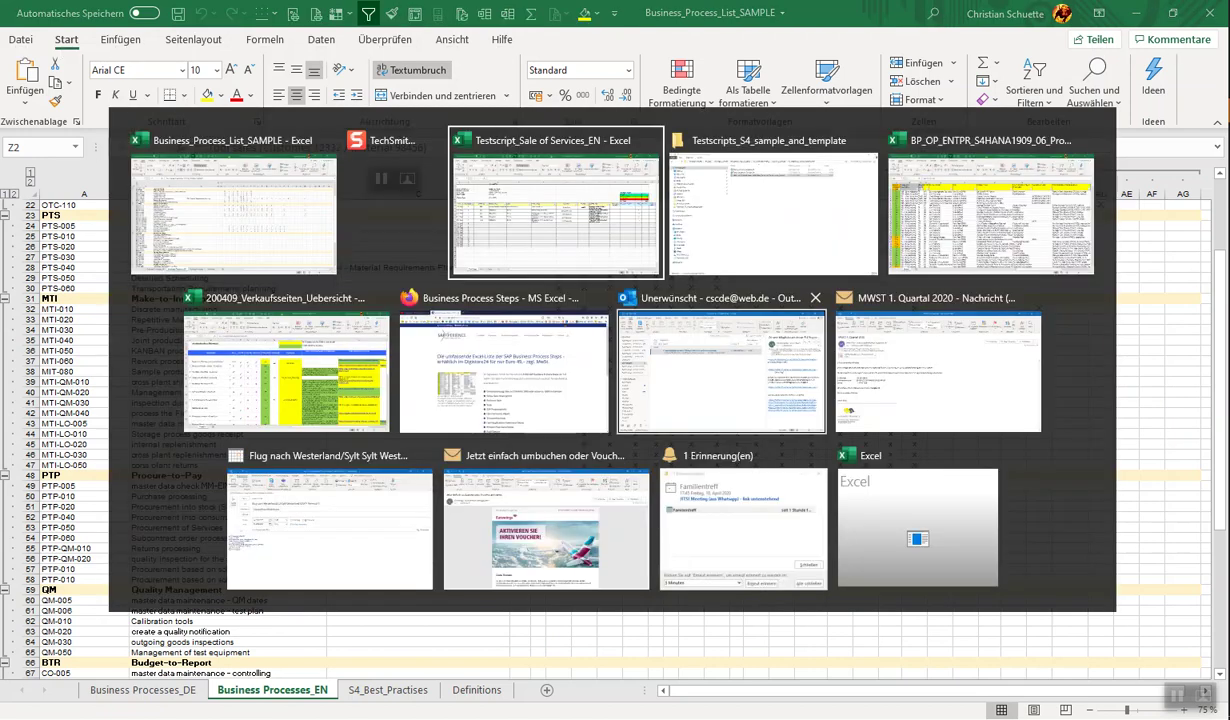
pyautogui.hotkey('alt', 'Tab')
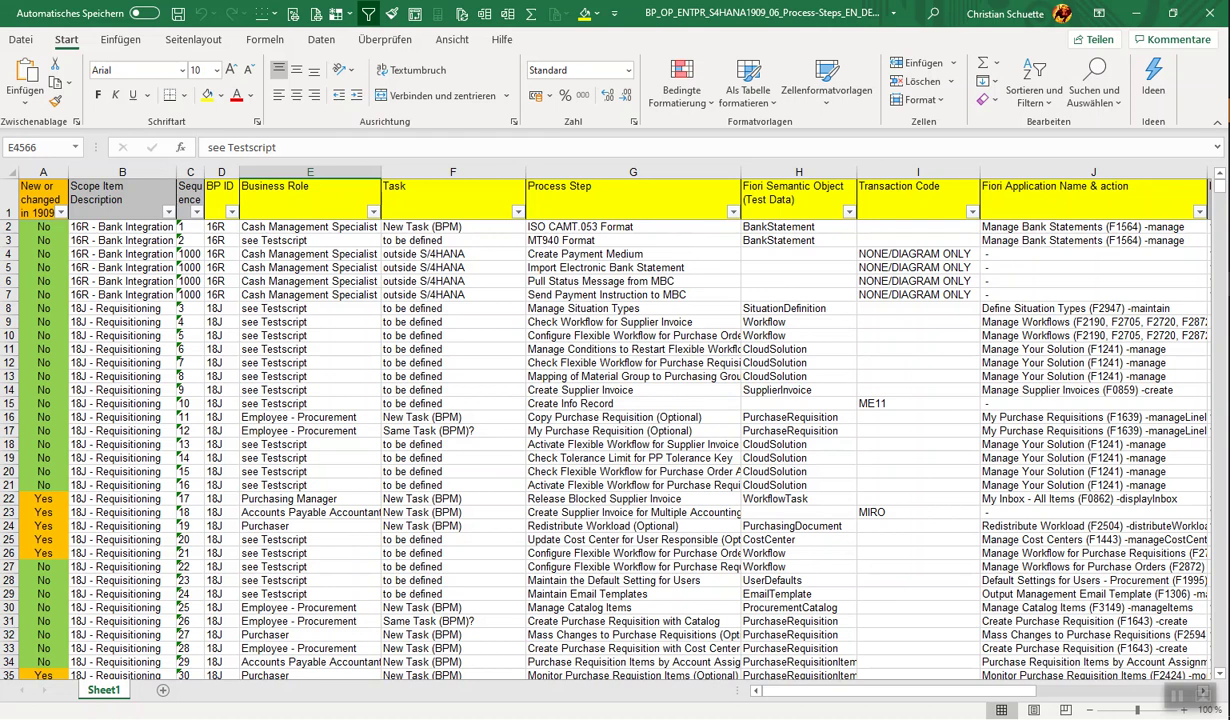
pyautogui.hotkey('alt', 'Tab')
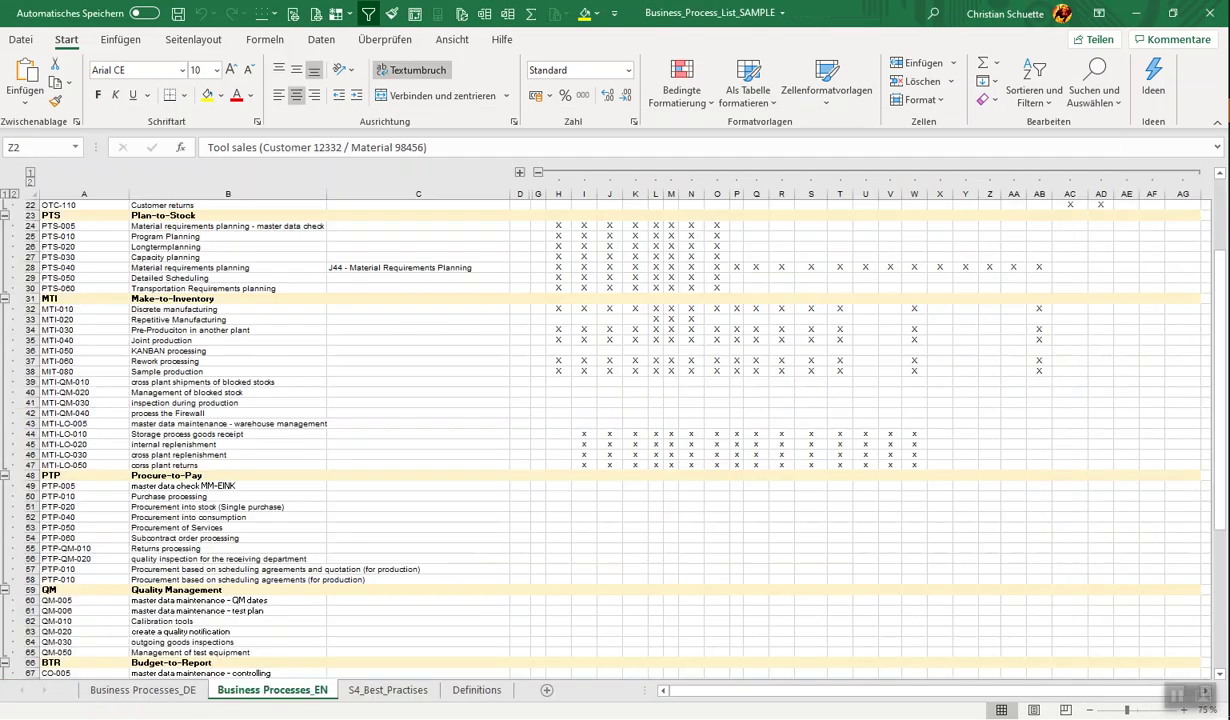
pyautogui.scroll(7, 615, 430)
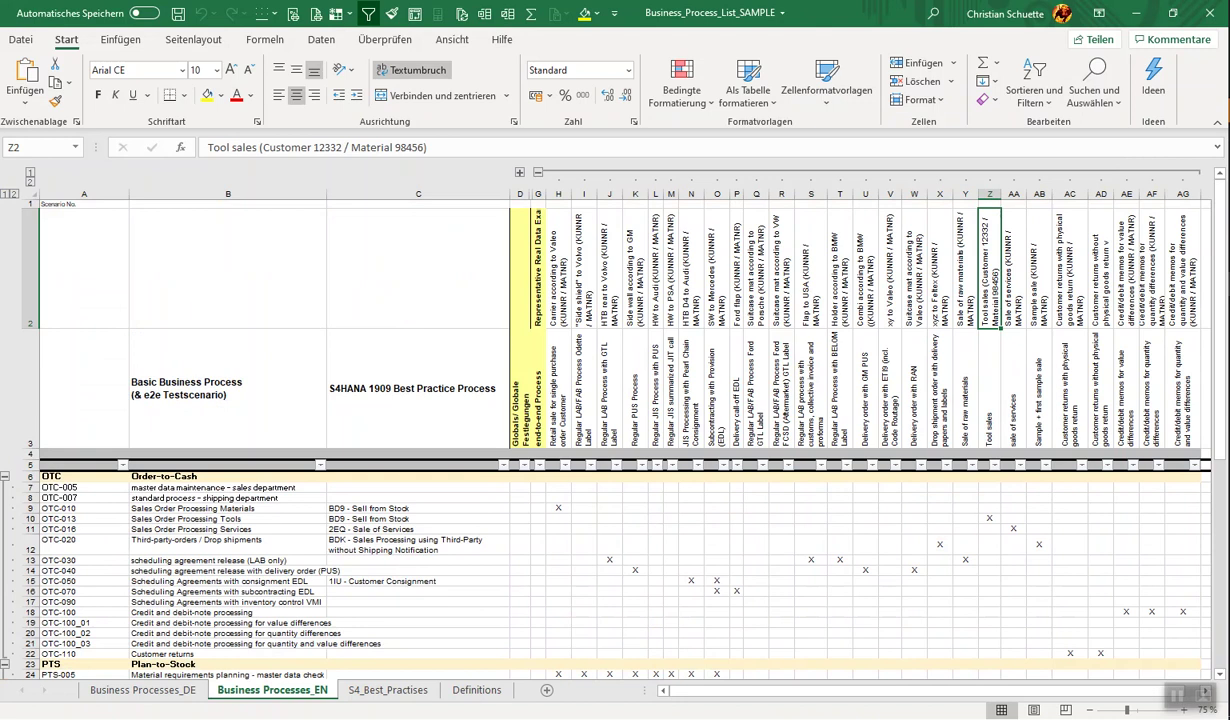
pyautogui.press('alt')
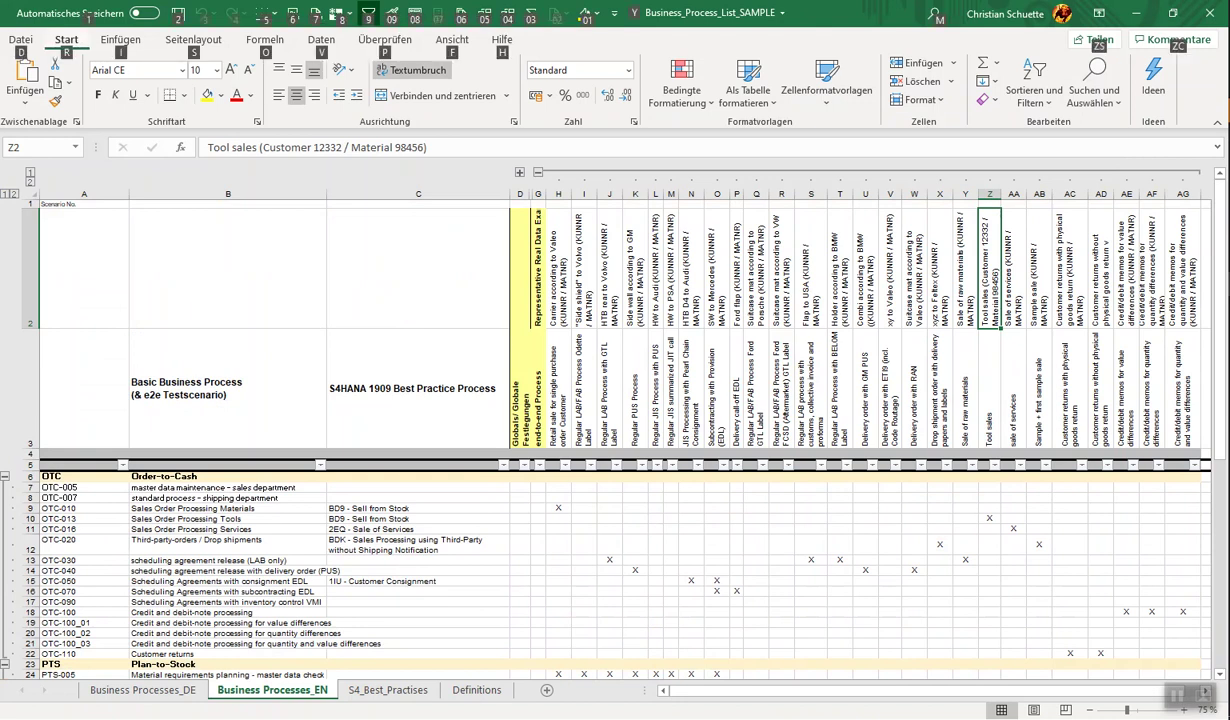
pyautogui.click(989, 390)
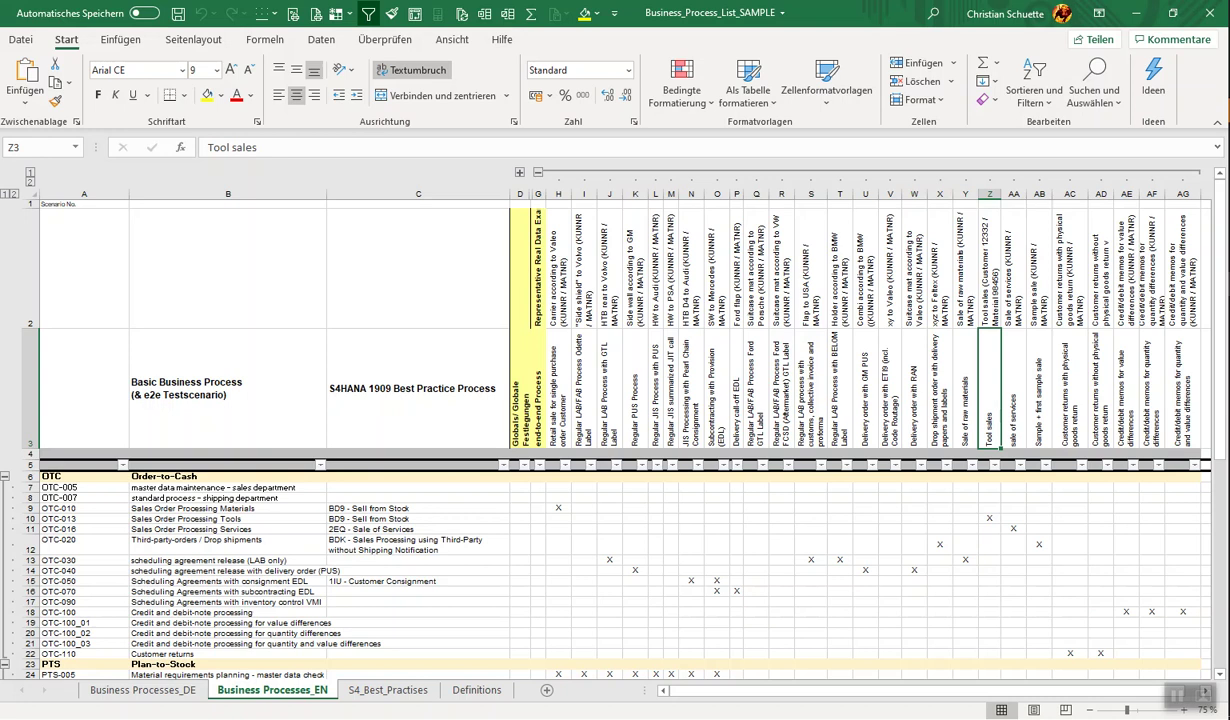
pyautogui.hotkey('alt', 'Tab')
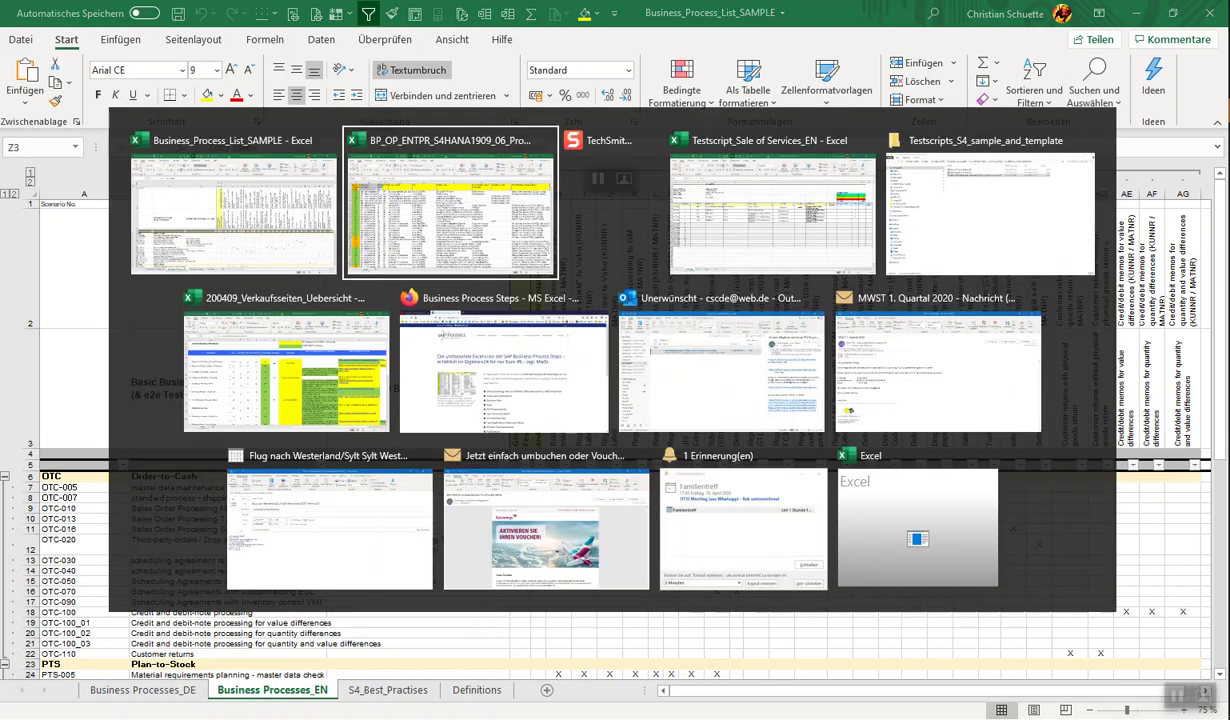
# Open the Testscript_Template workbook from the Testscripts_S4_sample_and_template folder.
pyautogui.press('Tab')
pyautogui.press('Tab')
pyautogui.press('Tab')
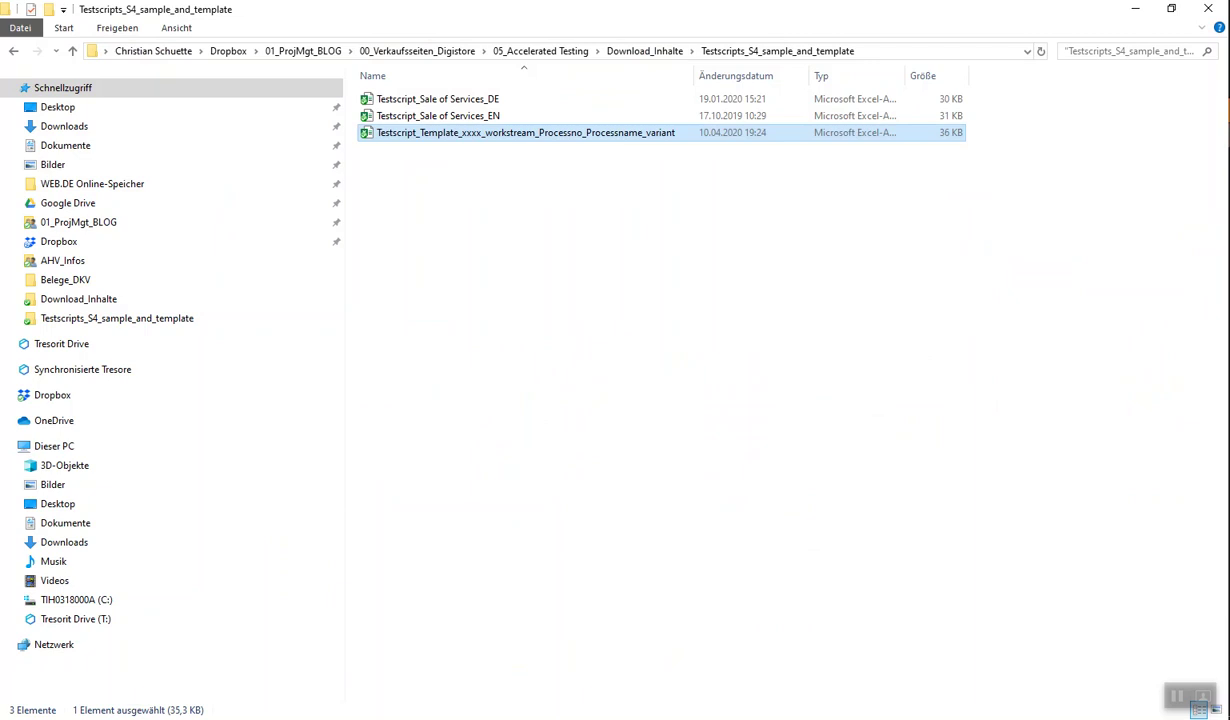
pyautogui.hotkey('alt', 'Tab')
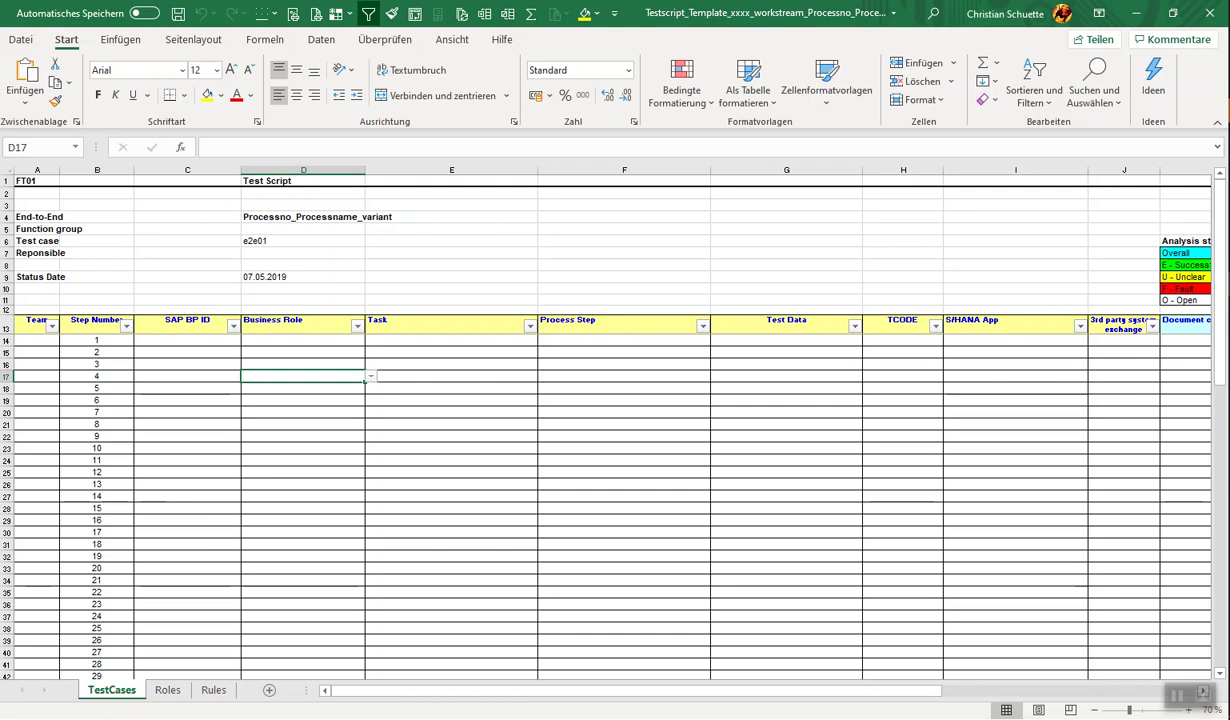
# Copy header values D4:D9 from the Sale of Services script into the template at D4.
pyautogui.hotkey('alt', 'Tab')
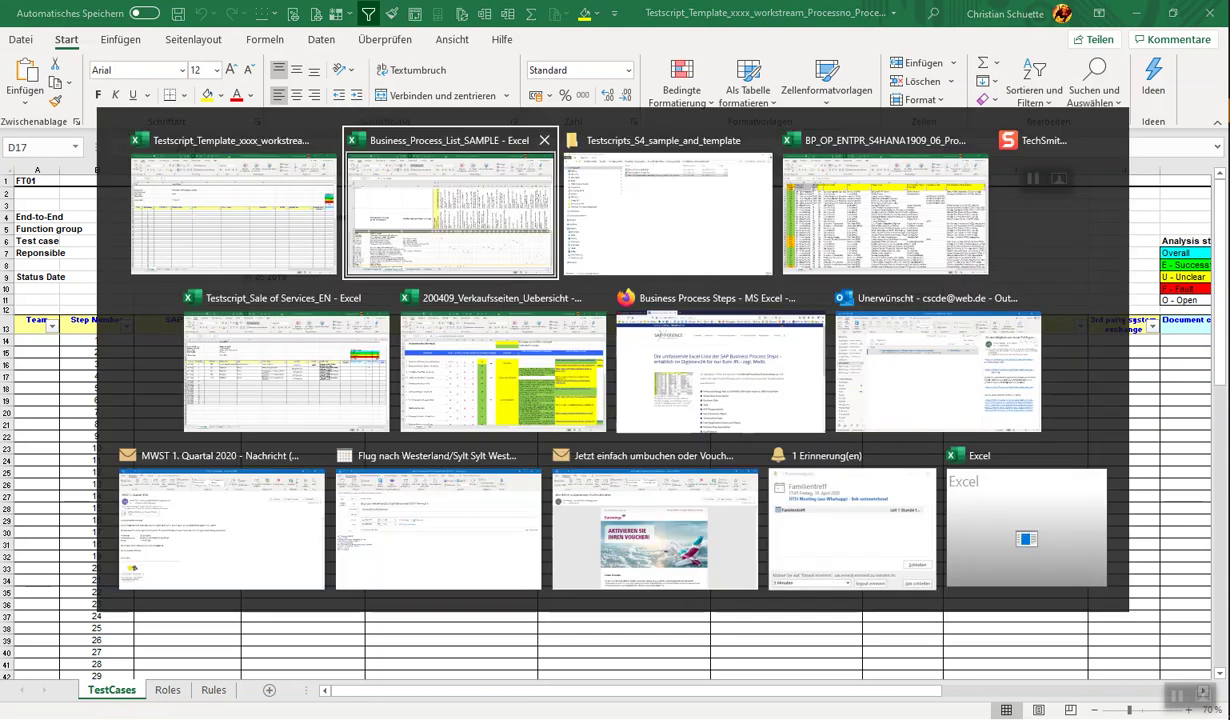
pyautogui.click(286, 370)
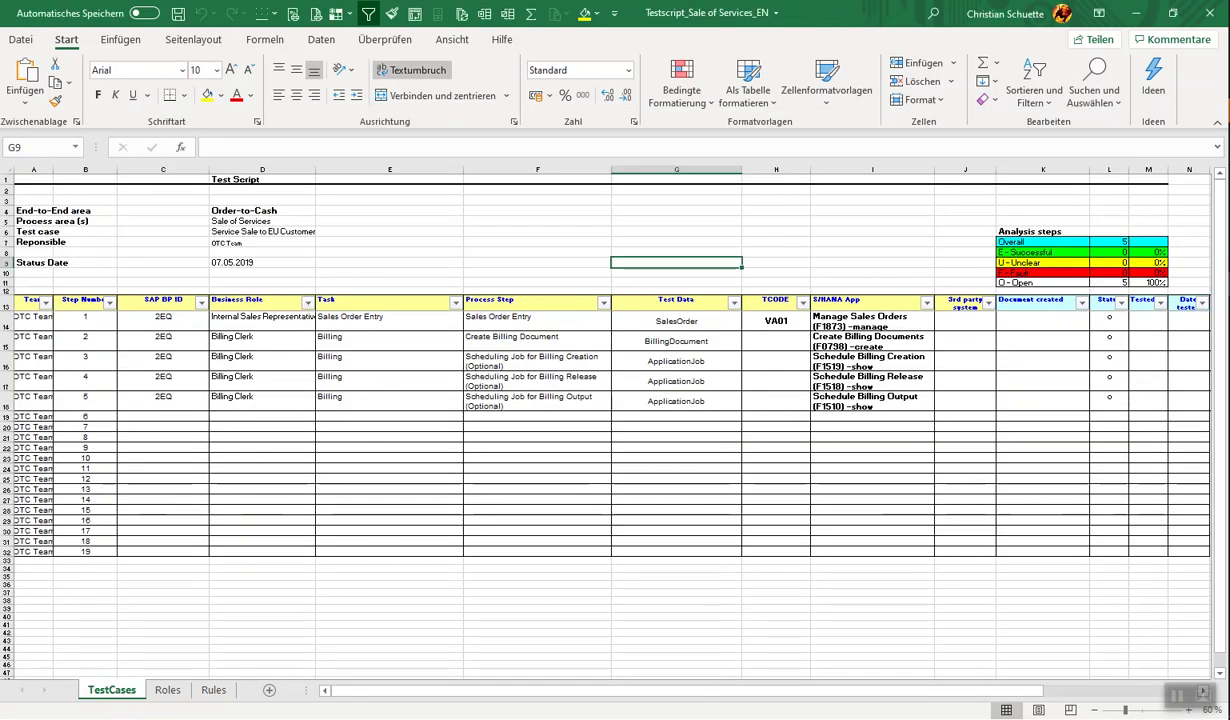
pyautogui.moveTo(262, 210); pyautogui.dragTo(262, 262)
pyautogui.hotkey('ctrl', 'c')
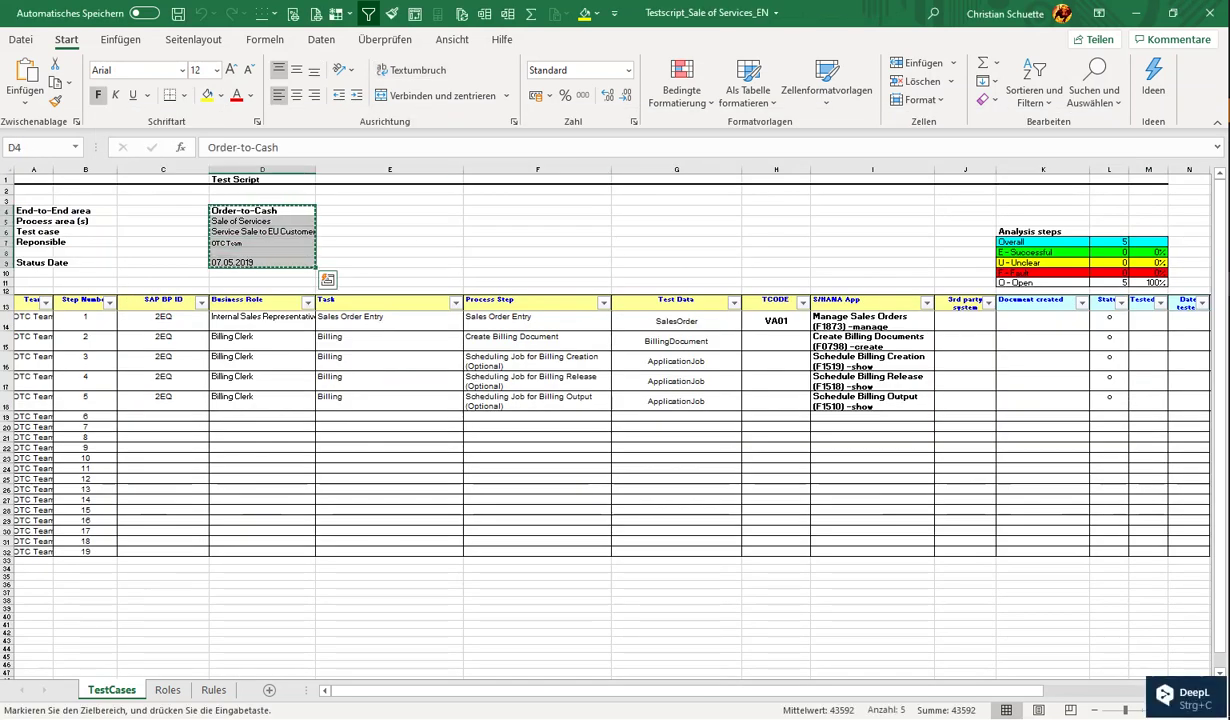
pyautogui.hotkey('alt', 'Tab')
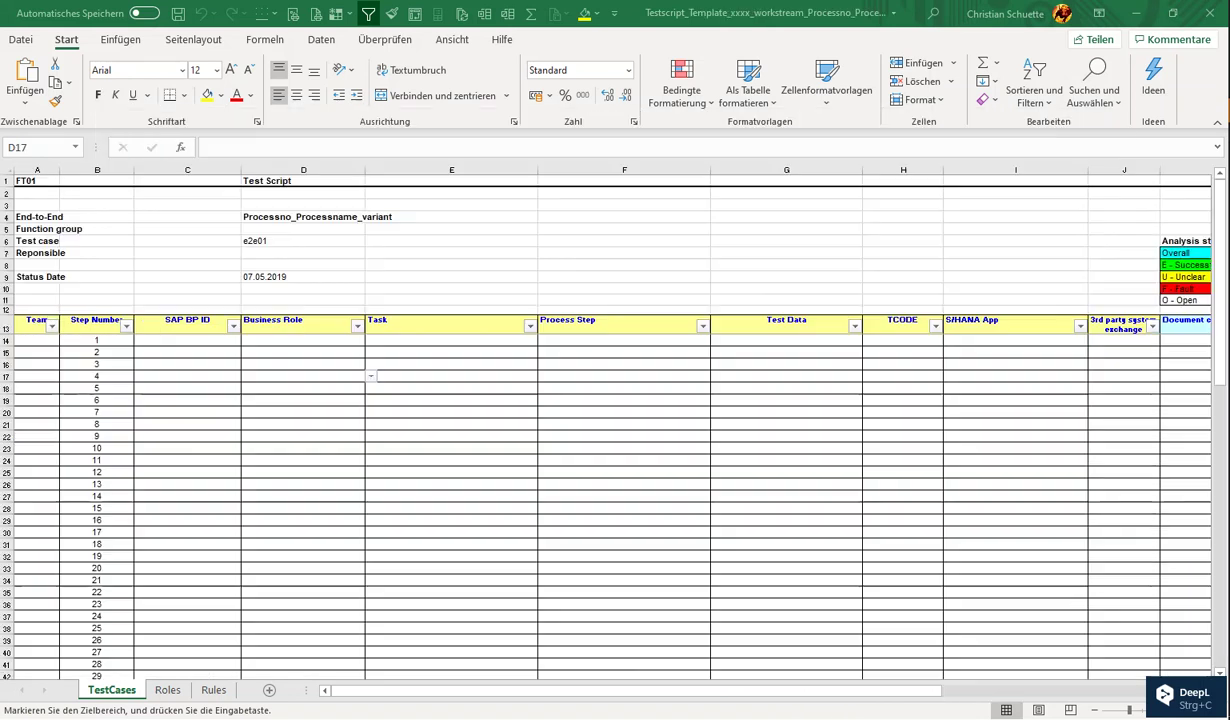
pyautogui.click(303, 216)
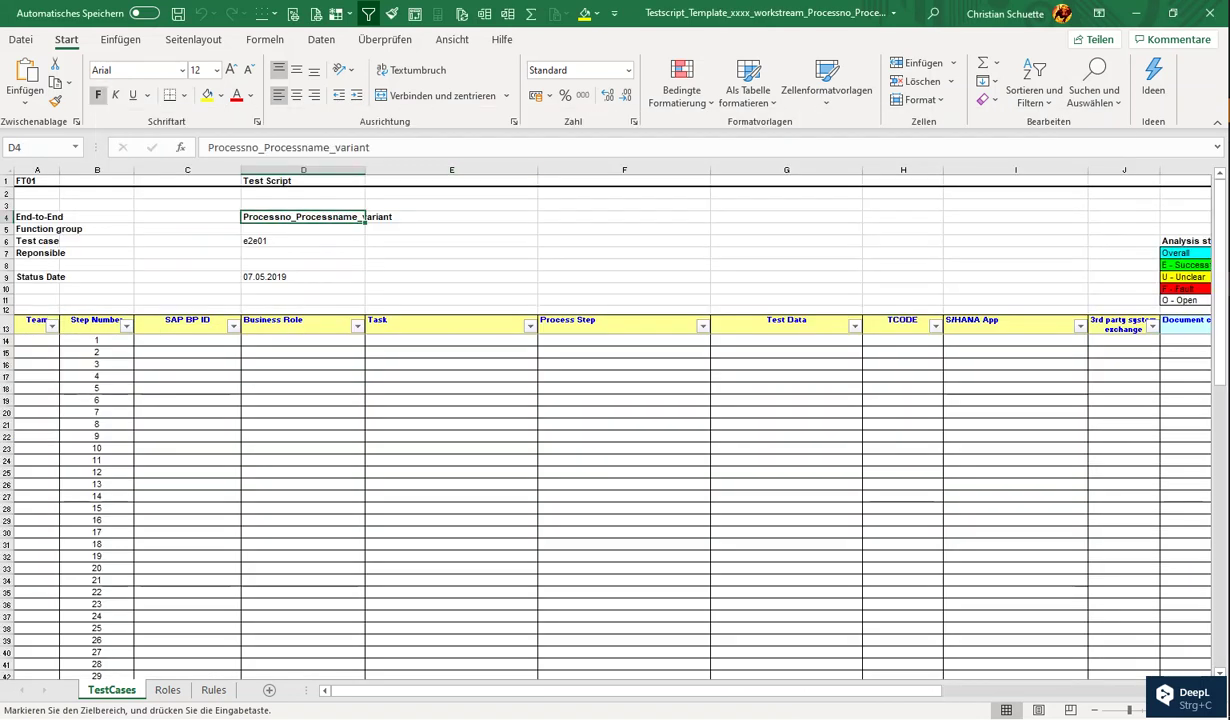
pyautogui.hotkey('ctrl', 'v')
# Change the function group to Sale of Tools and the test case to Tool Sale to EU Customer.
pyautogui.click(303, 229)
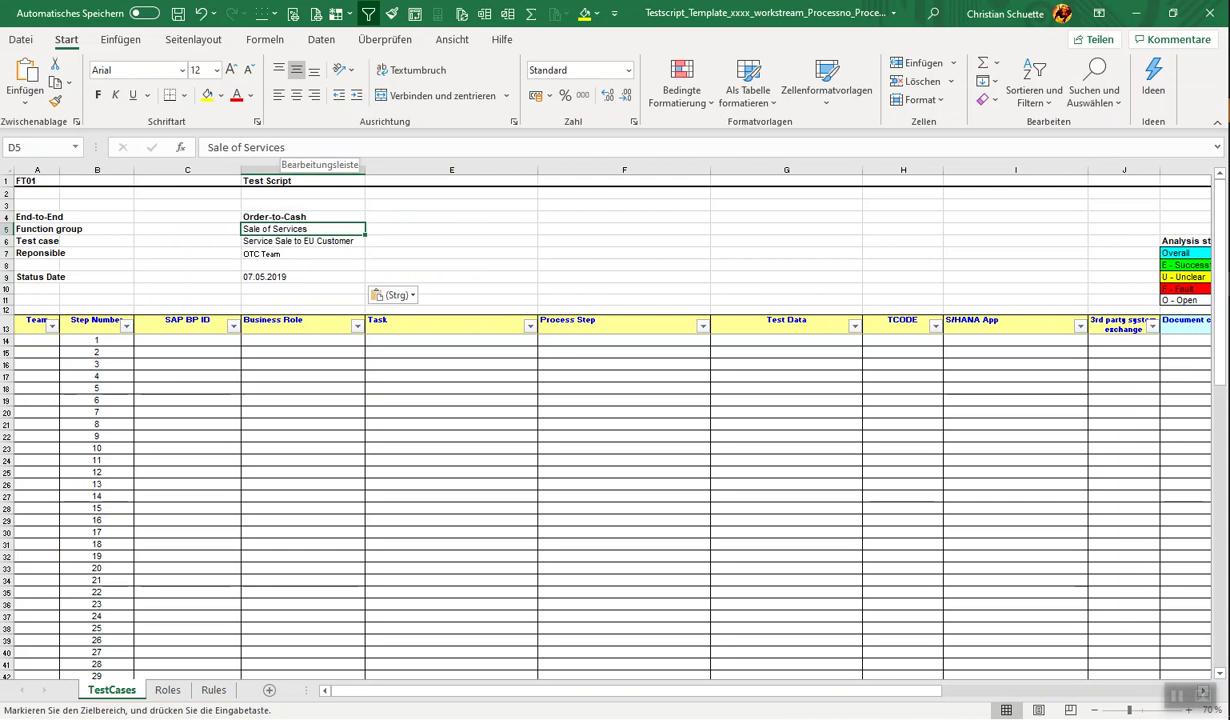
pyautogui.doubleClick(265, 147)
pyautogui.write('To')
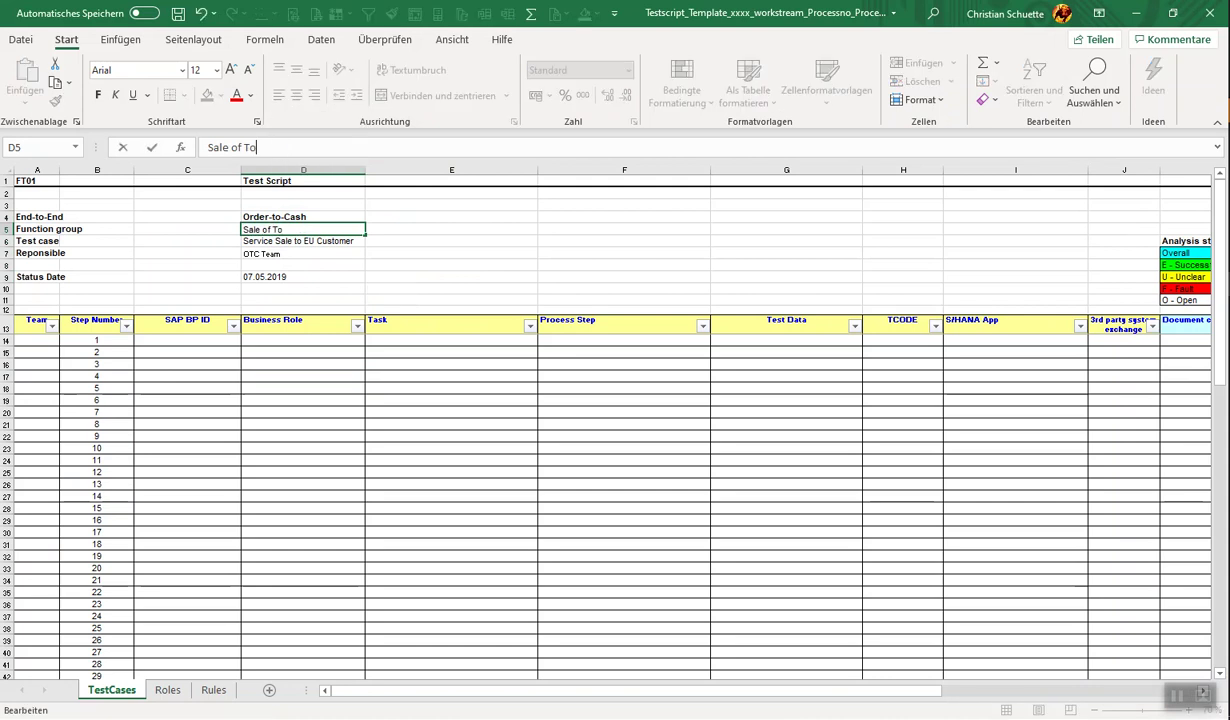
pyautogui.write('ols')
pyautogui.press('Return')
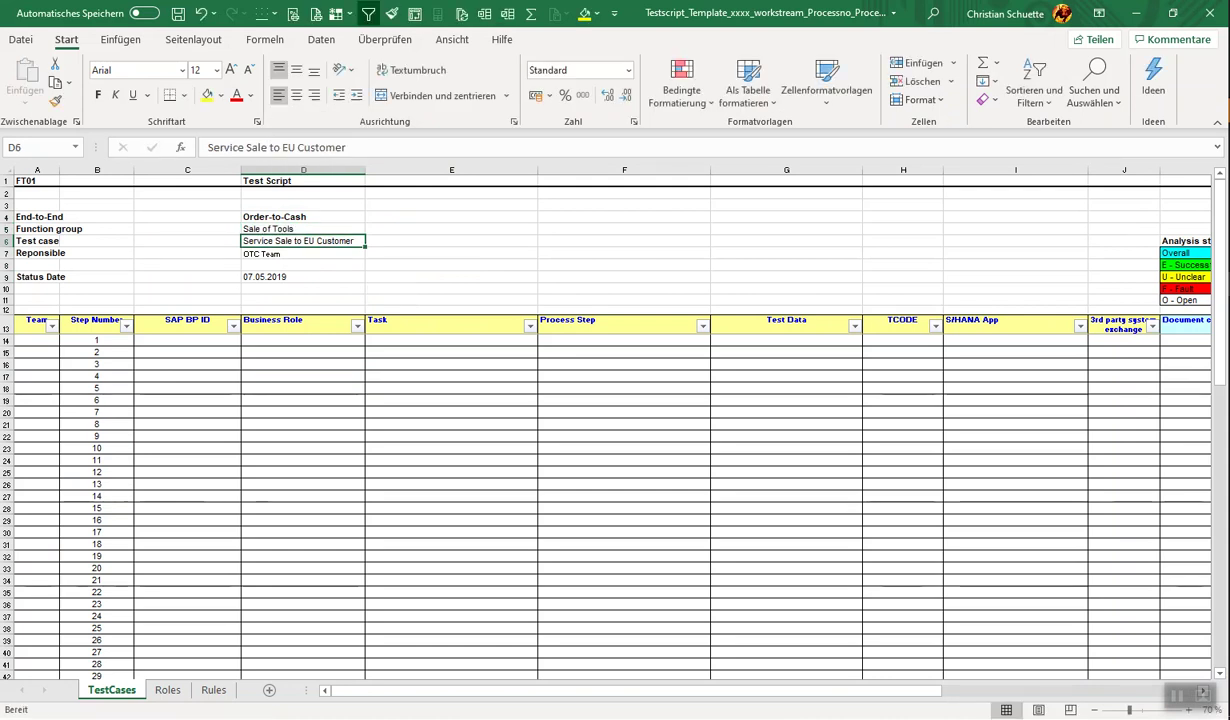
pyautogui.doubleClick(225, 147)
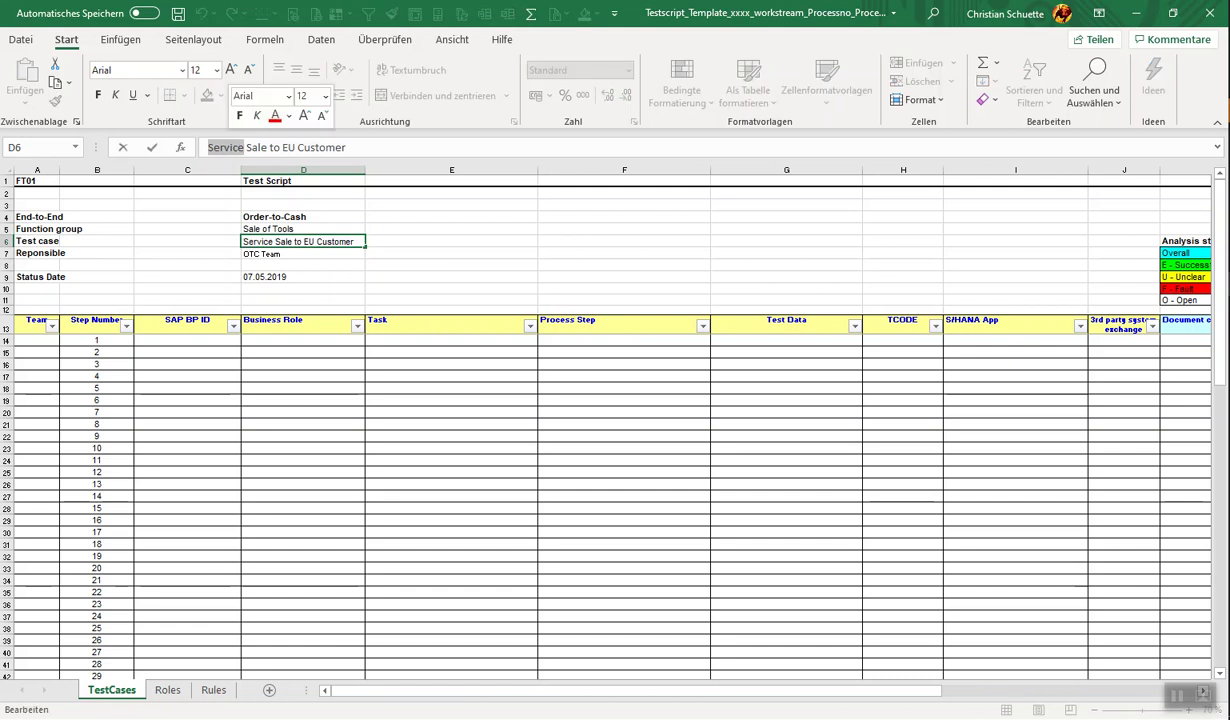
pyautogui.write('Tool')
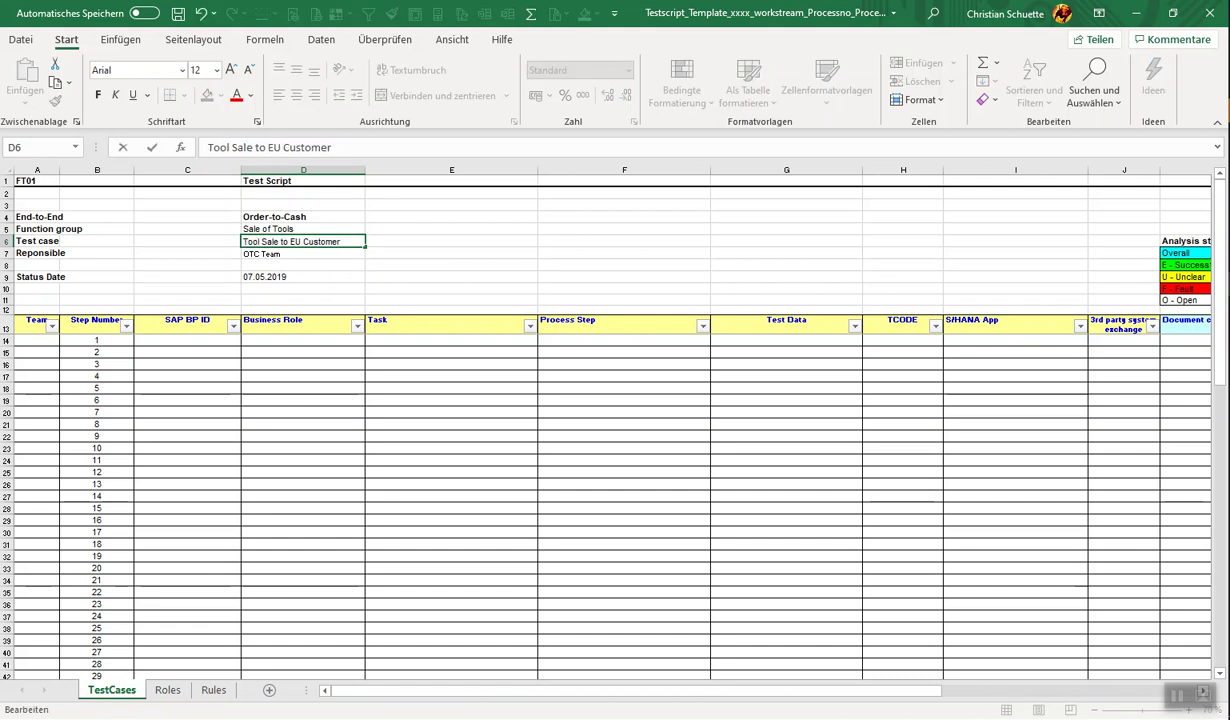
pyautogui.press('Return')
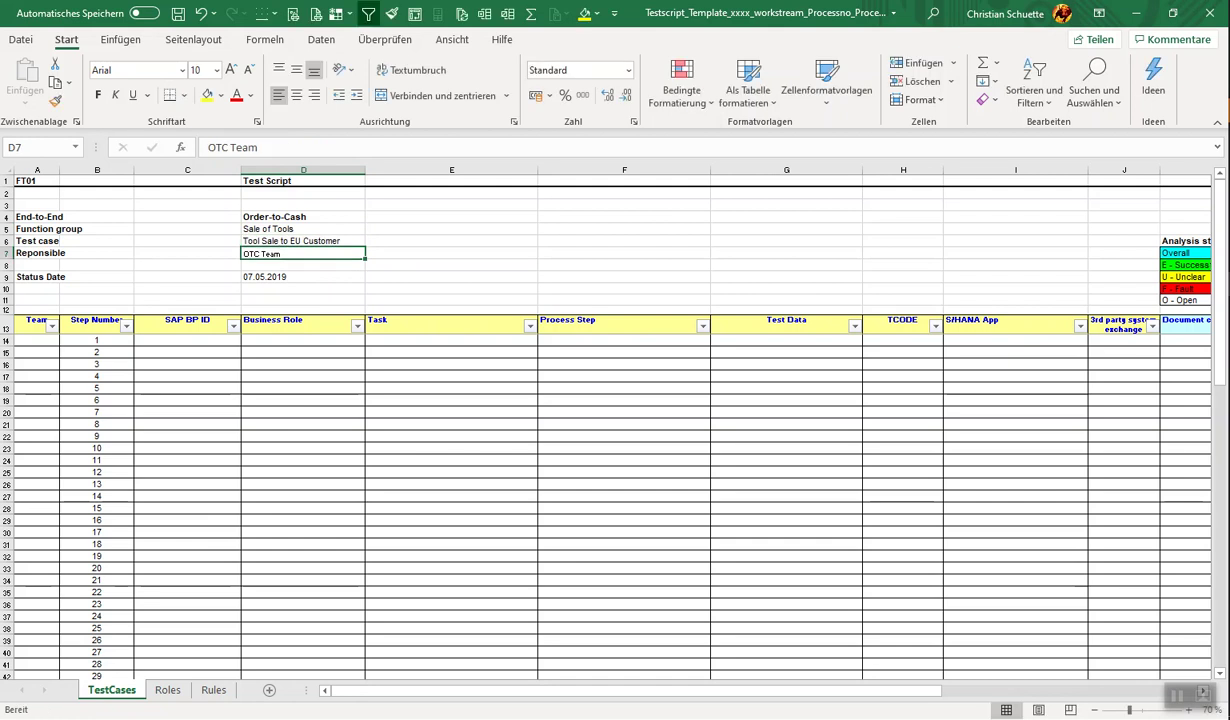
# Set the status date in D9 to 10.04.2020.
pyautogui.press('Down')
pyautogui.press('Down')
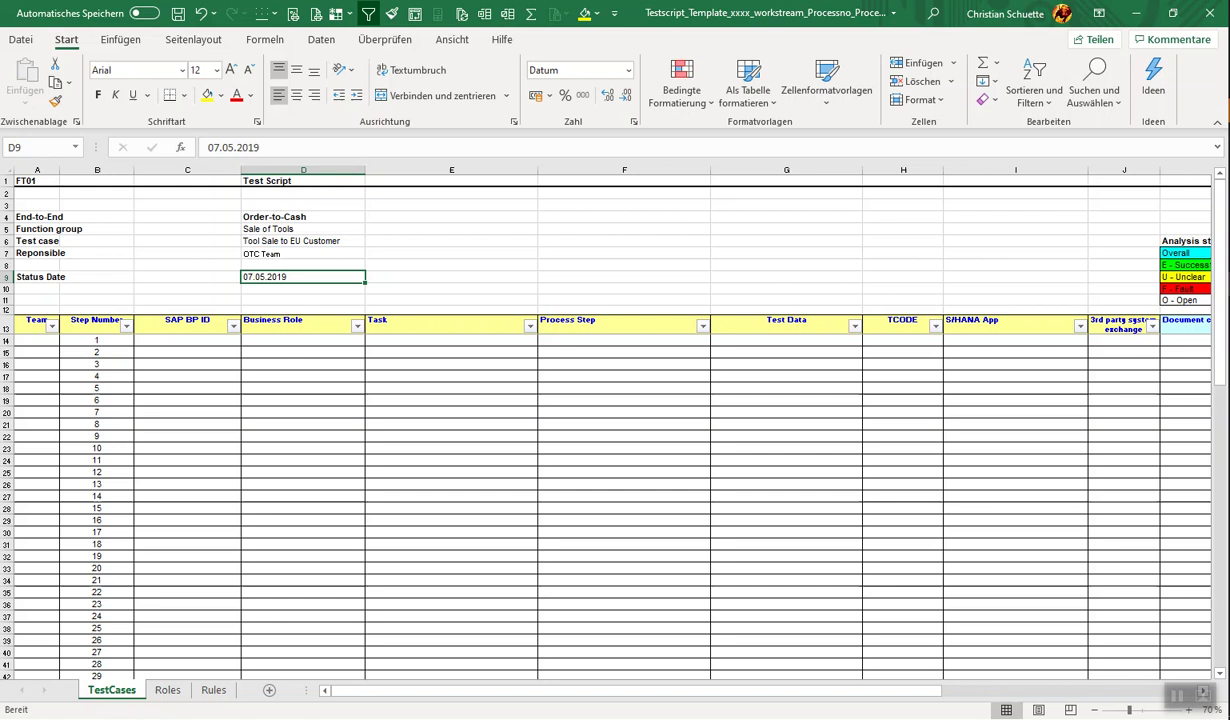
pyautogui.write('10.4')
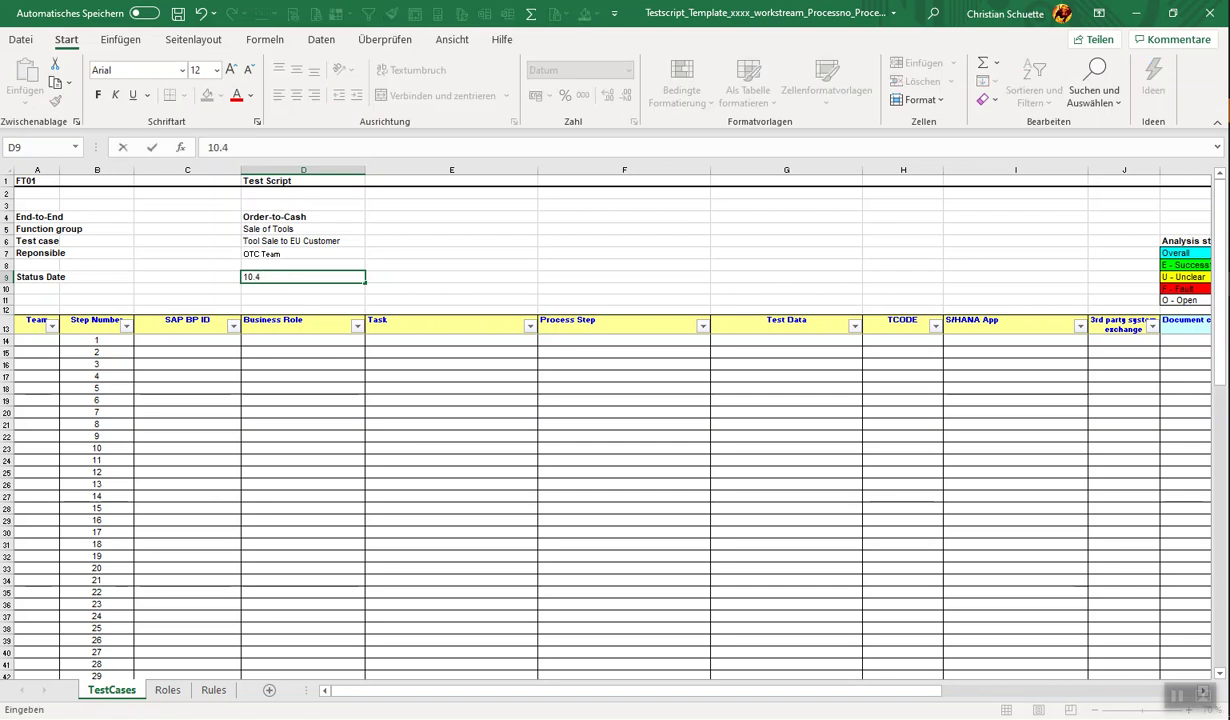
pyautogui.write('2020')
pyautogui.click(225, 147)
pyautogui.write('.')
pyautogui.press('Return')
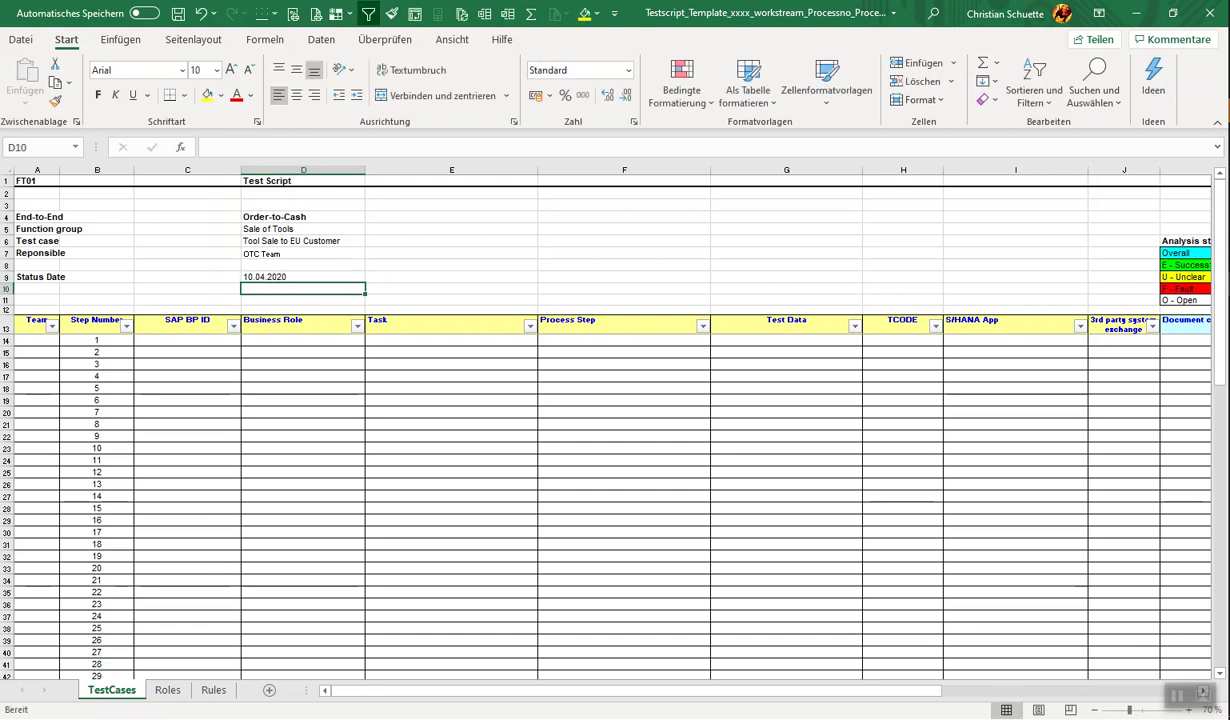
pyautogui.click(451, 364)
pyautogui.press('Down')
pyautogui.press('Down')
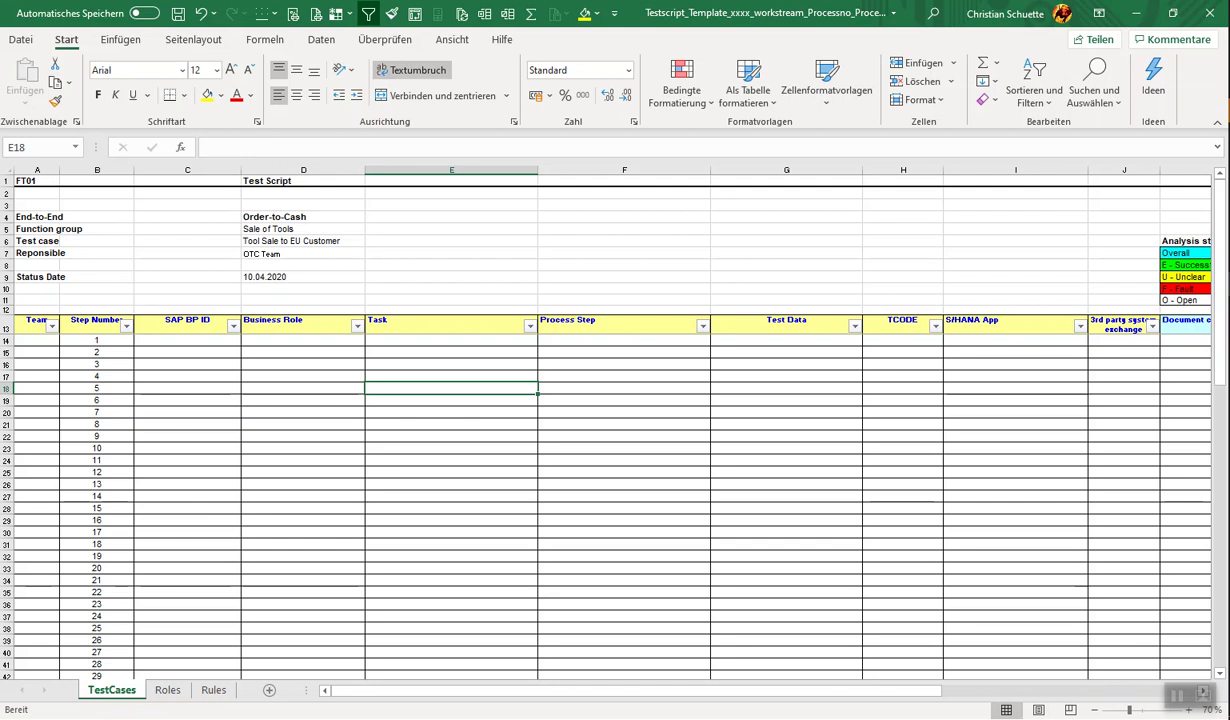
pyautogui.press('alt')
# Filter column Z (Tool sales) to non-blank entries, leaving OTC-013 Sales Order Processing Tools and PTS-040.
pyautogui.hotkey('alt', 'Tab')
pyautogui.hotkey('alt', 'Tab')
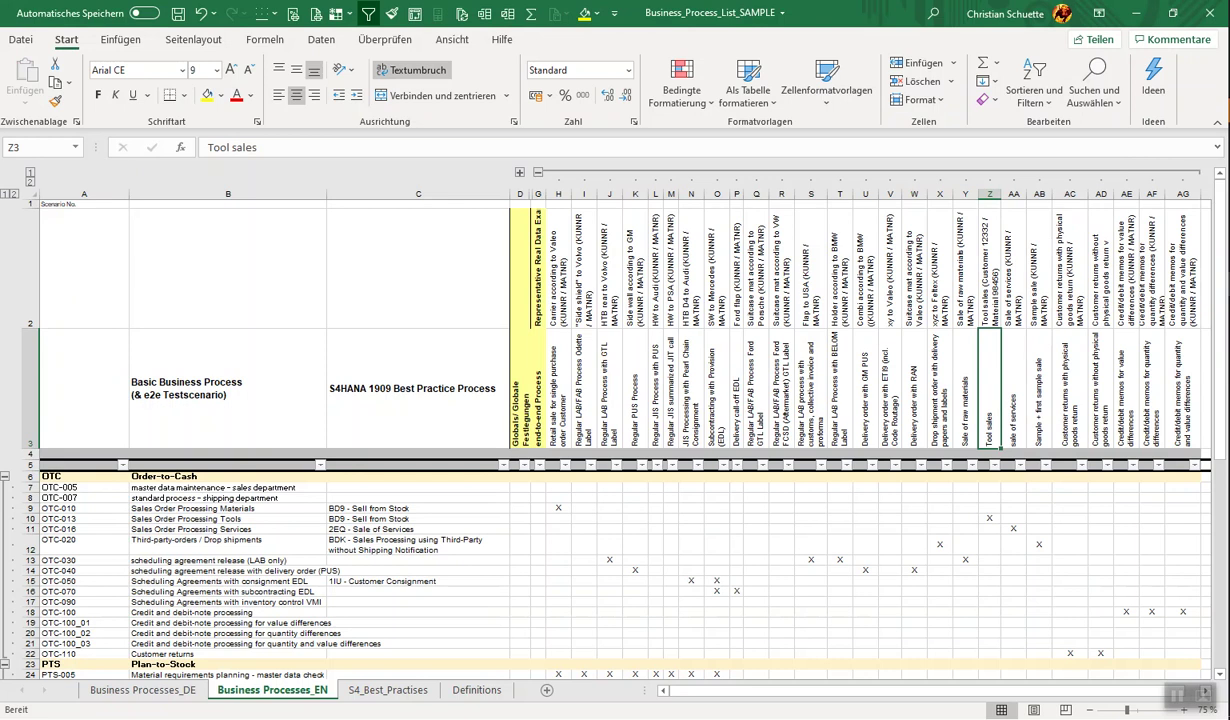
pyautogui.moveTo(186, 518); pyautogui.dragTo(420, 518)
pyautogui.moveTo(500, 517); pyautogui.dragTo(500, 517)
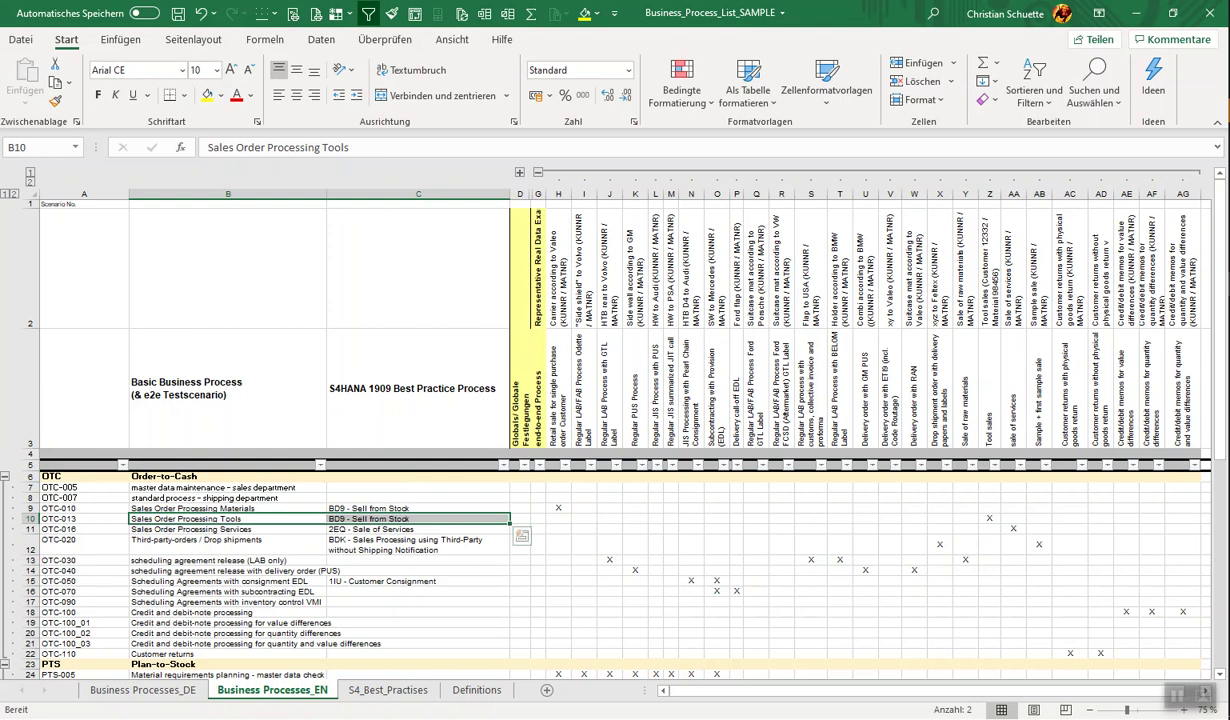
pyautogui.click(505, 517)
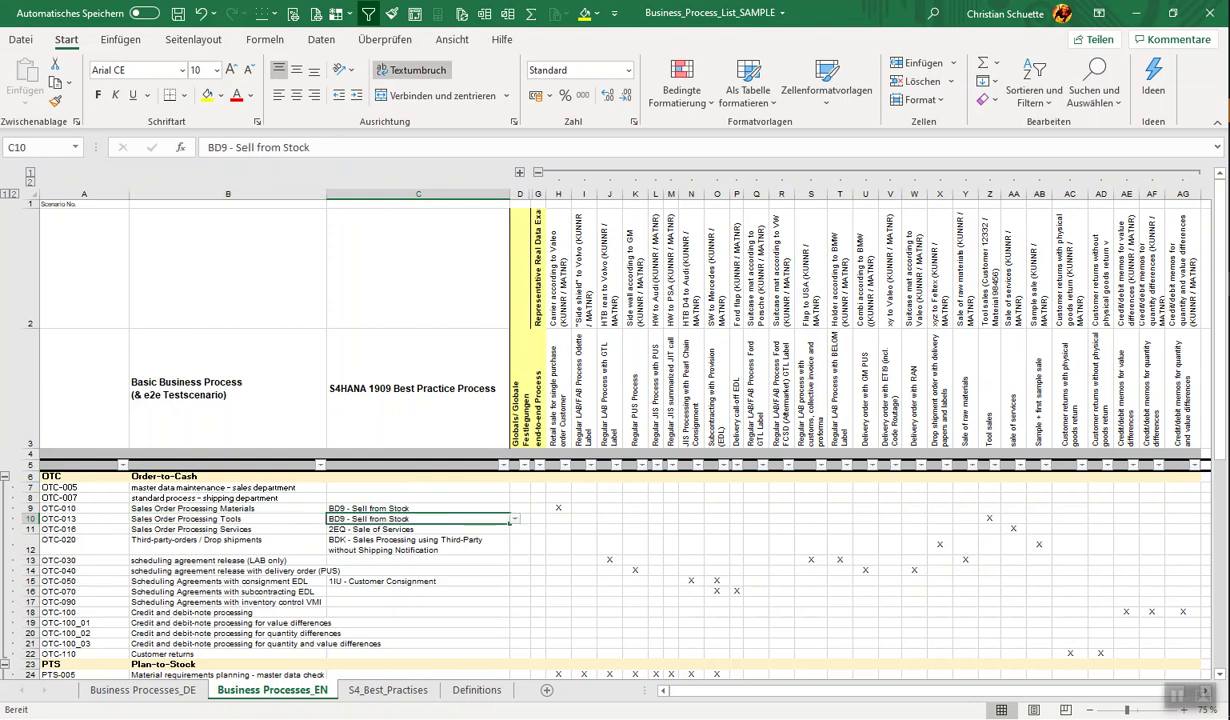
pyautogui.click(994, 464)
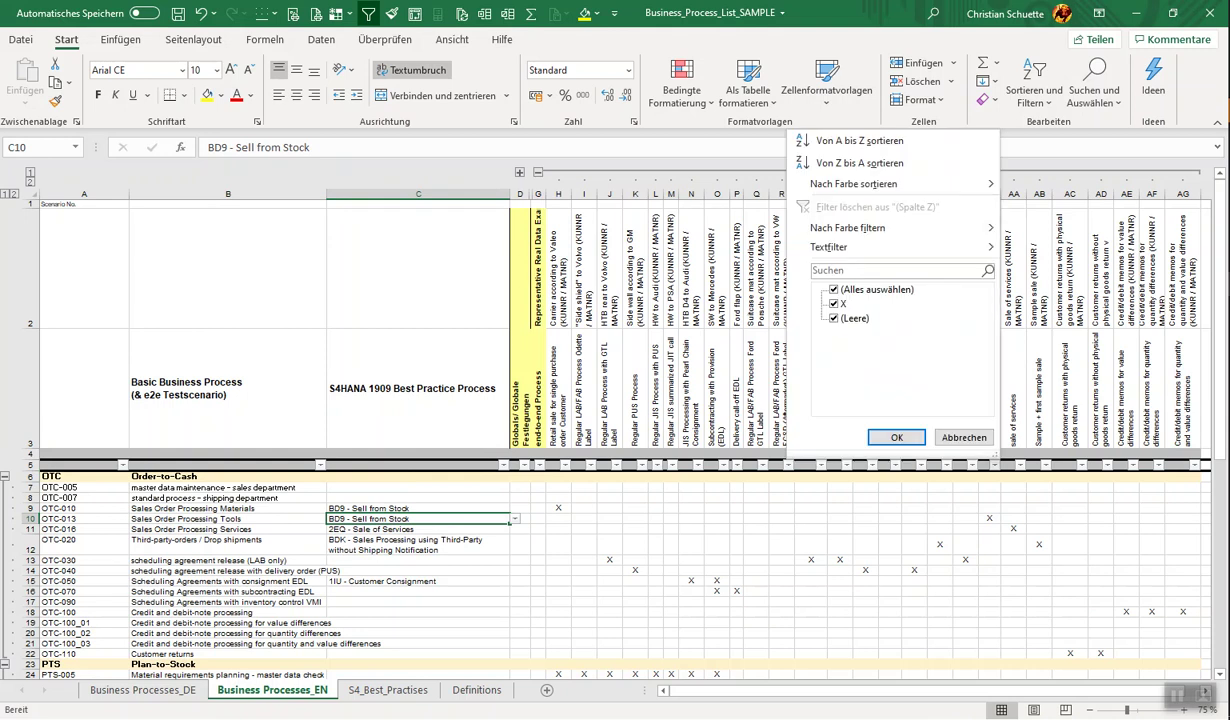
pyautogui.click(834, 318)
pyautogui.click(896, 437)
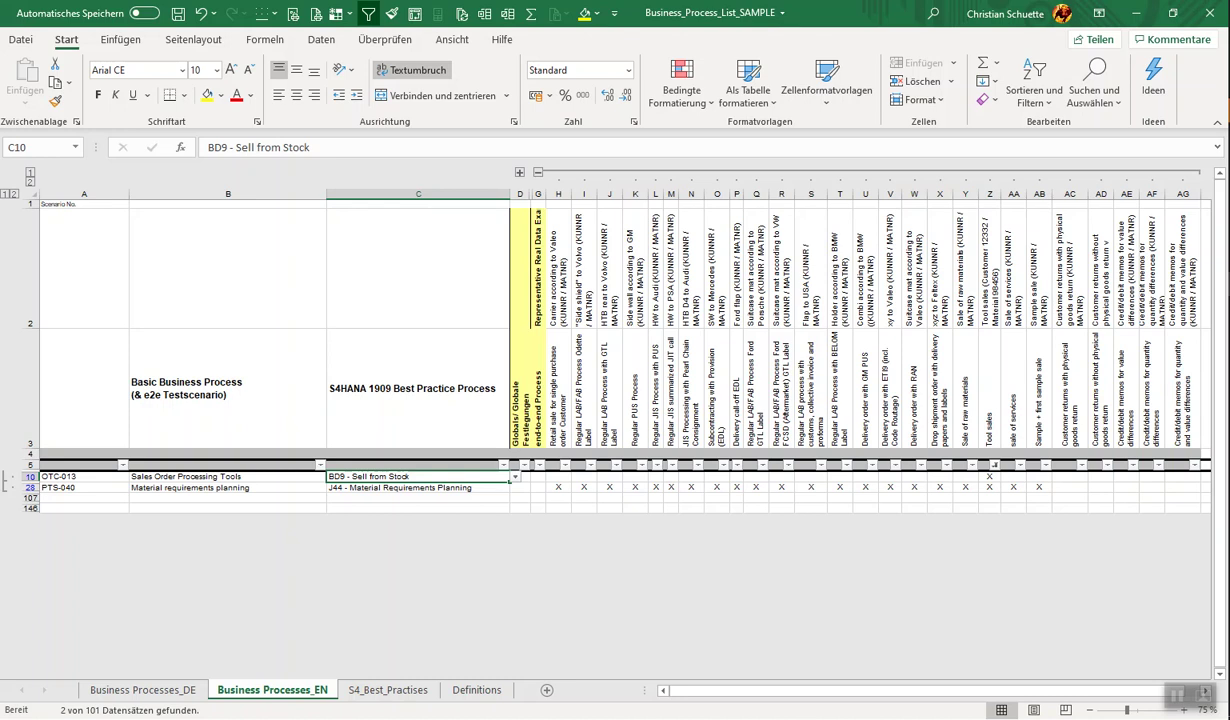
pyautogui.hotkey('alt', 'Tab')
# Filter the process-steps Scope Item Description column by searching BD9.
pyautogui.hotkey('alt', 'Tab')
pyautogui.hotkey('alt', 'Tab')
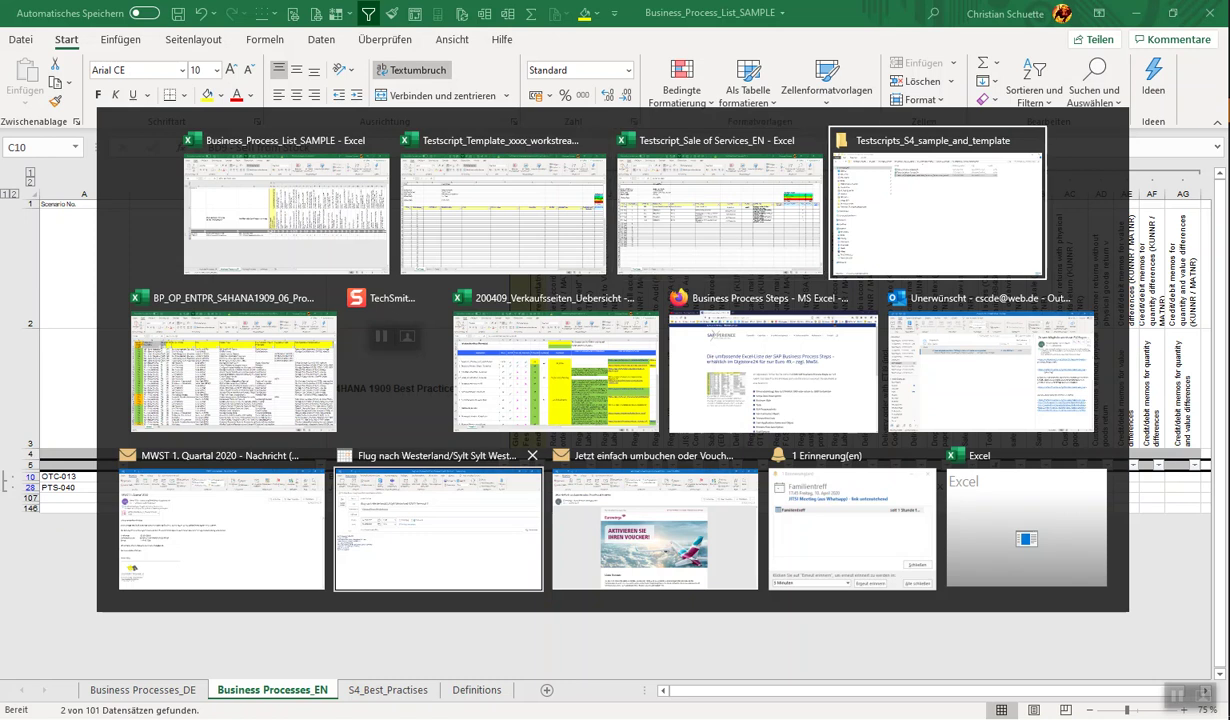
pyautogui.hotkey('alt', 'Tab')
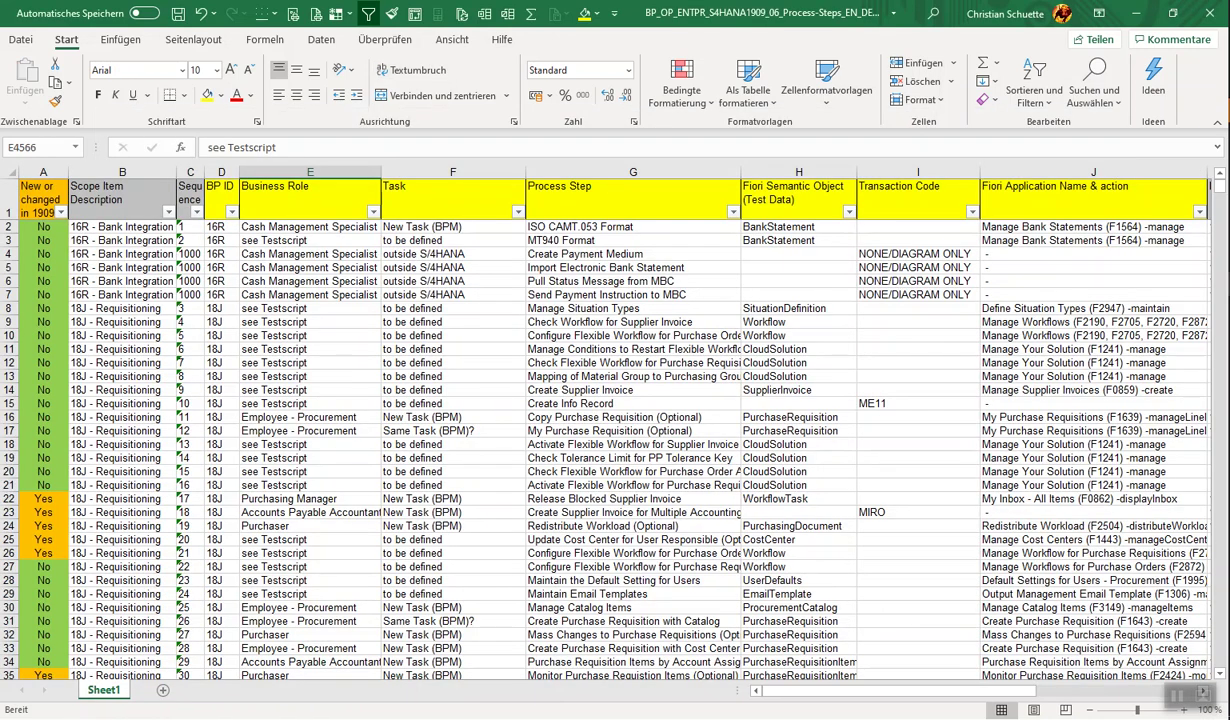
pyautogui.click(168, 212)
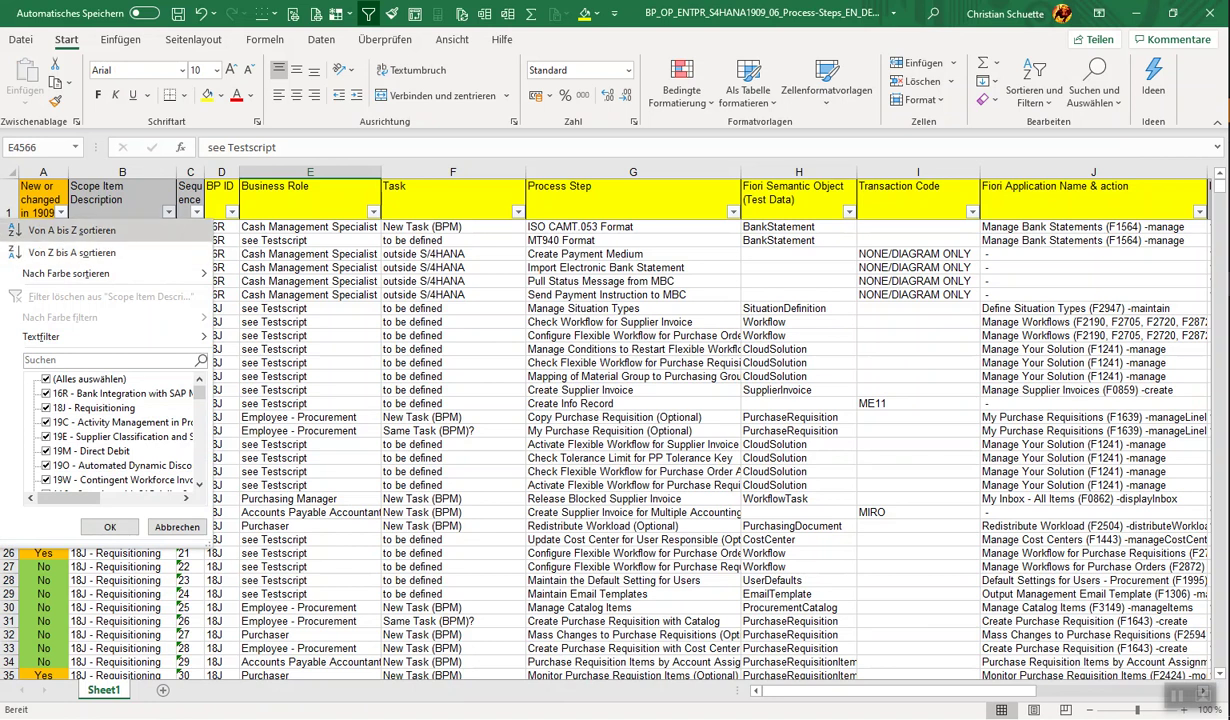
pyautogui.click(110, 360)
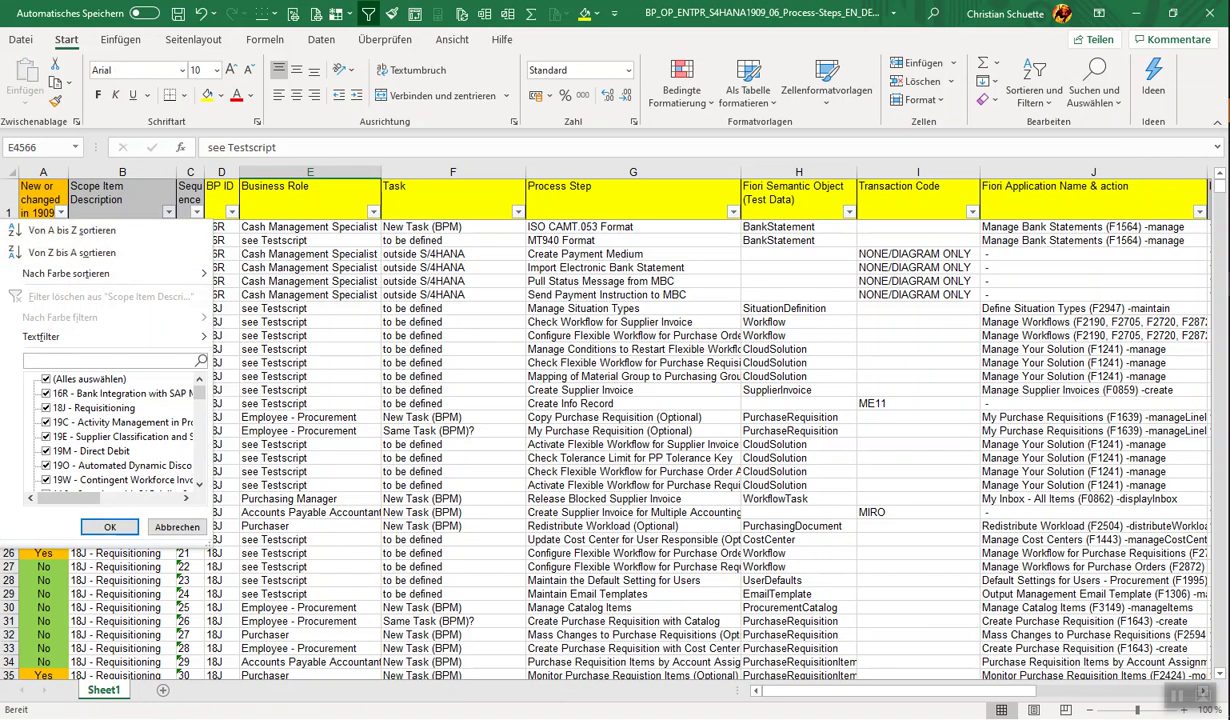
pyautogui.write('BD9')
pyautogui.press('Return')
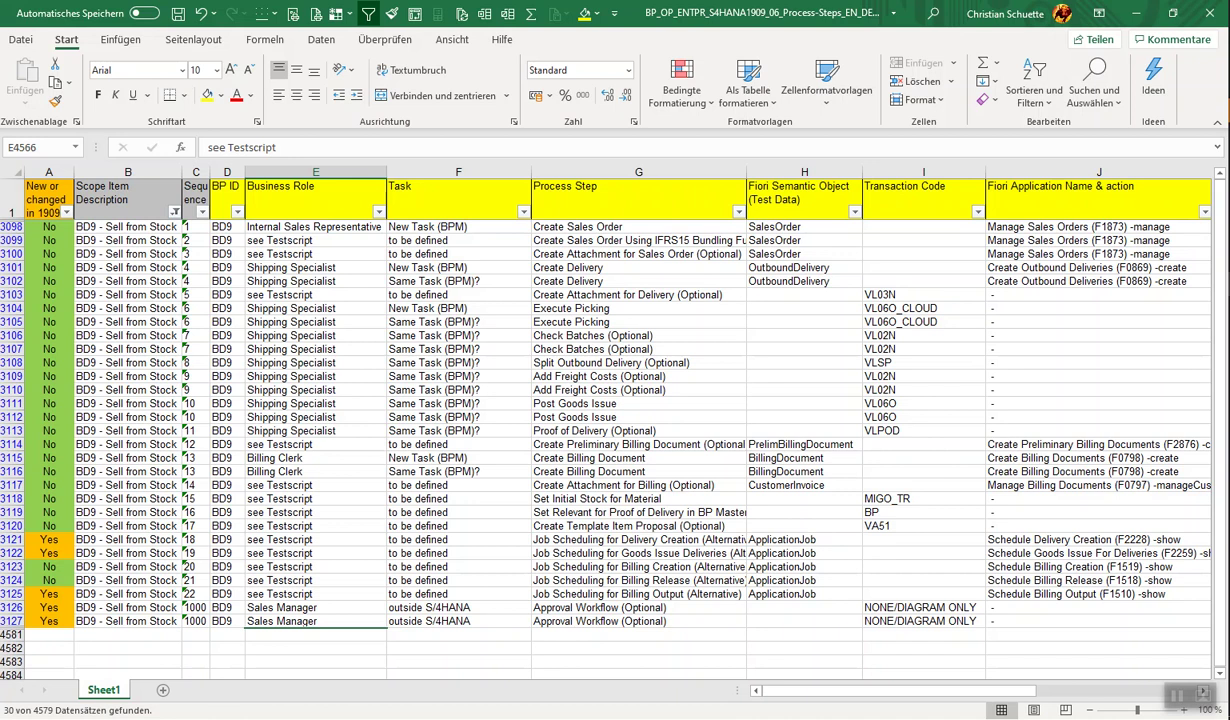
# Exclude outside S/4HANA tasks in the Task filter, leaving 28 BD9 - Sell from Stock steps.
pyautogui.click(458, 621)
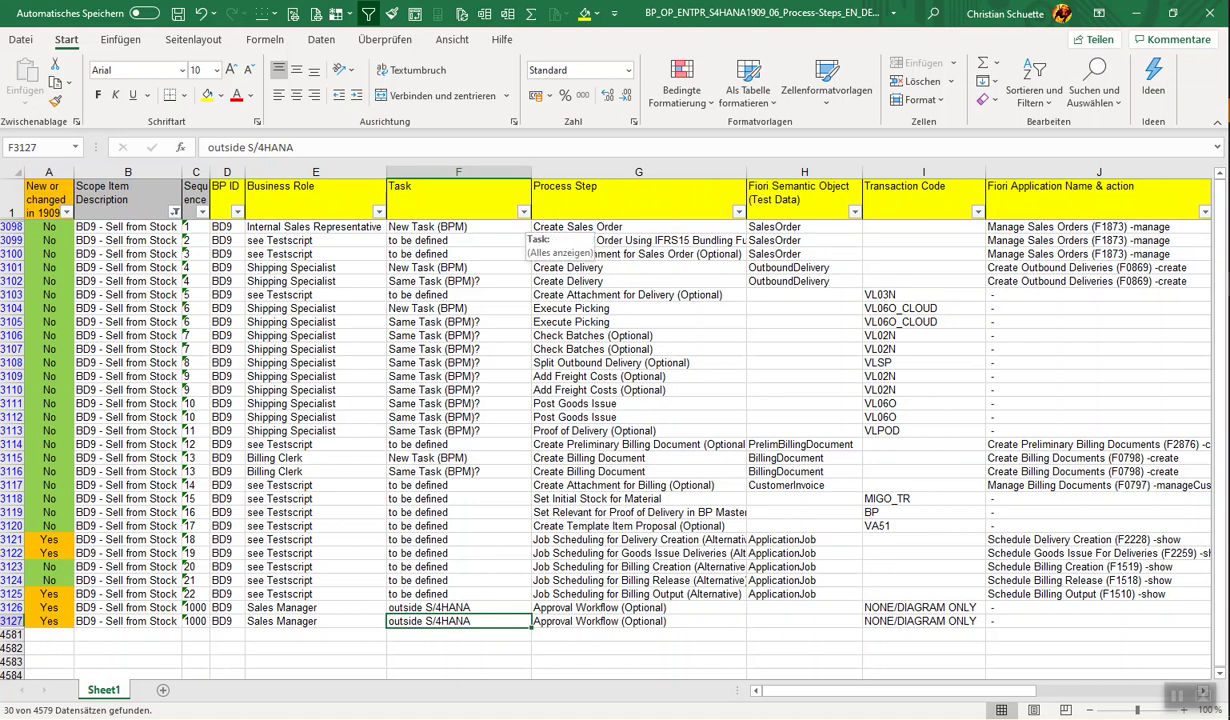
pyautogui.click(523, 212)
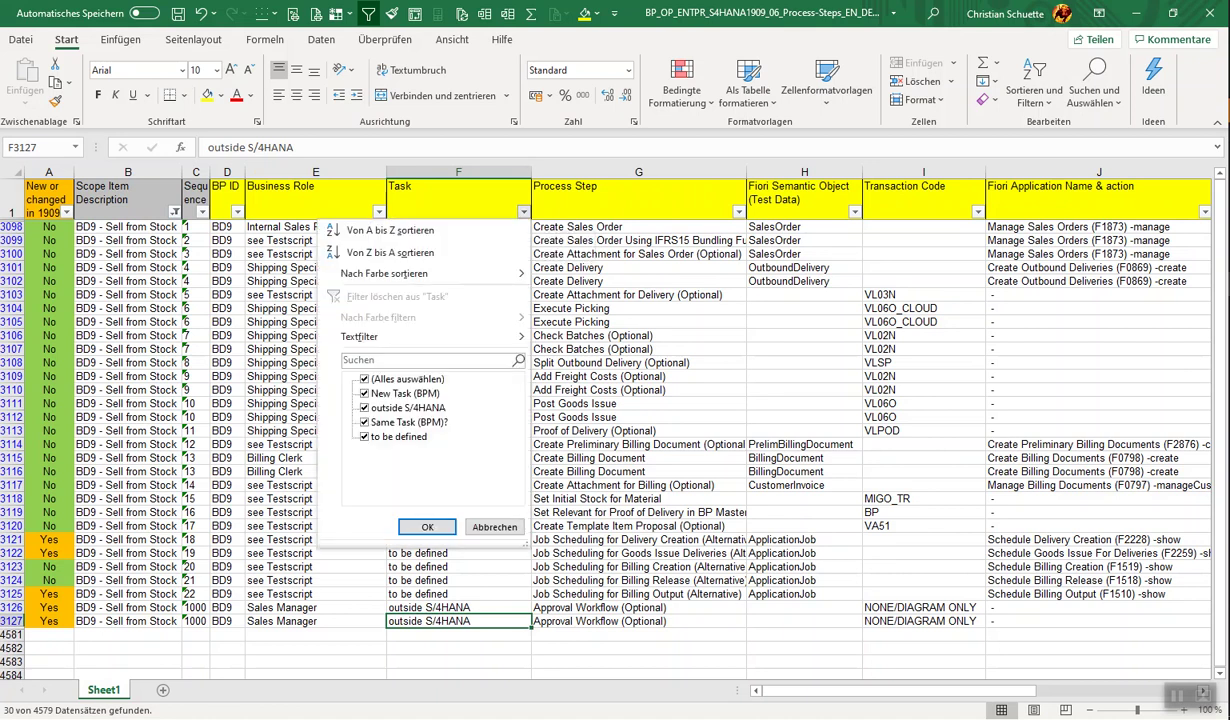
pyautogui.click(364, 407)
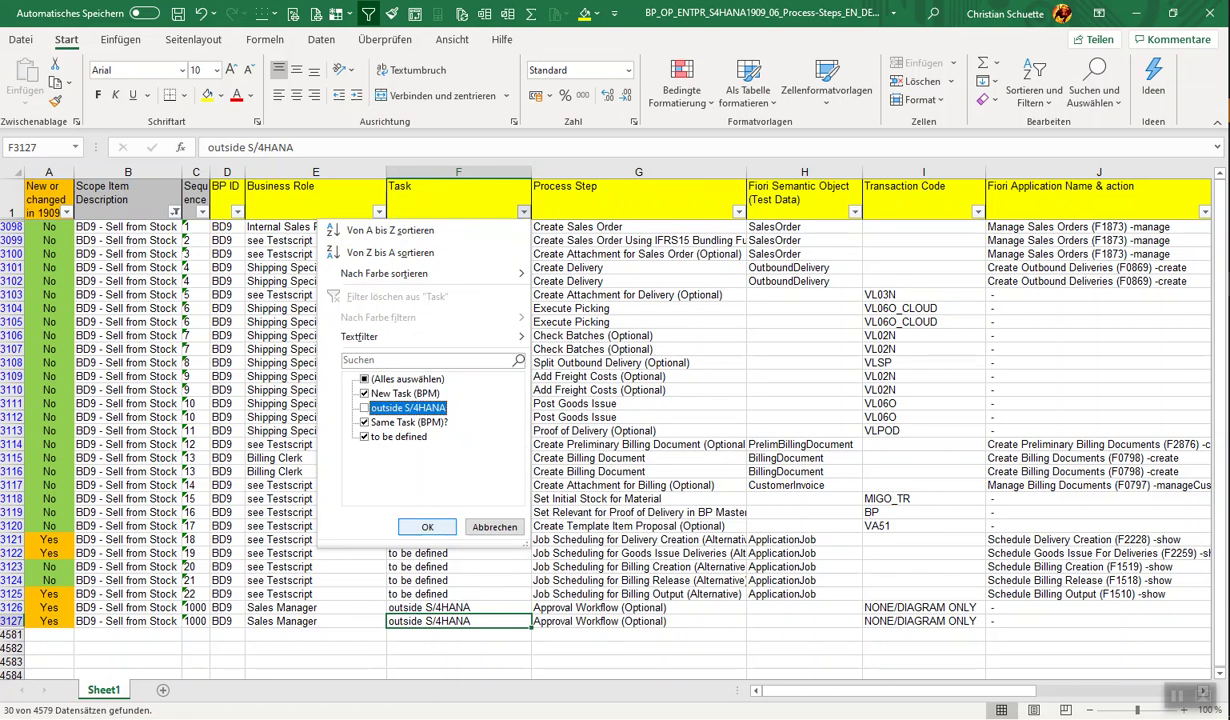
pyautogui.click(427, 526)
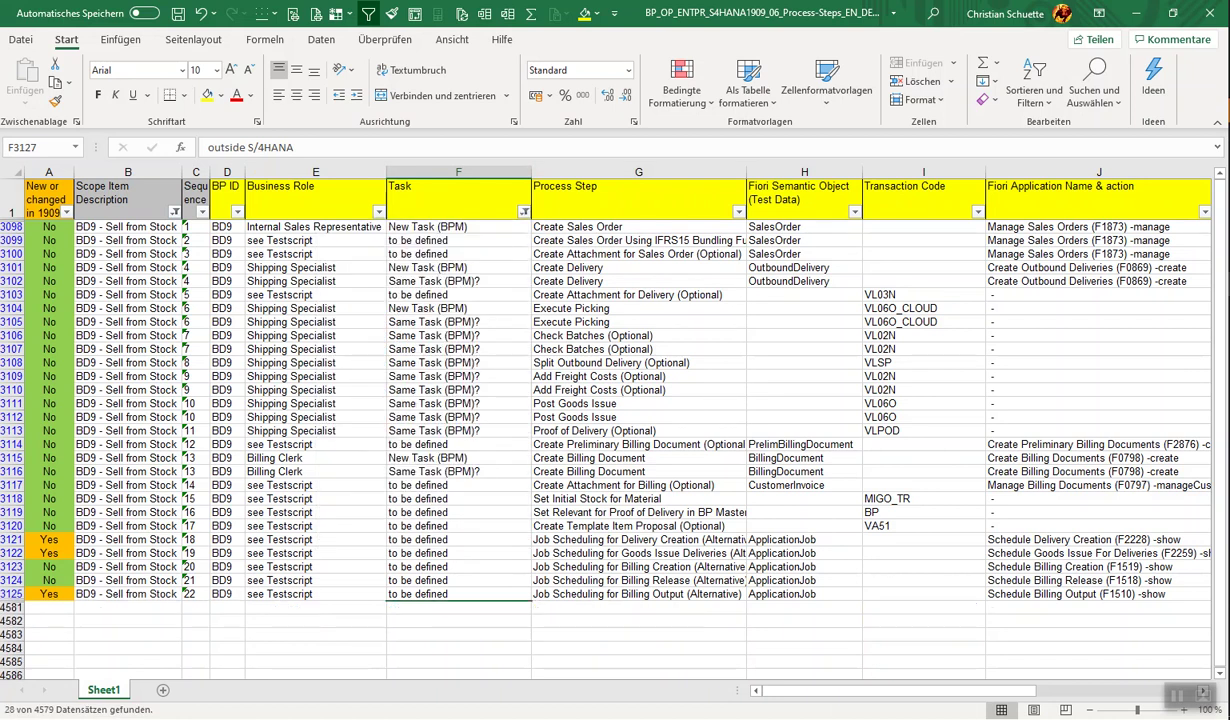
pyautogui.click(458, 594)
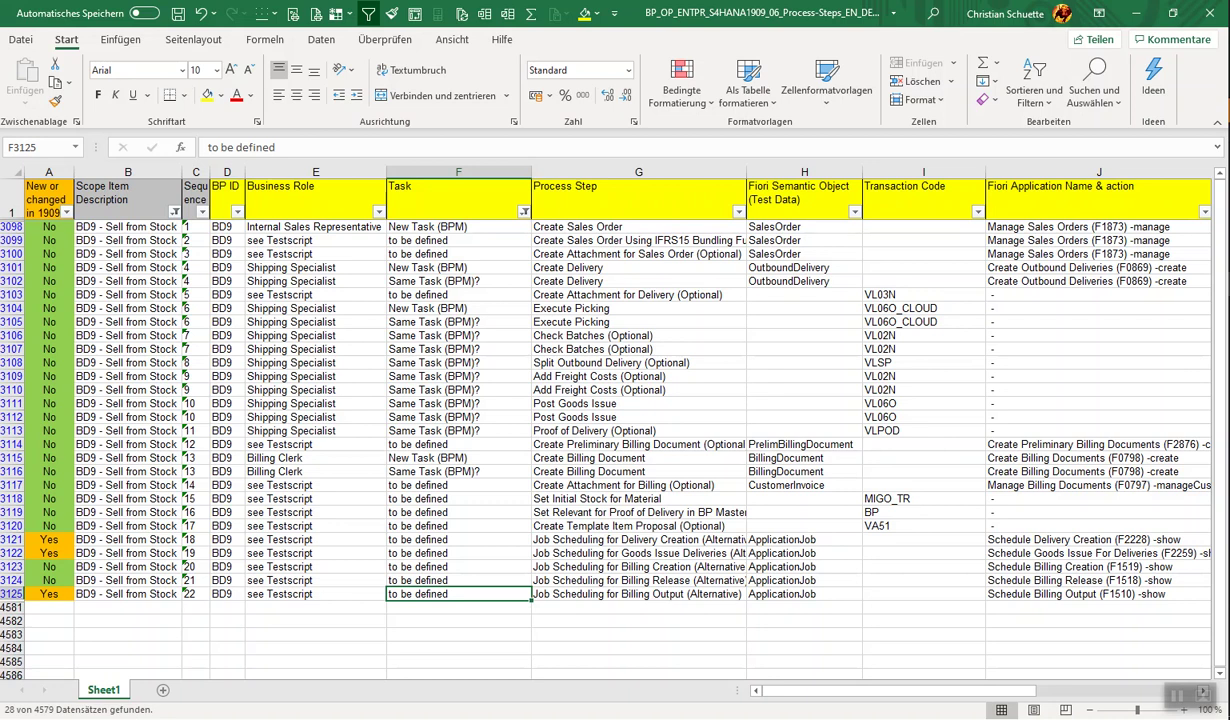
# Copy the 28 filtered BD9 rows D3098:J3125, BP ID through Fiori app name.
pyautogui.hotkey('ctrl', 'Home')
pyautogui.moveTo(227, 227); pyautogui.dragTo(1100, 470)
pyautogui.moveTo(1200, 476); pyautogui.dragTo(1193, 601)
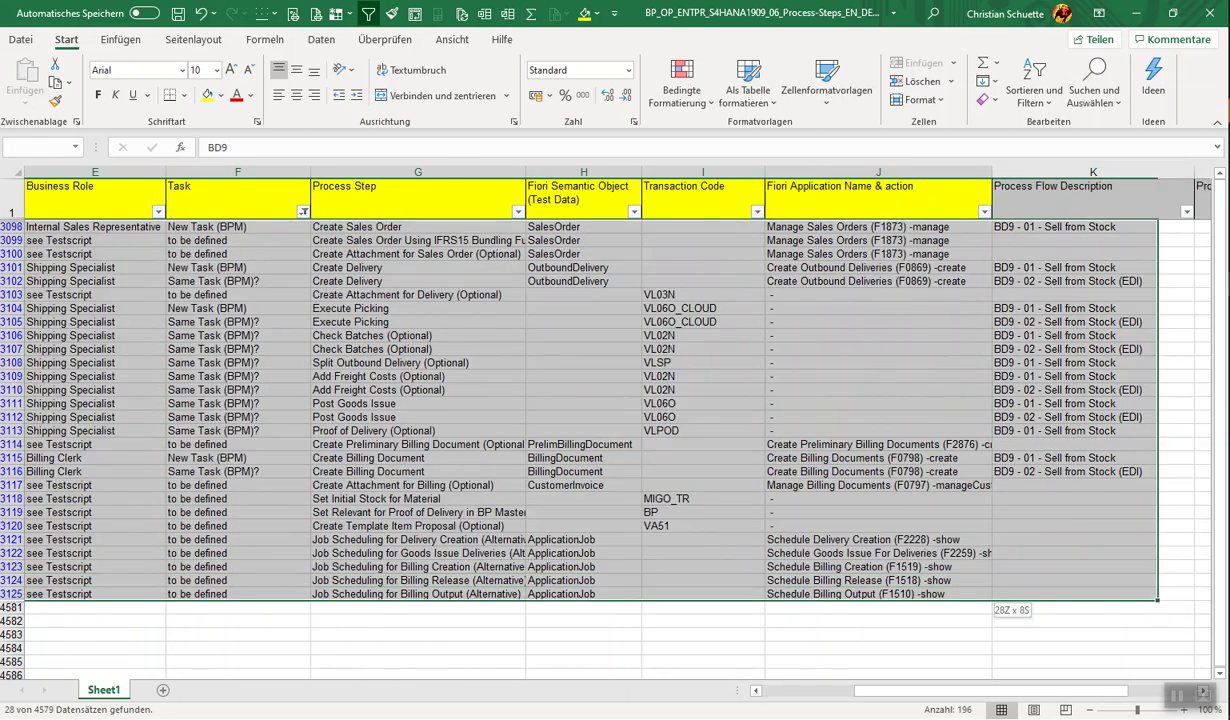
pyautogui.moveTo(1000, 600); pyautogui.dragTo(990, 600)
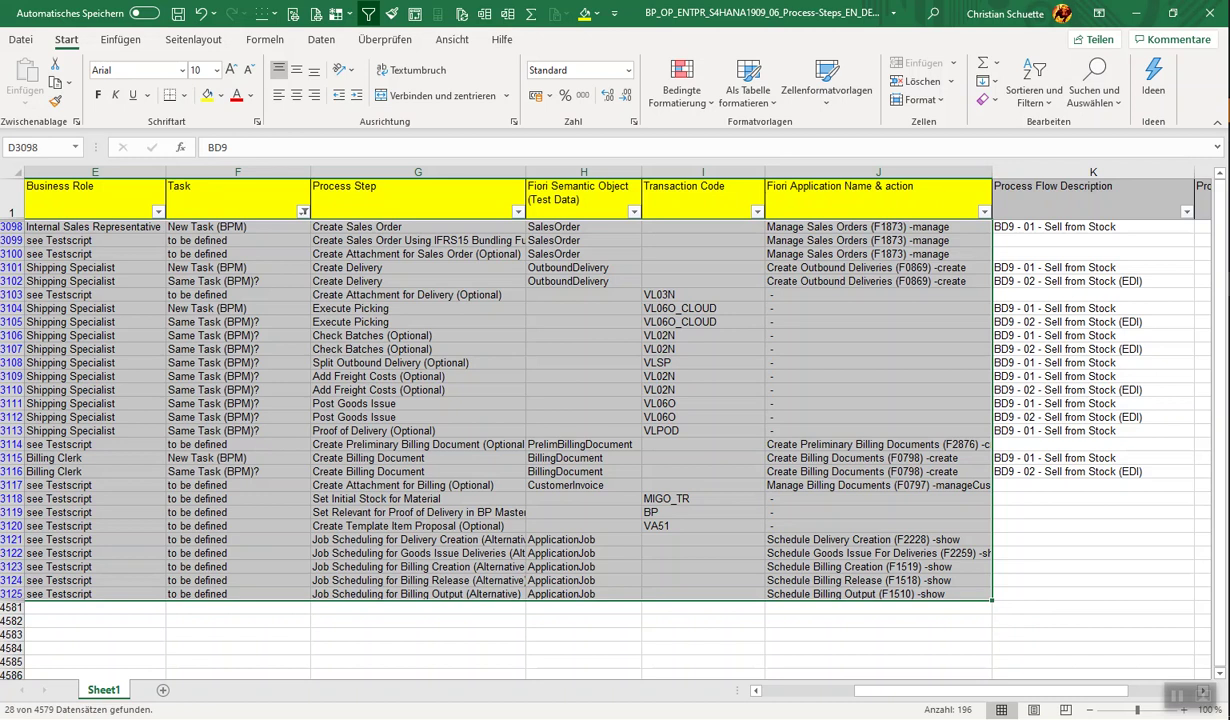
pyautogui.rightClick(377, 264)
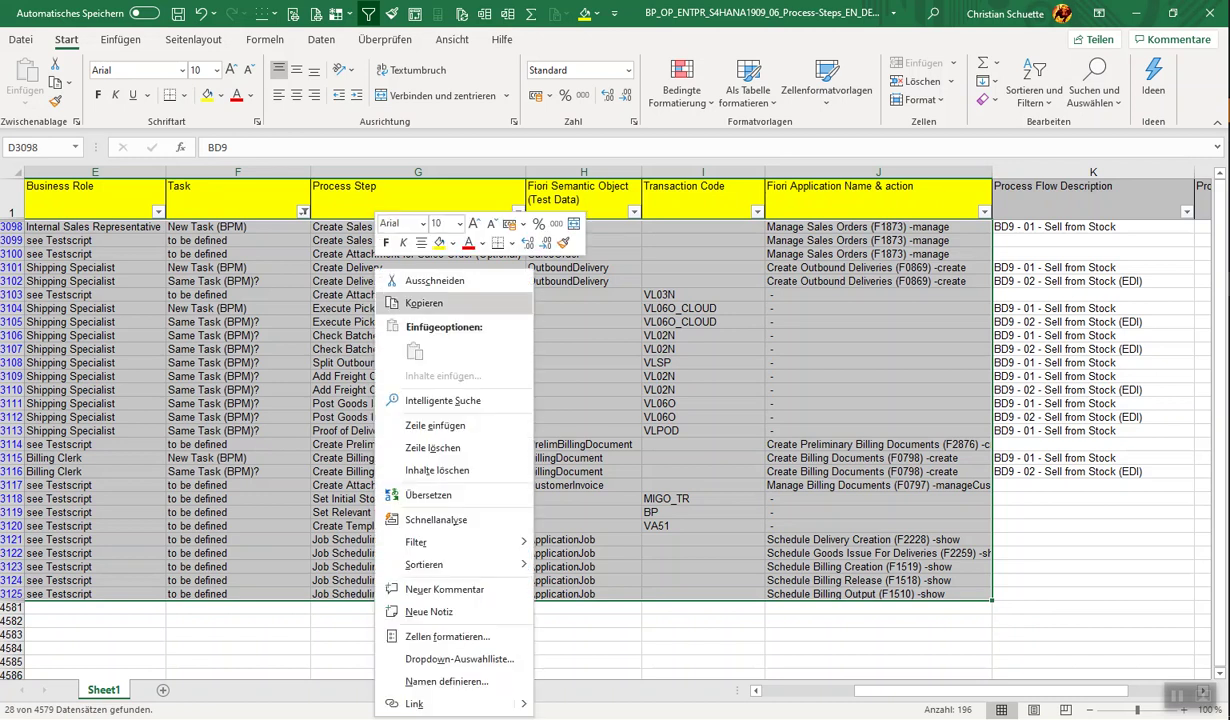
pyautogui.click(424, 302)
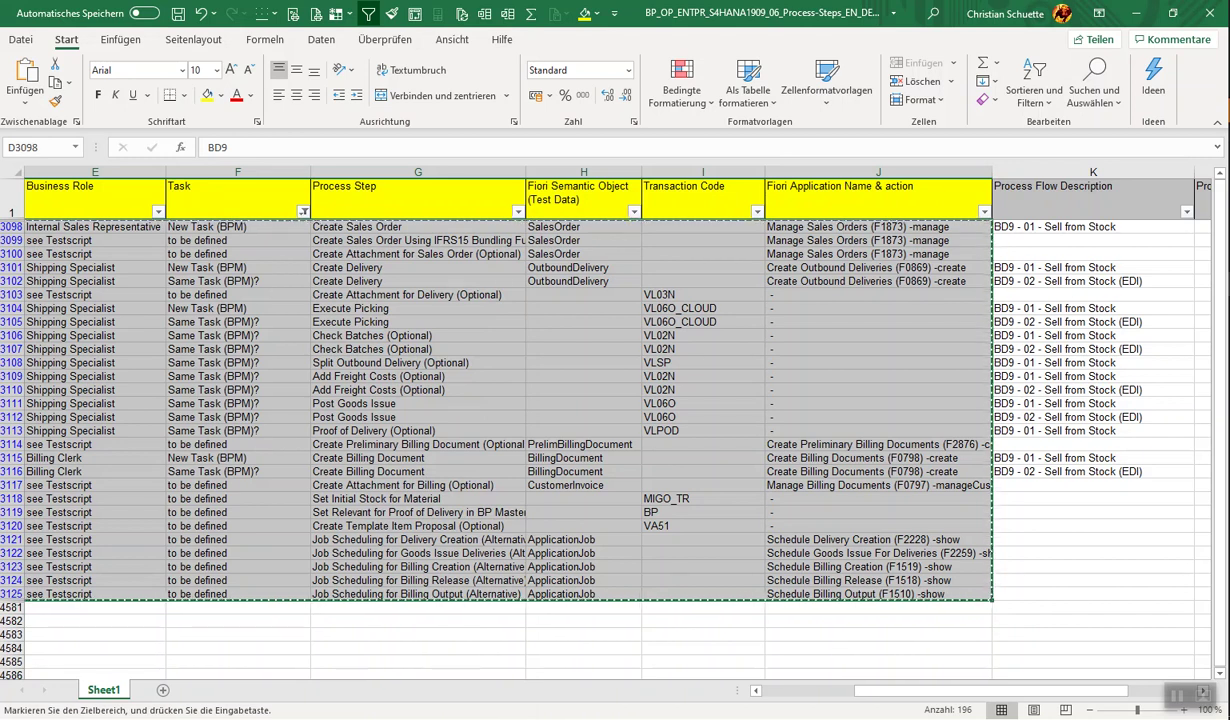
pyautogui.hotkey('alt', 'Tab')
pyautogui.hotkey('alt', 'Tab')
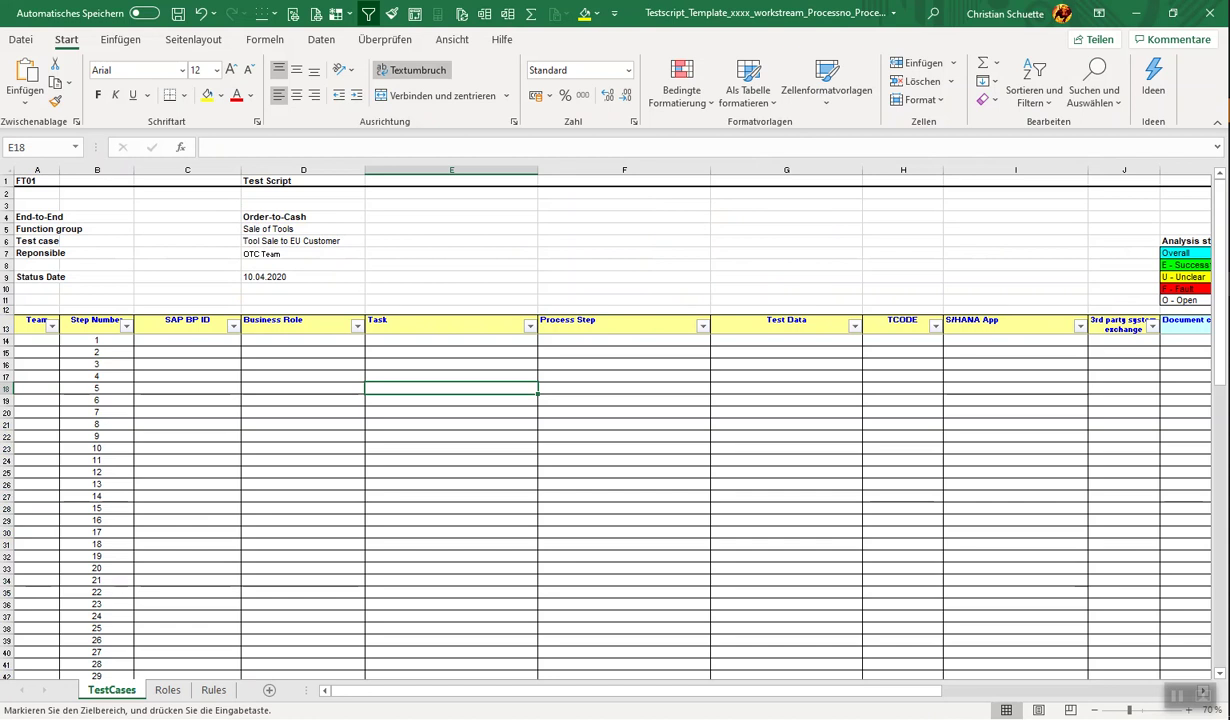
# Paste the copied BD9 steps into the TestCases grid starting at C14.
pyautogui.rightClick(187, 340)
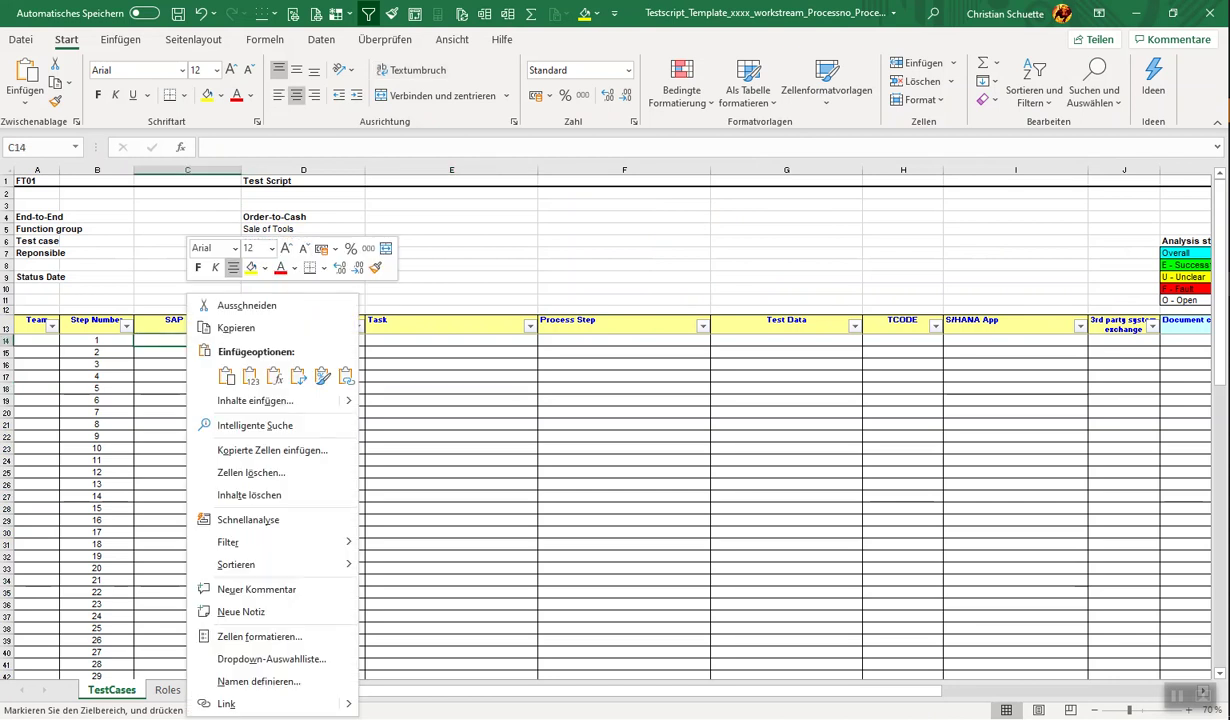
pyautogui.click(227, 376)
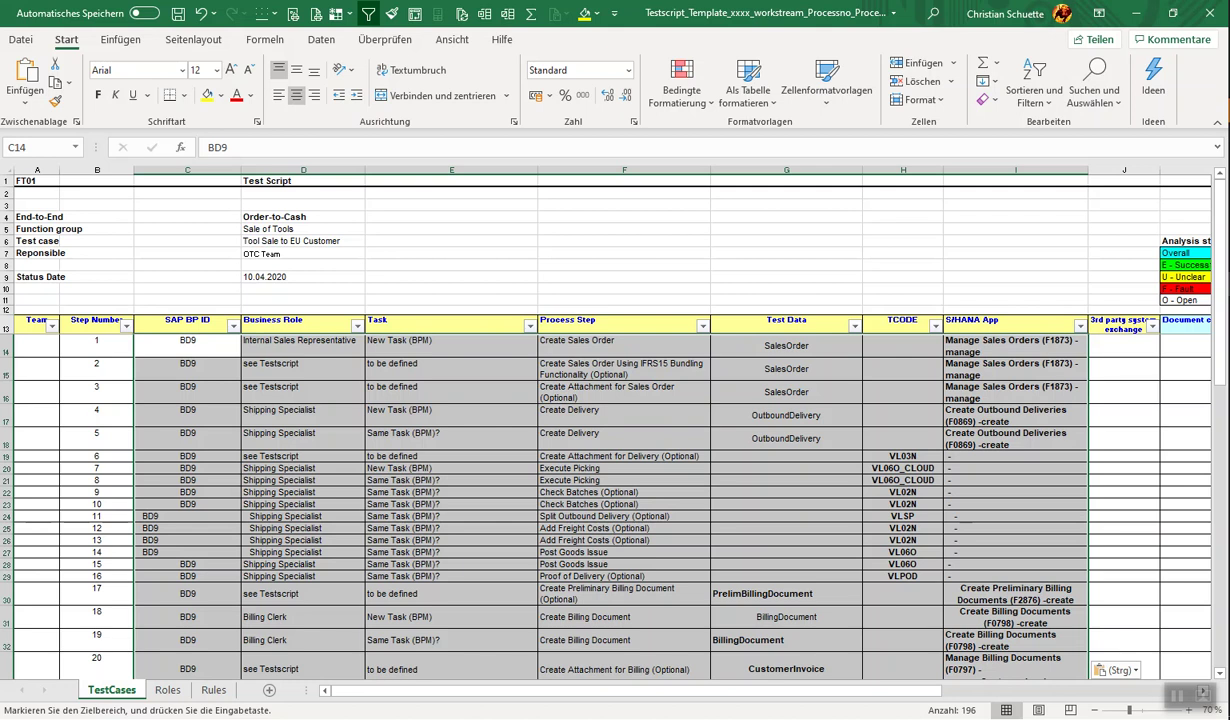
pyautogui.scroll(-2, 600, 500)
pyautogui.scroll(2, 600, 500)
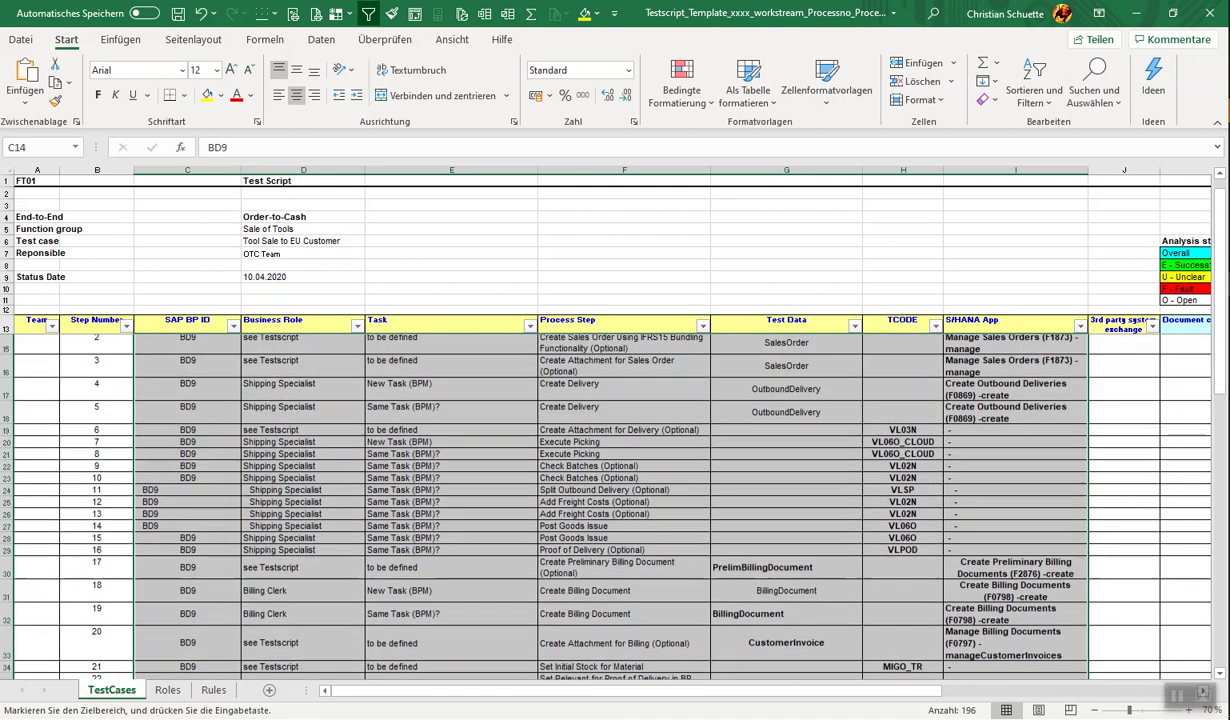
pyautogui.click(786, 392)
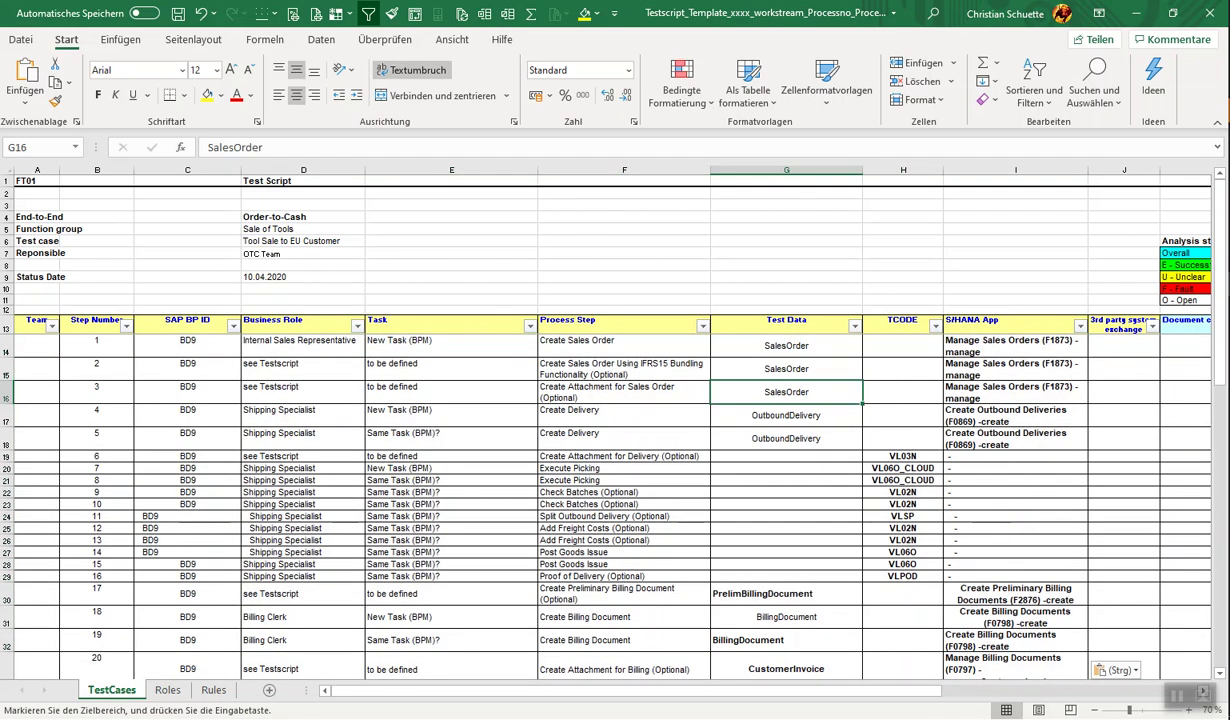
pyautogui.moveTo(1010, 345); pyautogui.dragTo(1010, 440)
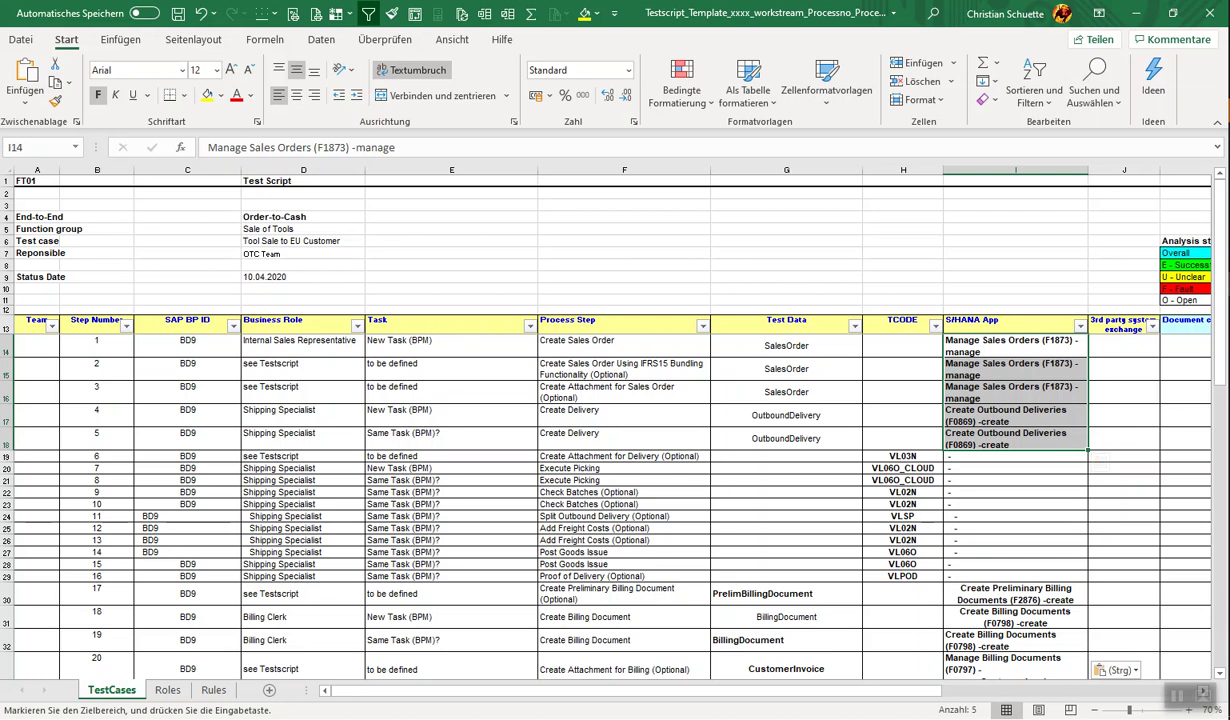
pyautogui.moveTo(903, 468); pyautogui.dragTo(903, 552)
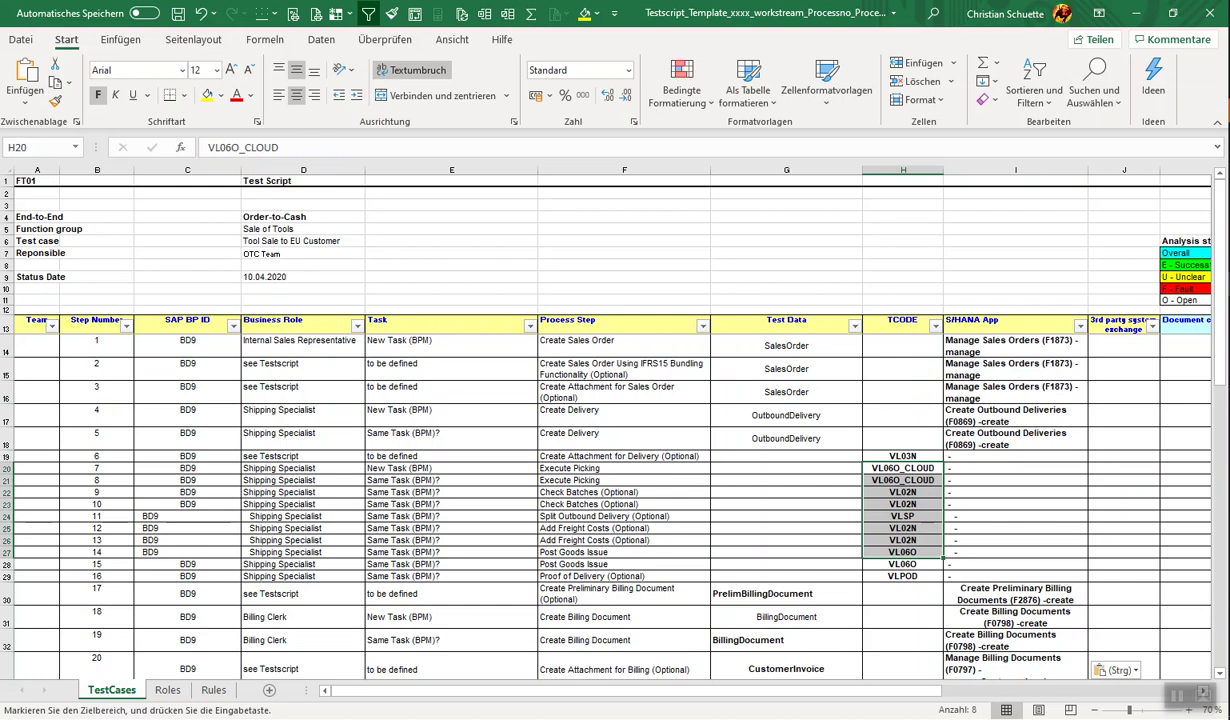
pyautogui.moveTo(300, 415); pyautogui.dragTo(300, 669)
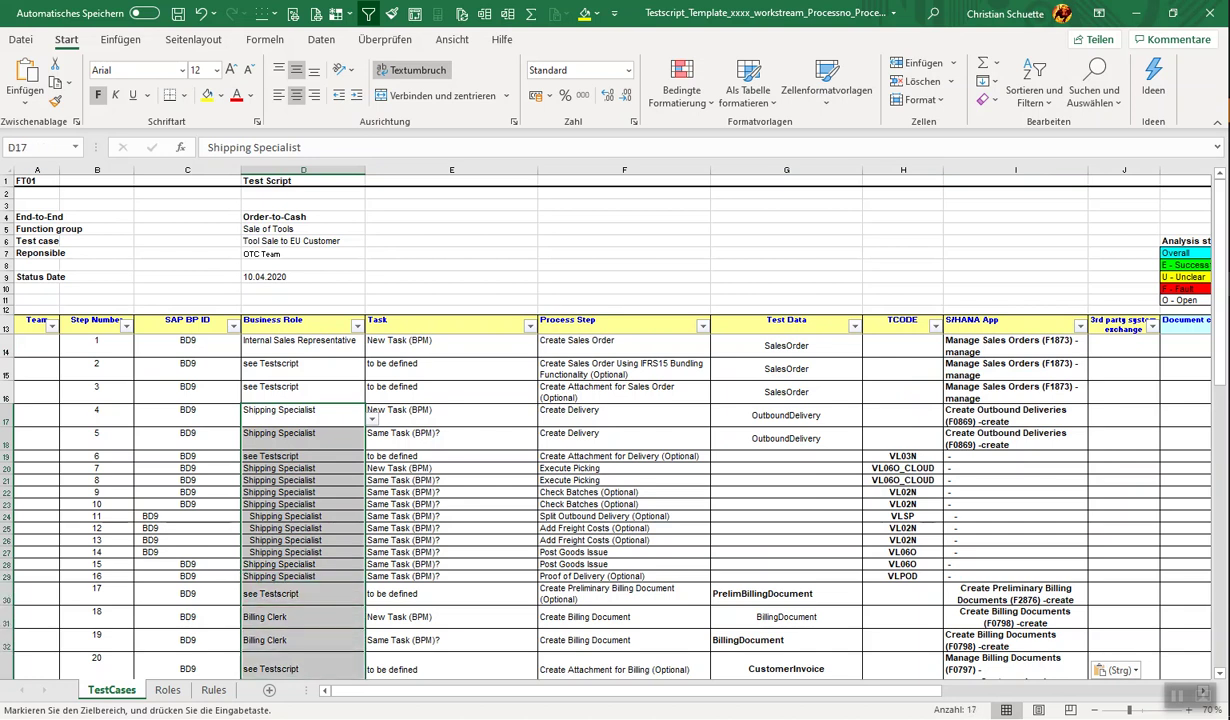
pyautogui.scroll(-5, 600, 500)
pyautogui.hotkey('ctrl', 'v')
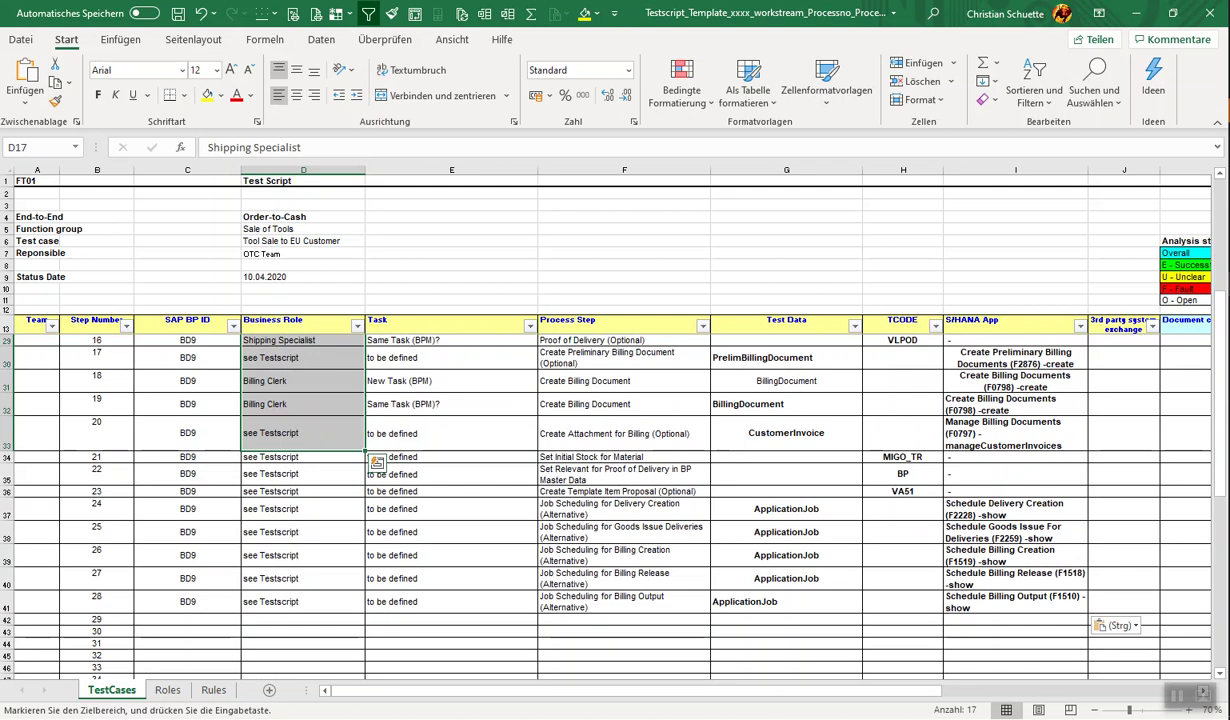
pyautogui.click(300, 457)
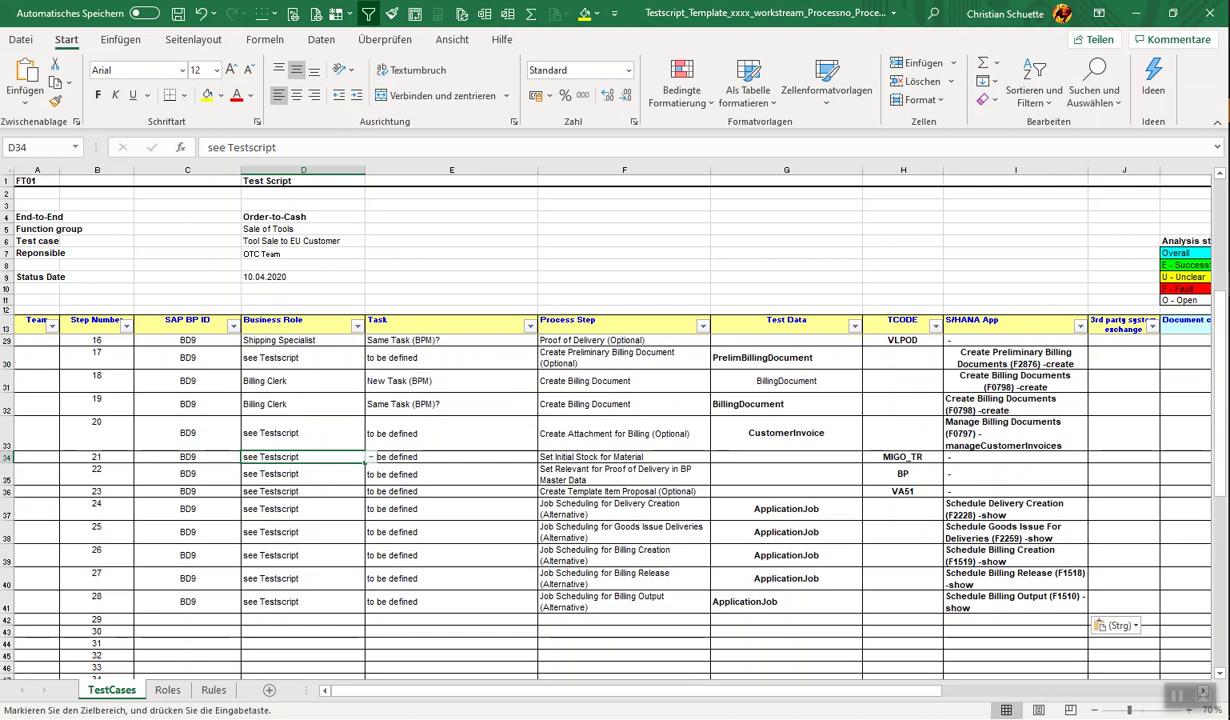
pyautogui.click(300, 555)
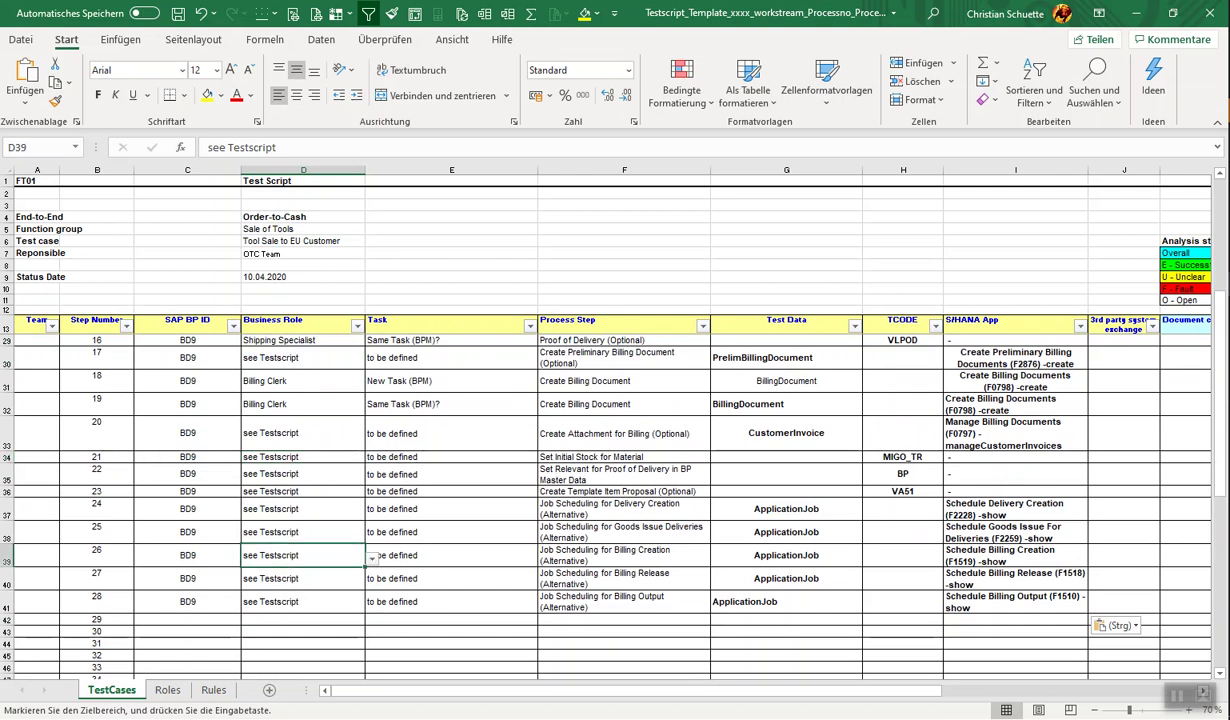
pyautogui.click(300, 578)
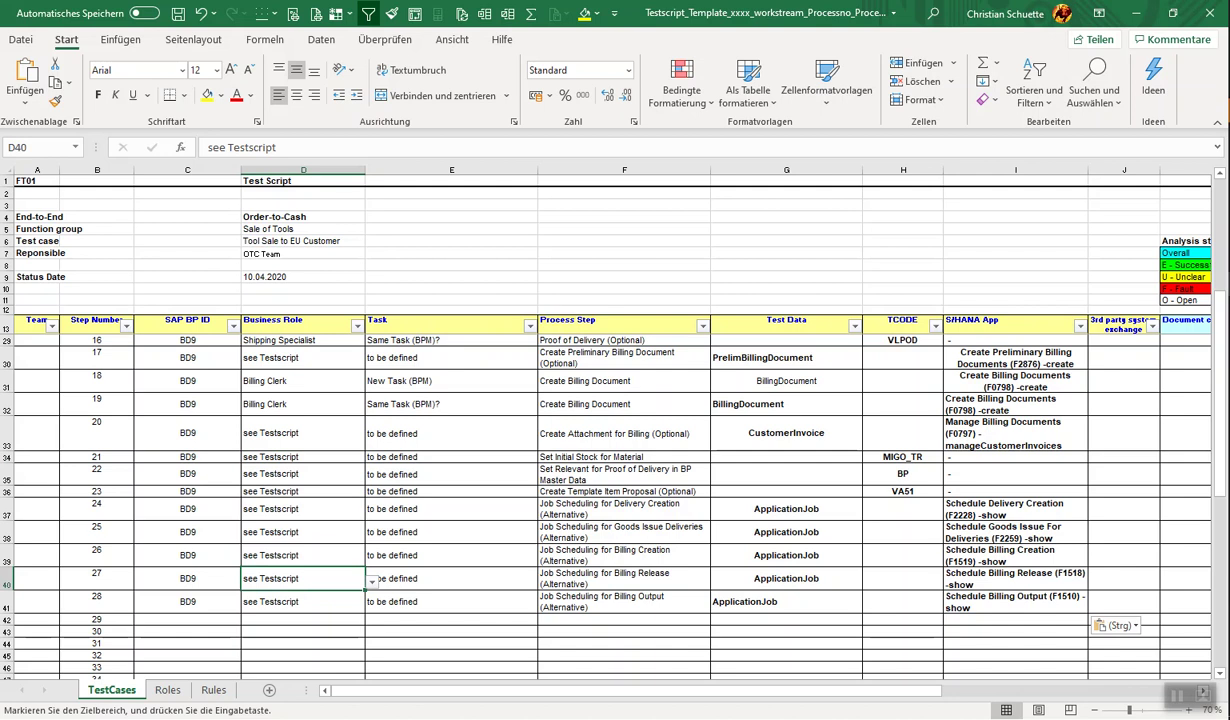
pyautogui.click(620, 532)
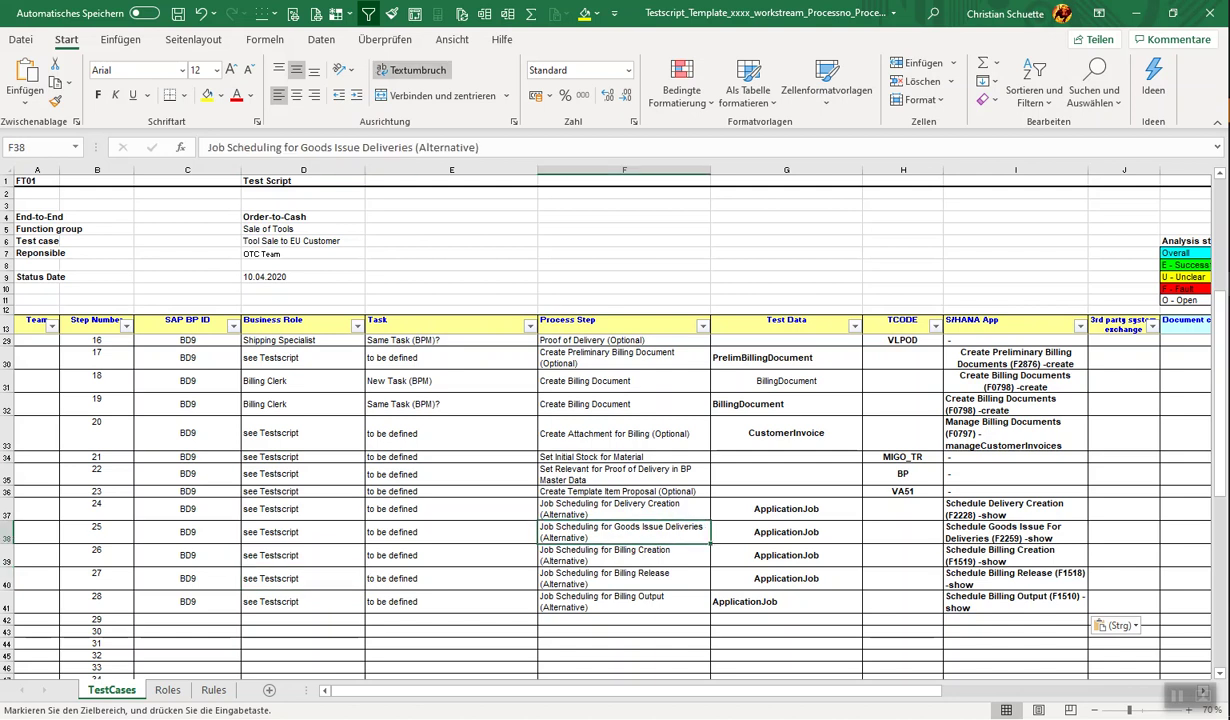
pyautogui.click(620, 357)
pyautogui.click(624, 509)
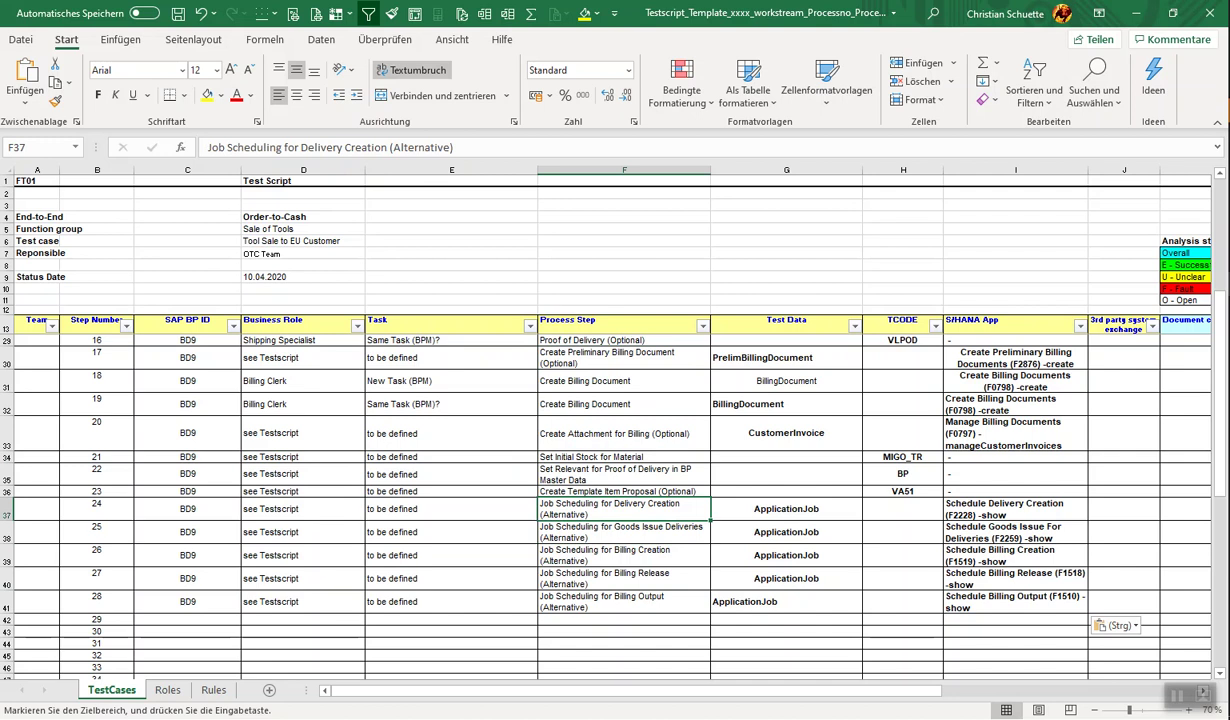
pyautogui.click(624, 532)
pyautogui.click(624, 555)
pyautogui.click(624, 578)
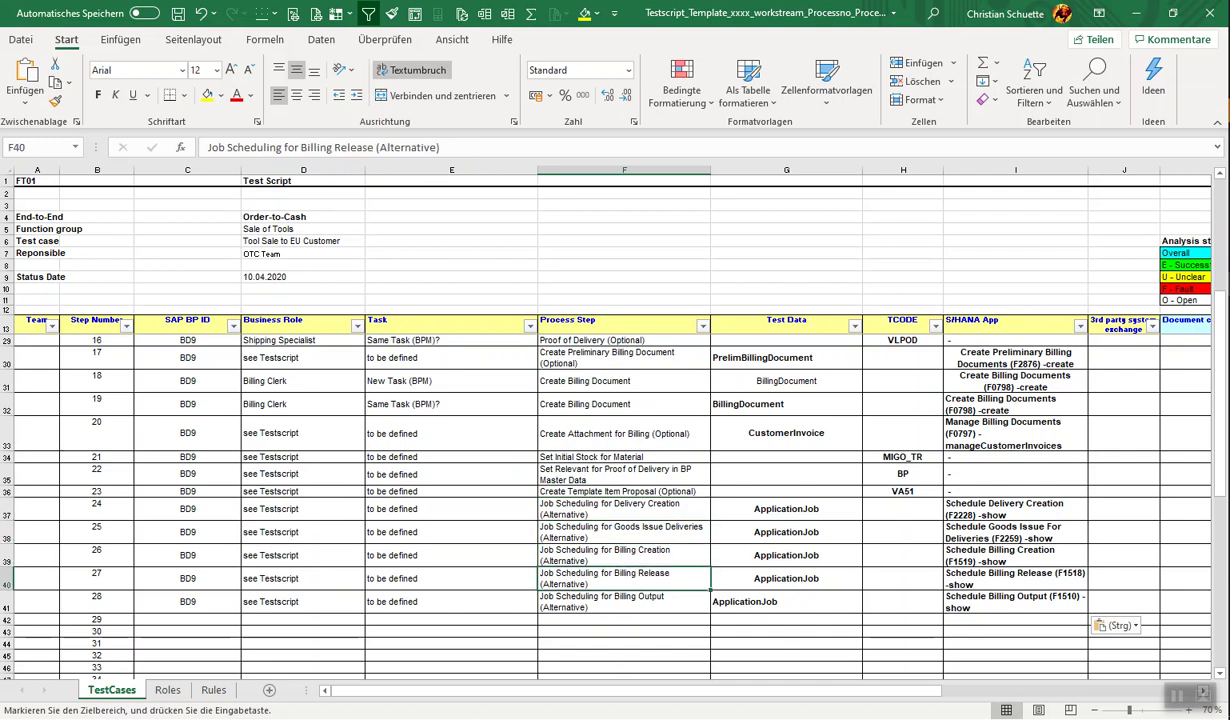
pyautogui.scroll(5, 600, 500)
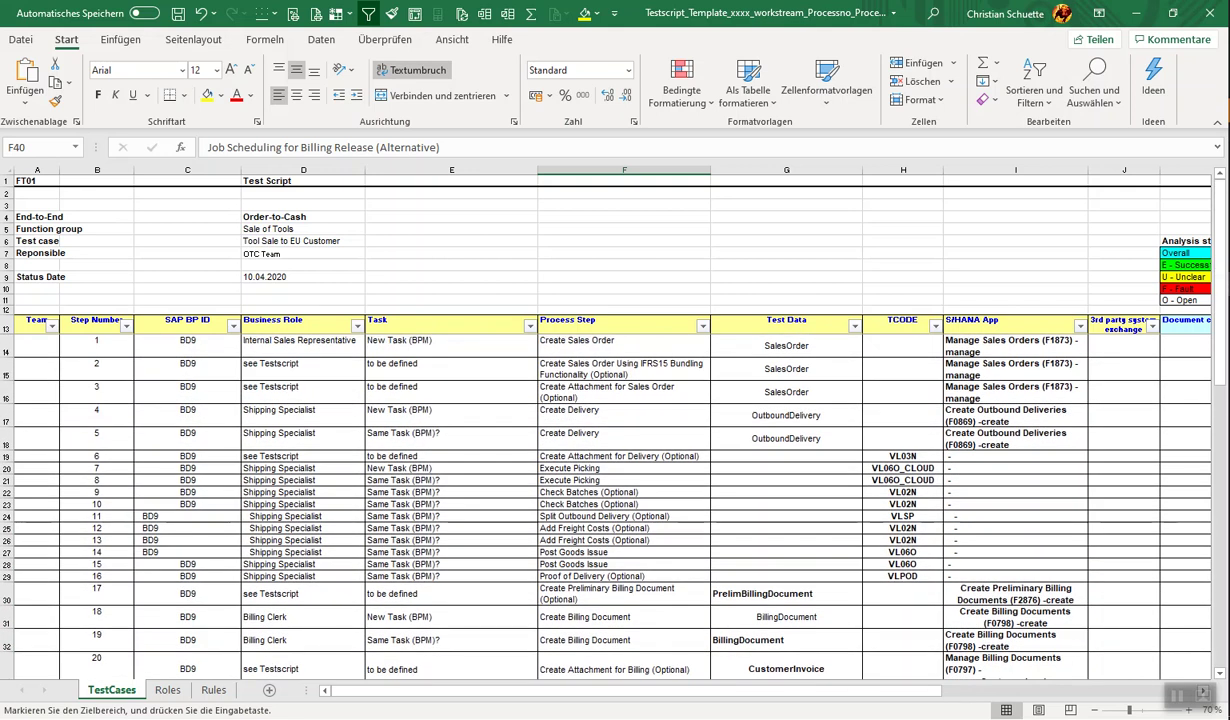
# Look up J44 Material Requirements Planning in C28, then return to the process-steps workbook.
pyautogui.hotkey('alt', 'Tab')
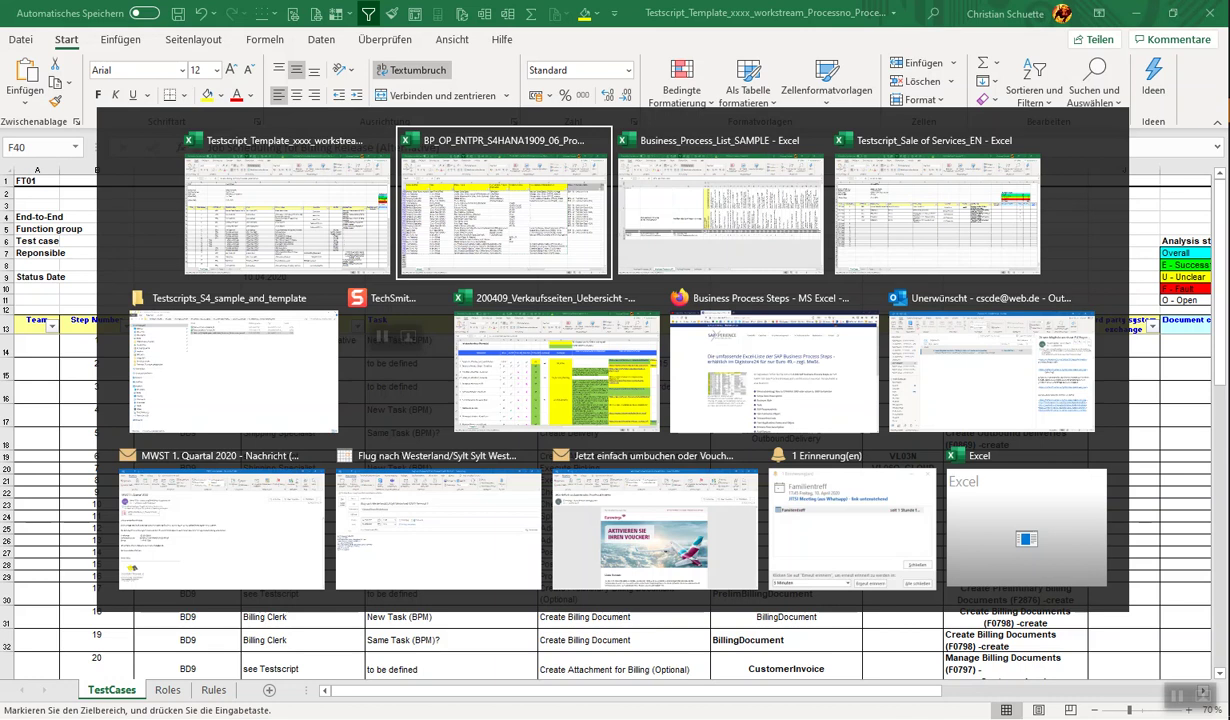
pyautogui.hotkey('alt', 'Tab')
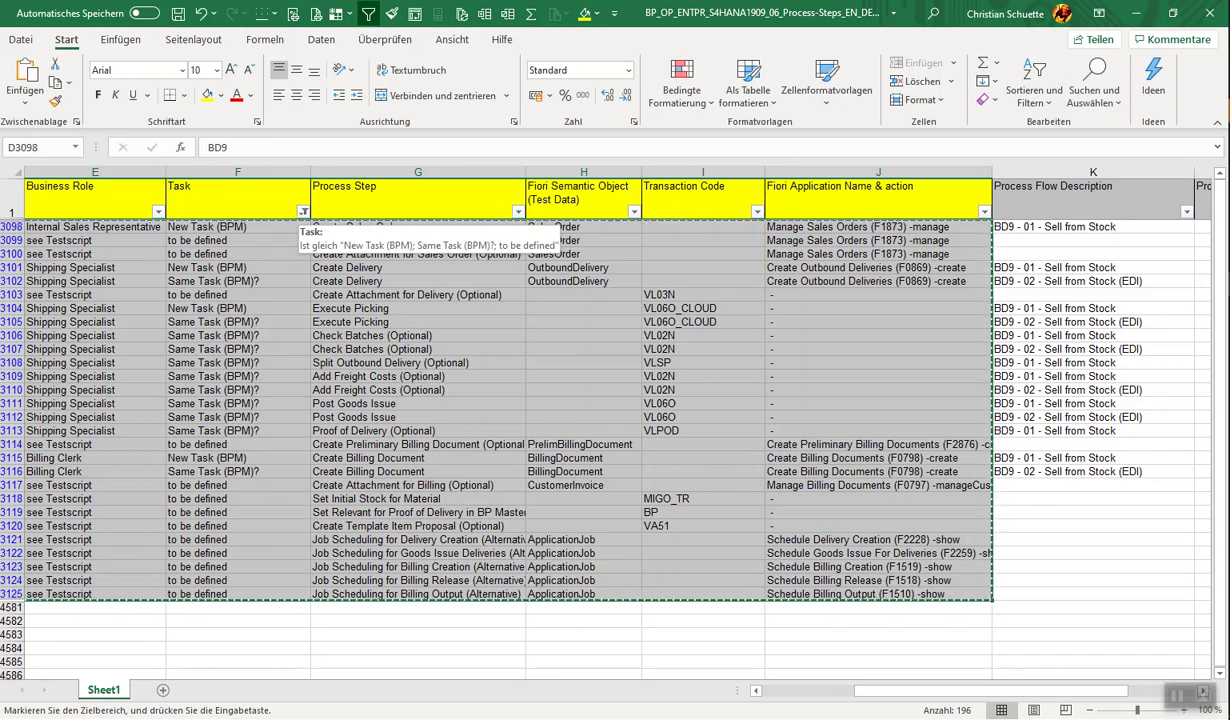
pyautogui.hotkey('alt', 'Tab')
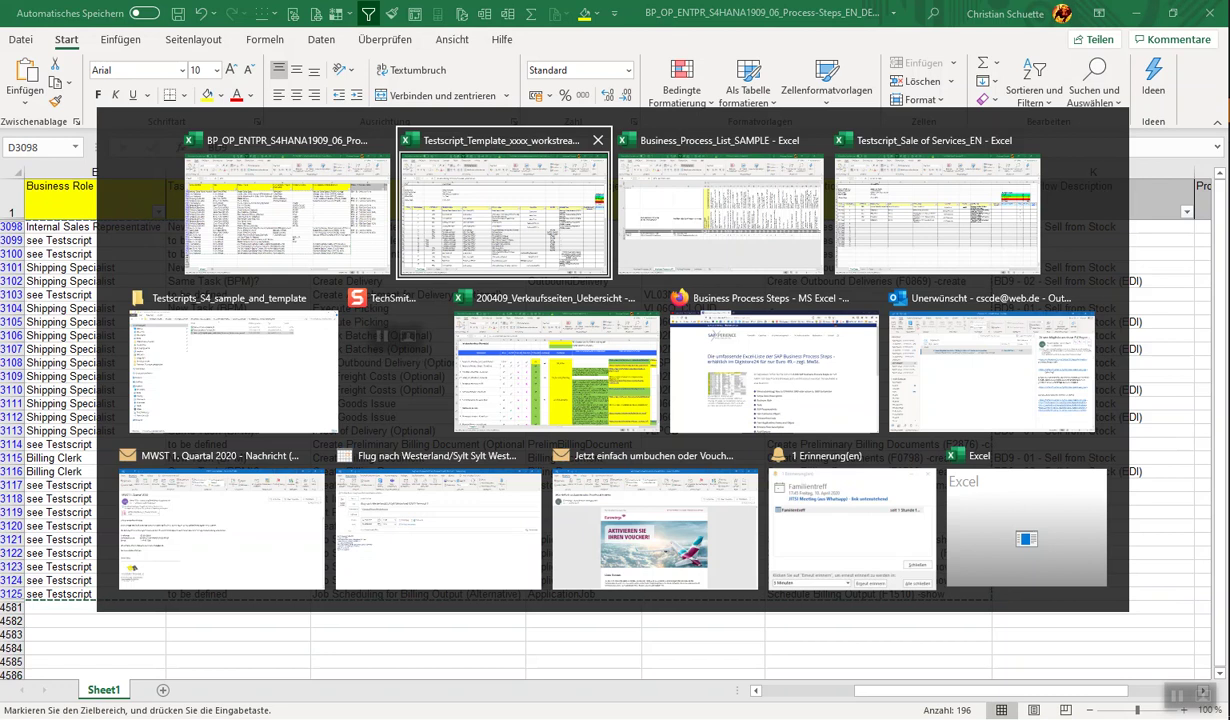
pyautogui.hotkey('alt', 'Tab')
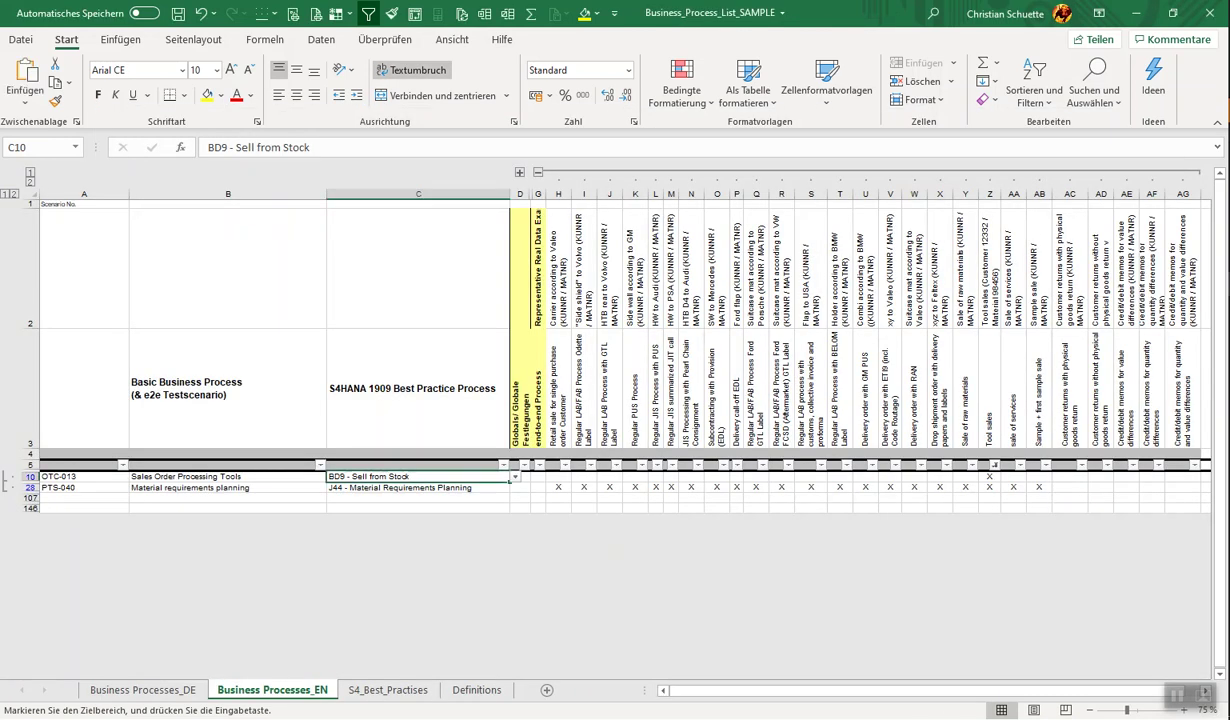
pyautogui.click(418, 487)
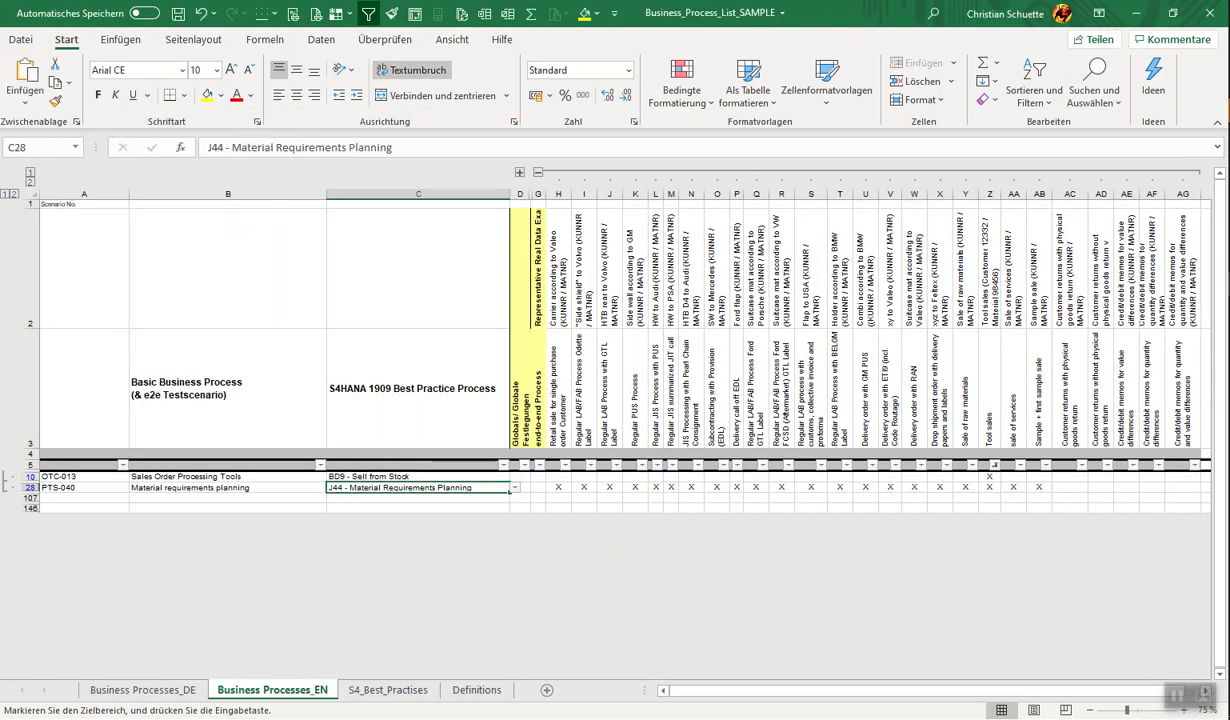
pyautogui.hotkey('alt', 'Tab')
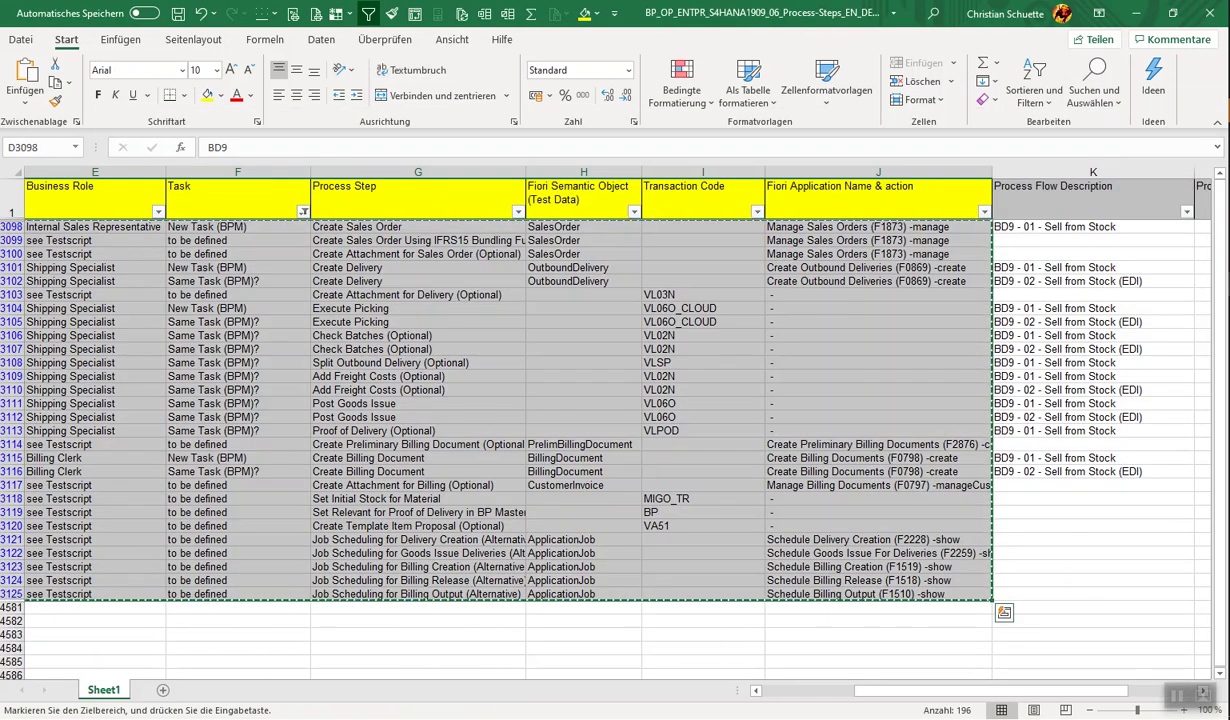
# Filter the Scope Item Description column to j44, showing the 17 J44 steps.
pyautogui.hscroll(-3, 615, 410)
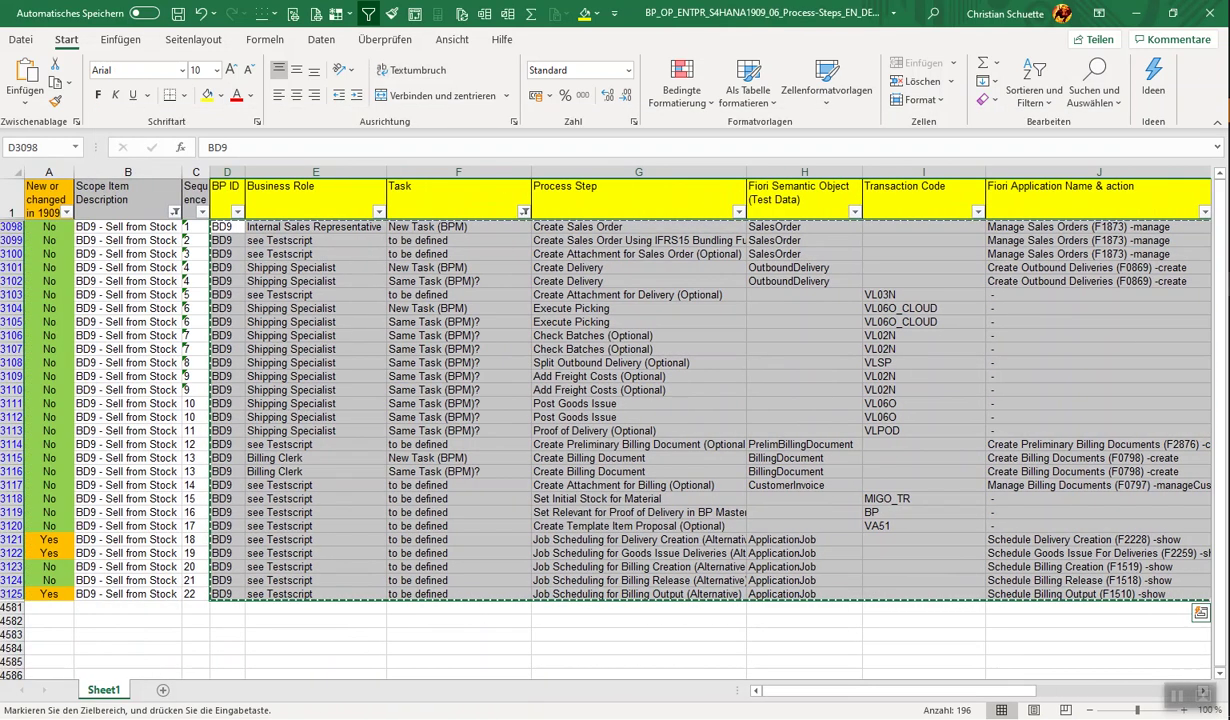
pyautogui.click(300, 349)
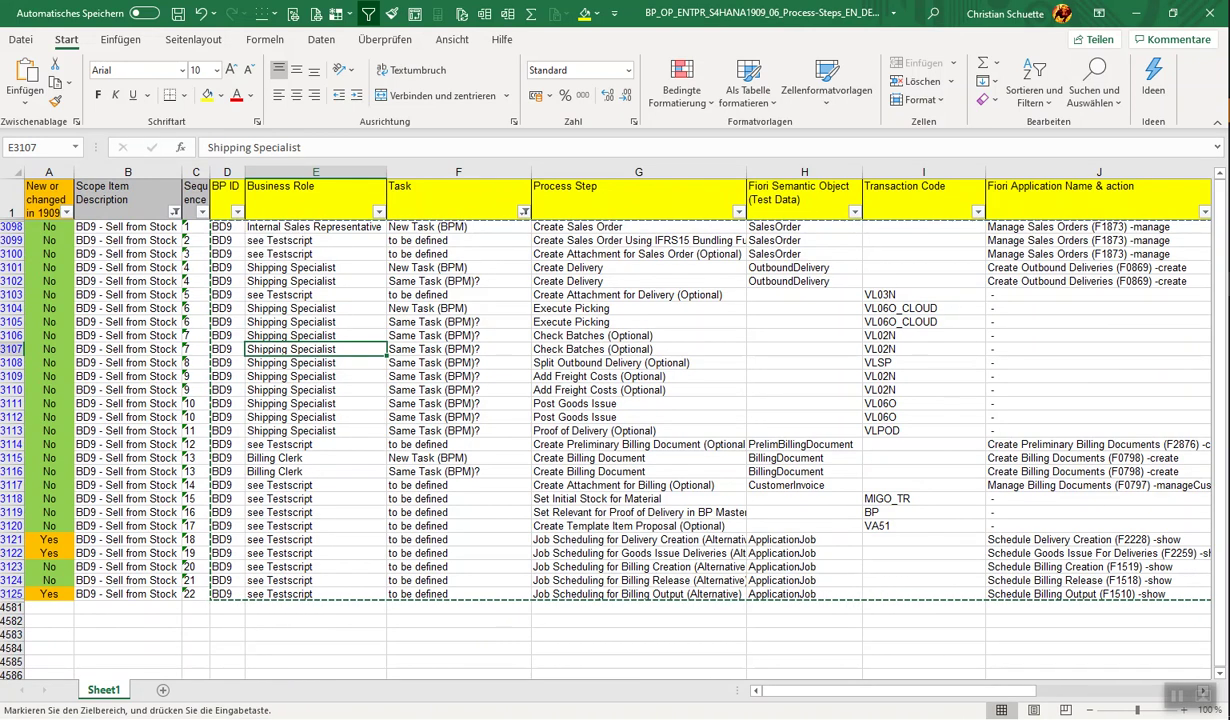
pyautogui.click(174, 212)
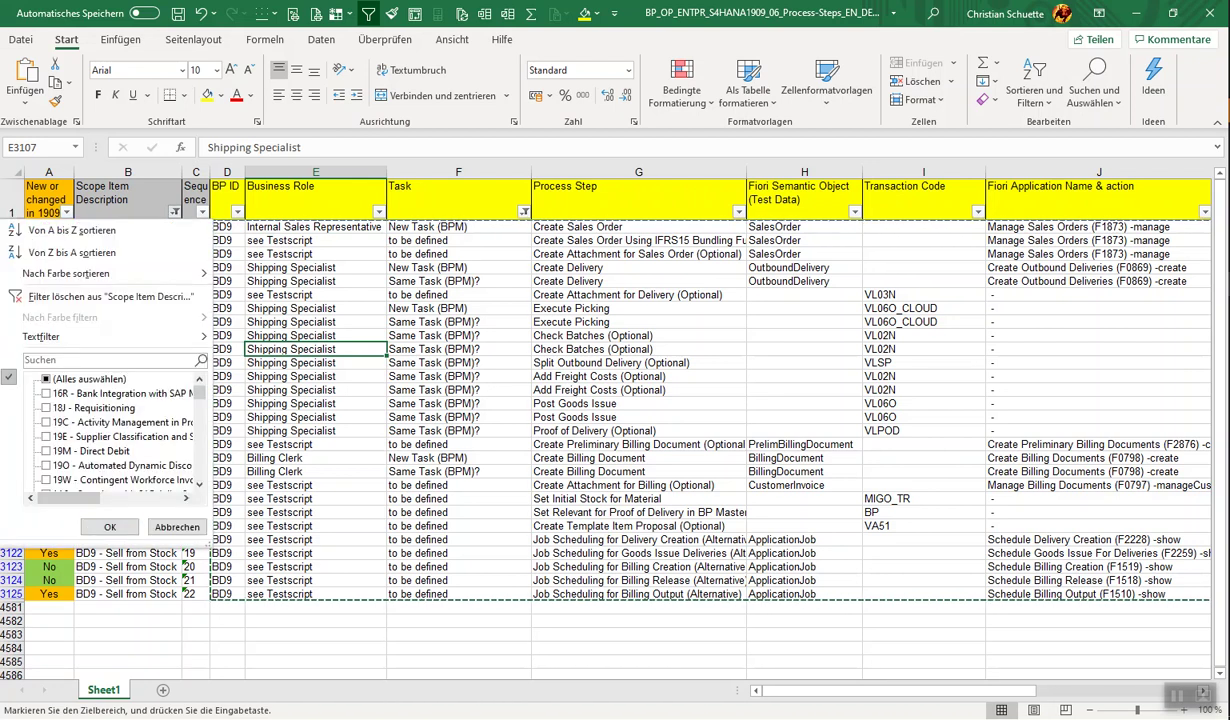
pyautogui.click(46, 379)
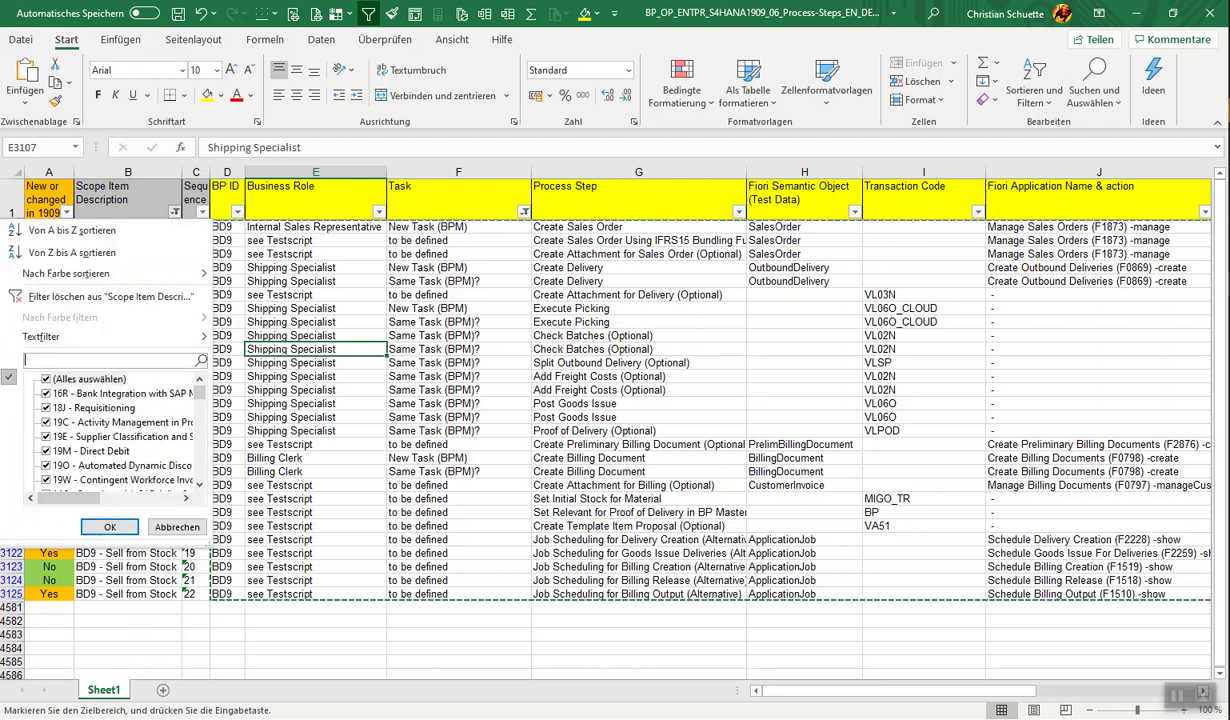
pyautogui.write('j44')
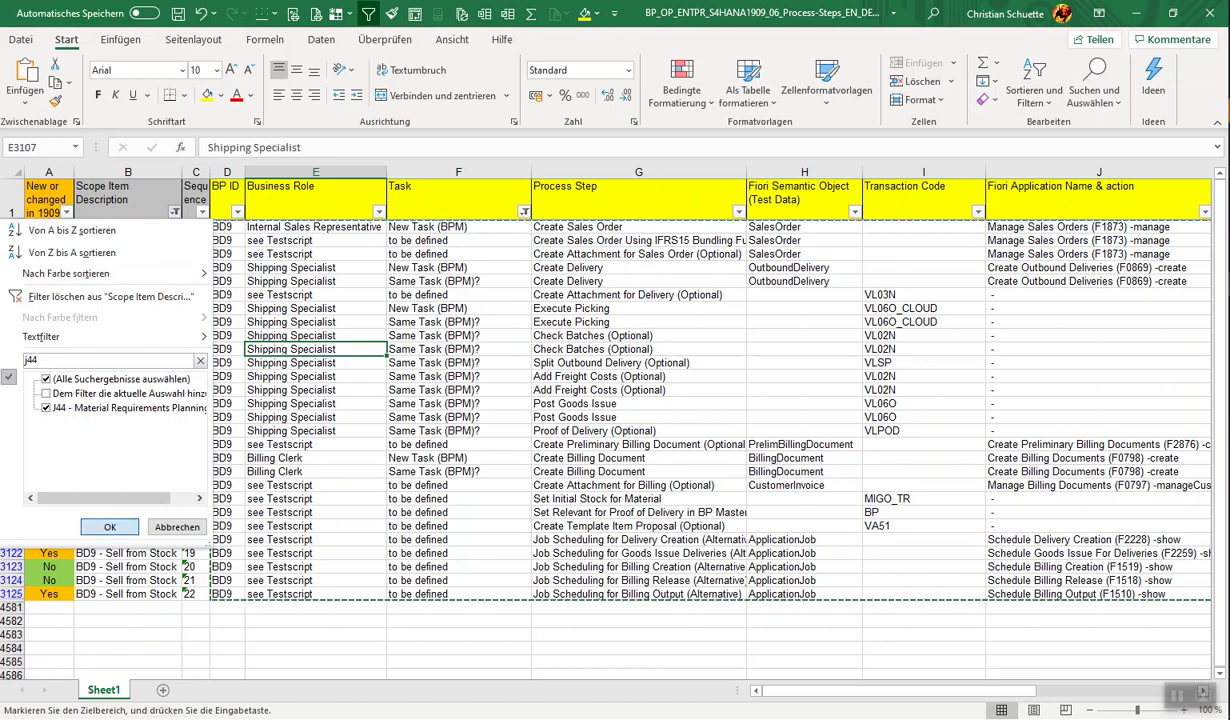
pyautogui.press('Return')
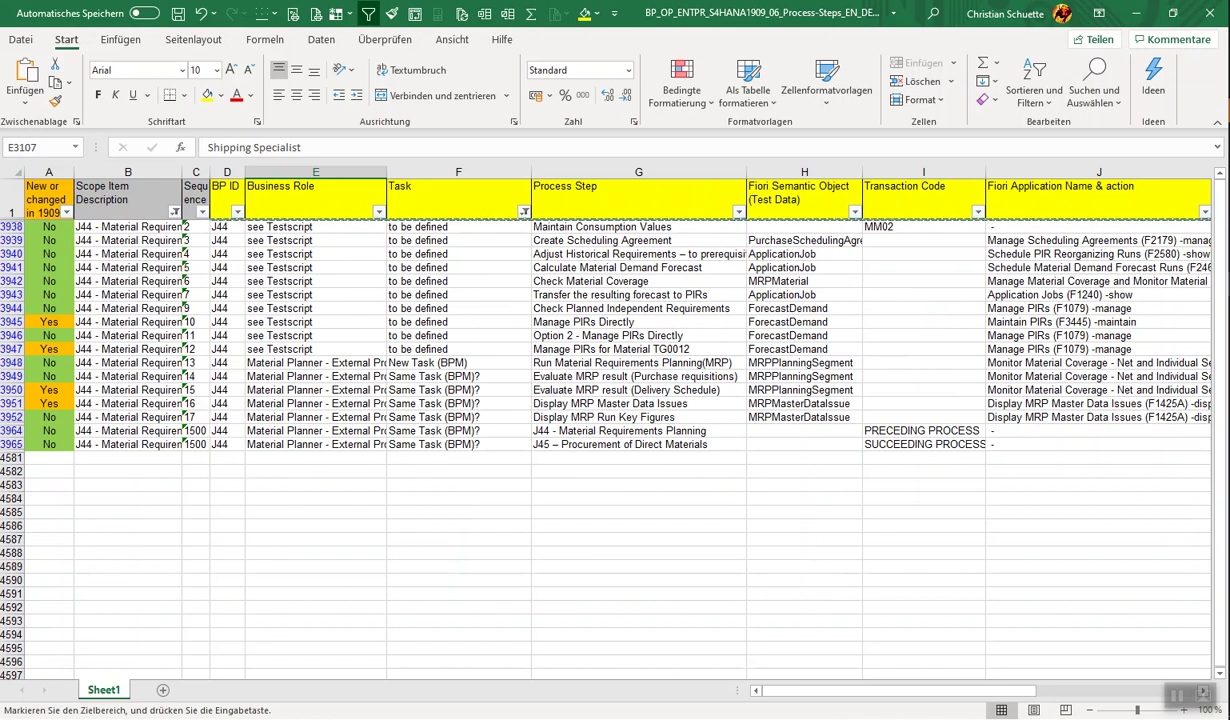
# Copy the J44 rows D3938:J3965, BP ID through Fiori app name.
pyautogui.moveTo(227, 227); pyautogui.dragTo(1100, 444)
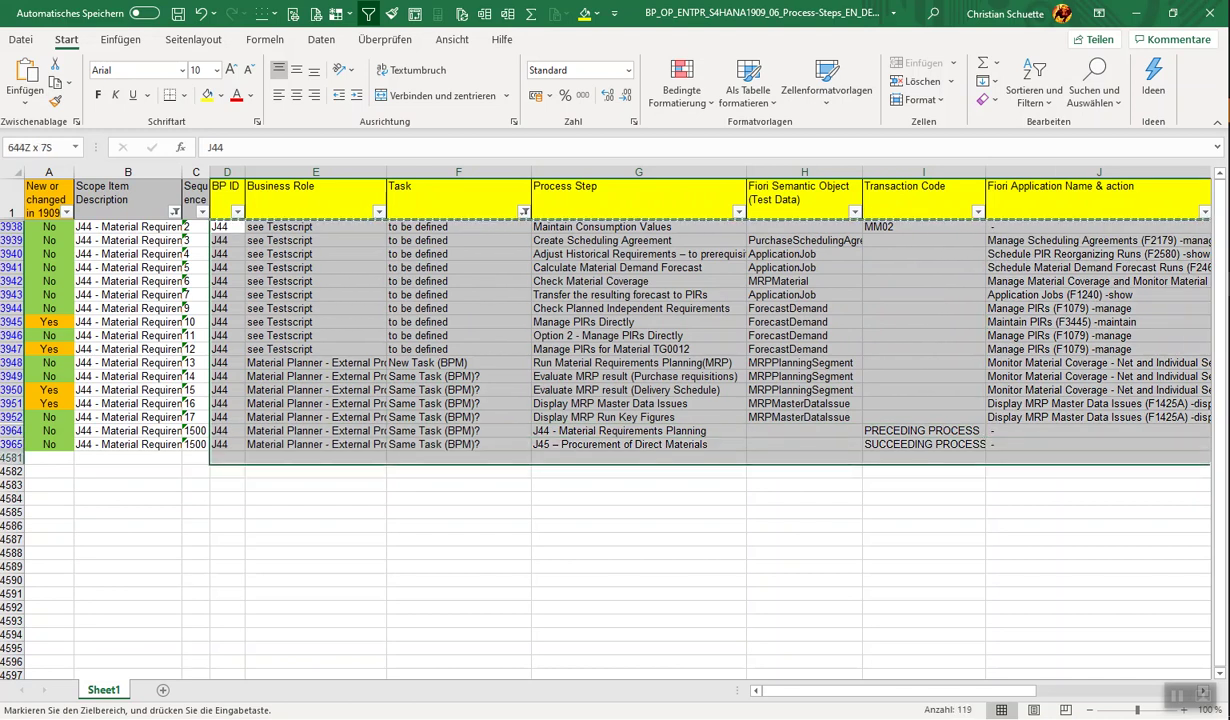
pyautogui.hscroll(5, 600, 440)
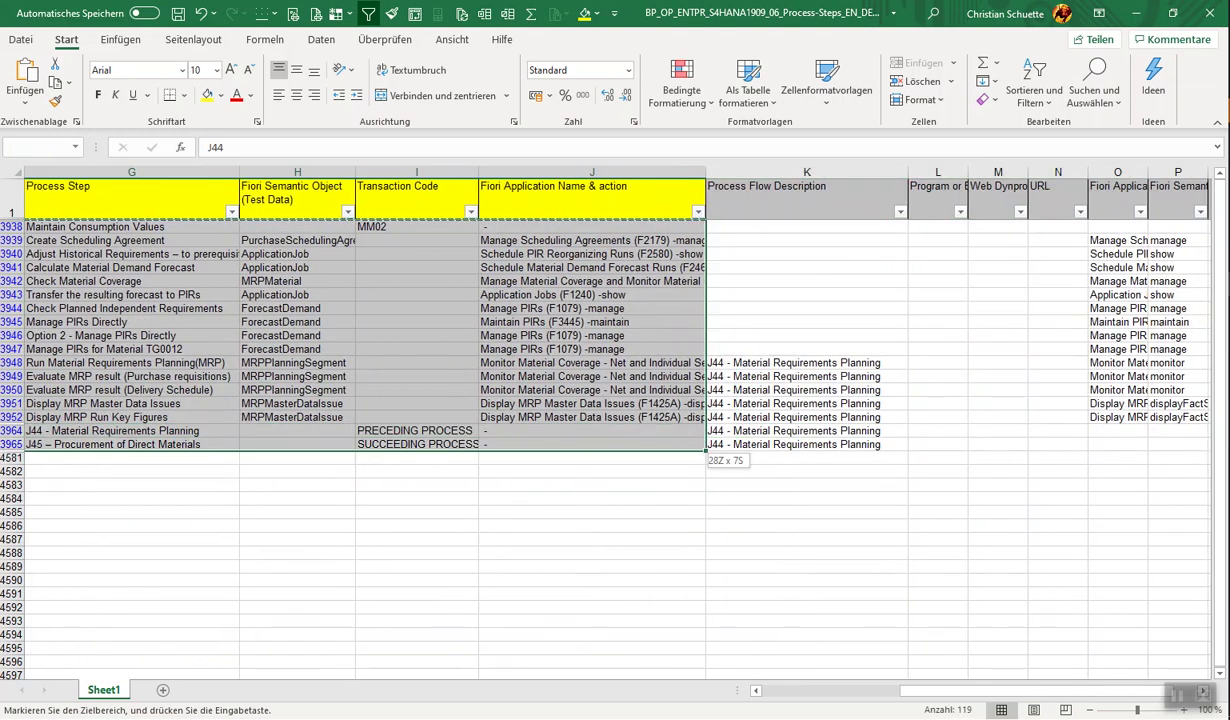
pyautogui.moveTo(705, 450); pyautogui.dragTo(705, 450)
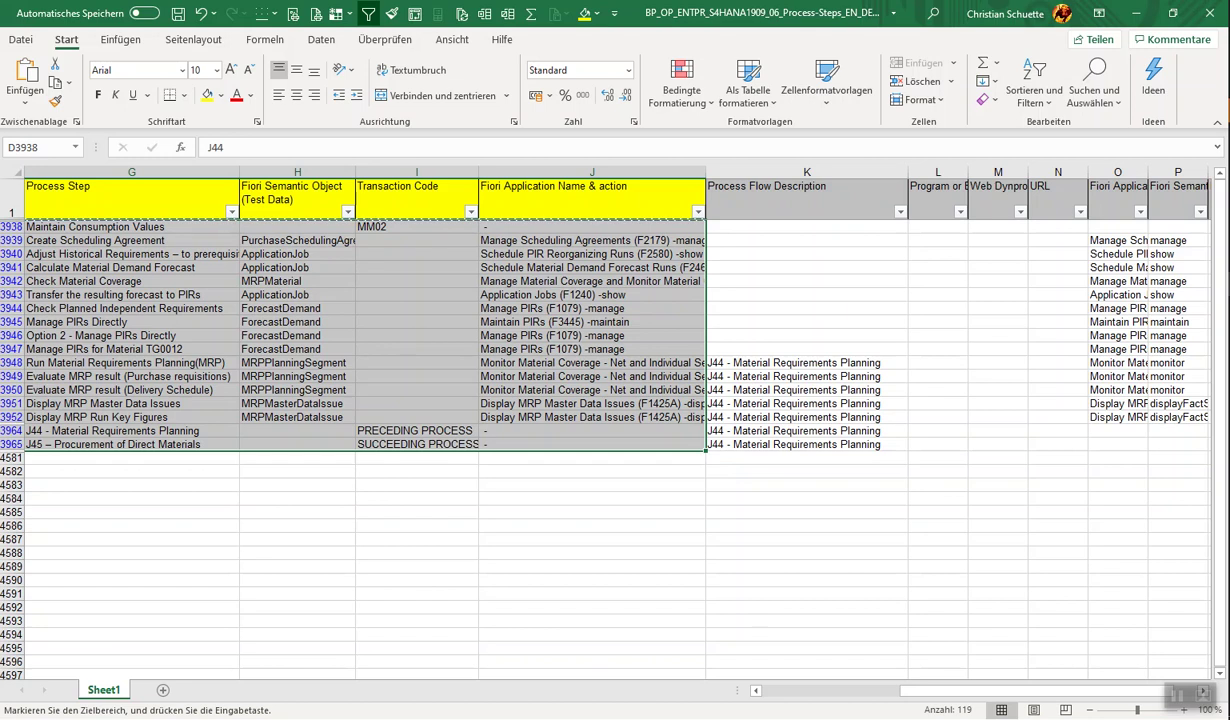
pyautogui.rightClick(114, 266)
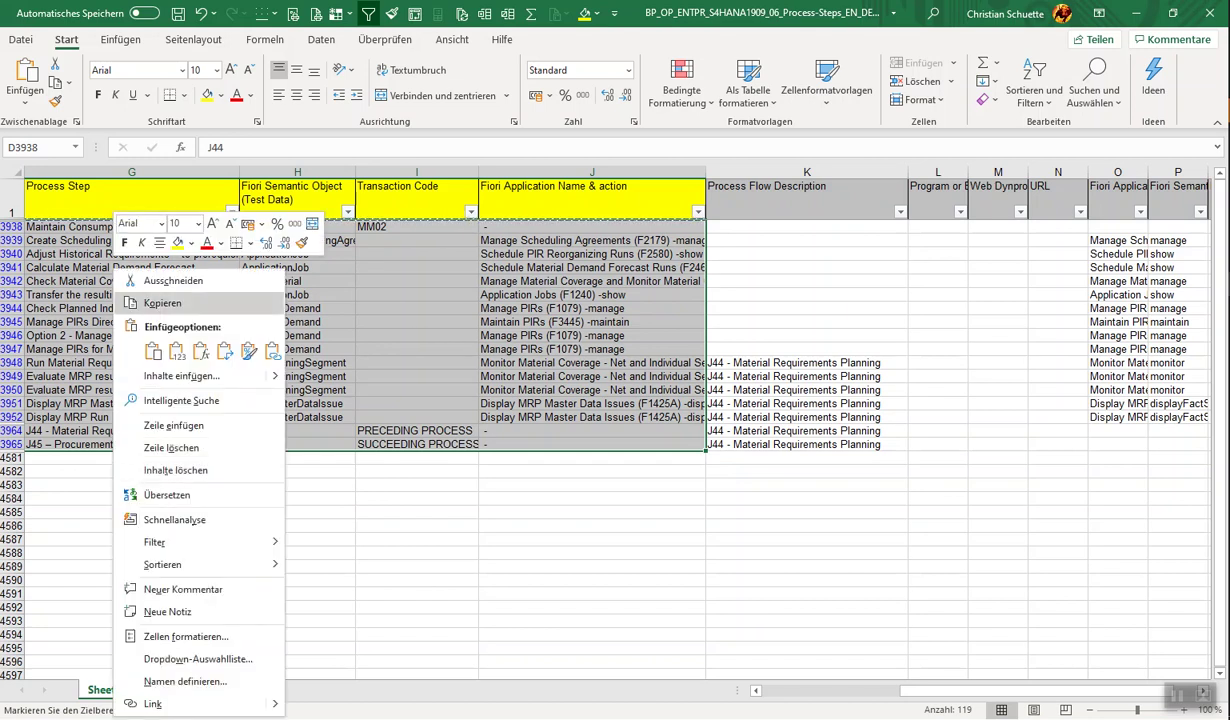
pyautogui.click(162, 303)
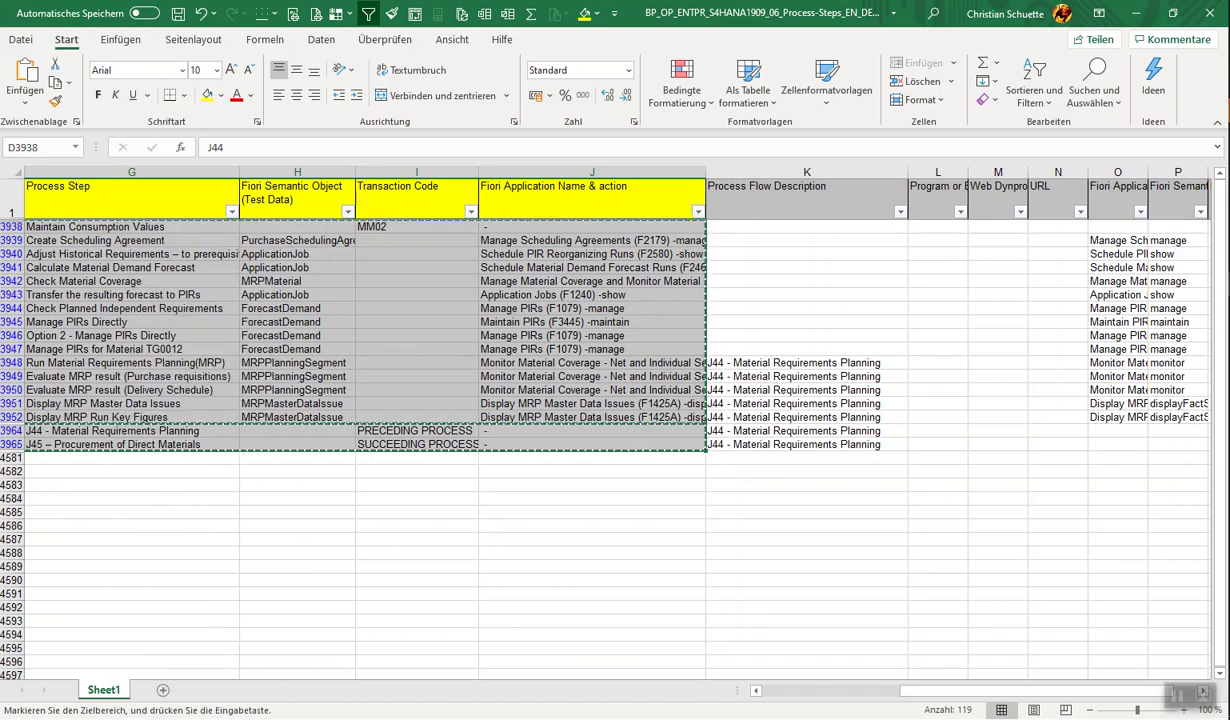
pyautogui.hotkey('alt', 'Tab')
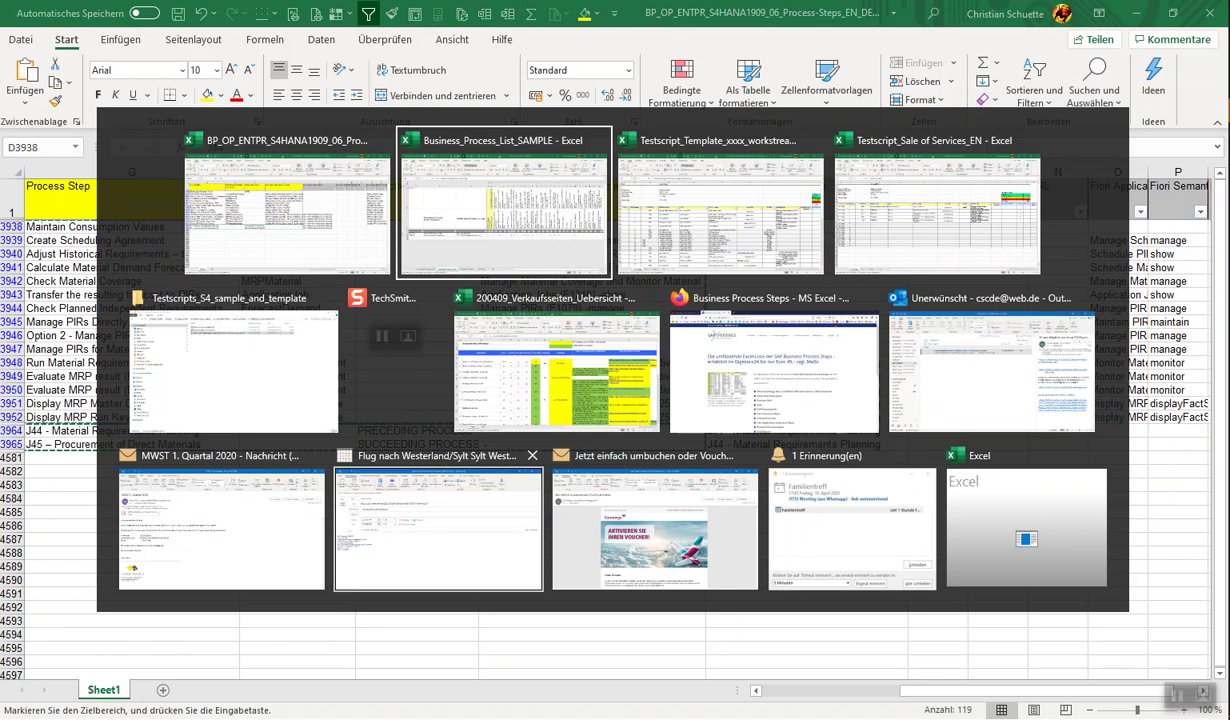
pyautogui.press('Tab')
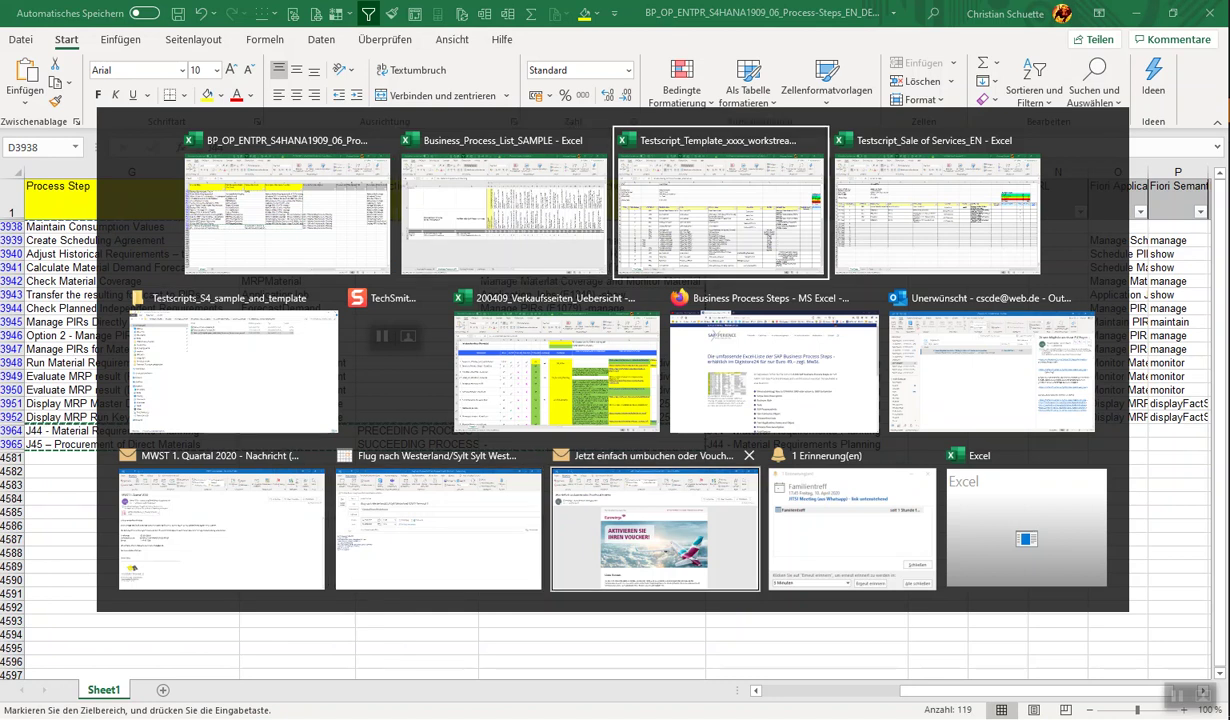
pyautogui.scroll(-3, 655, 530)
pyautogui.scroll(-4, 613, 495)
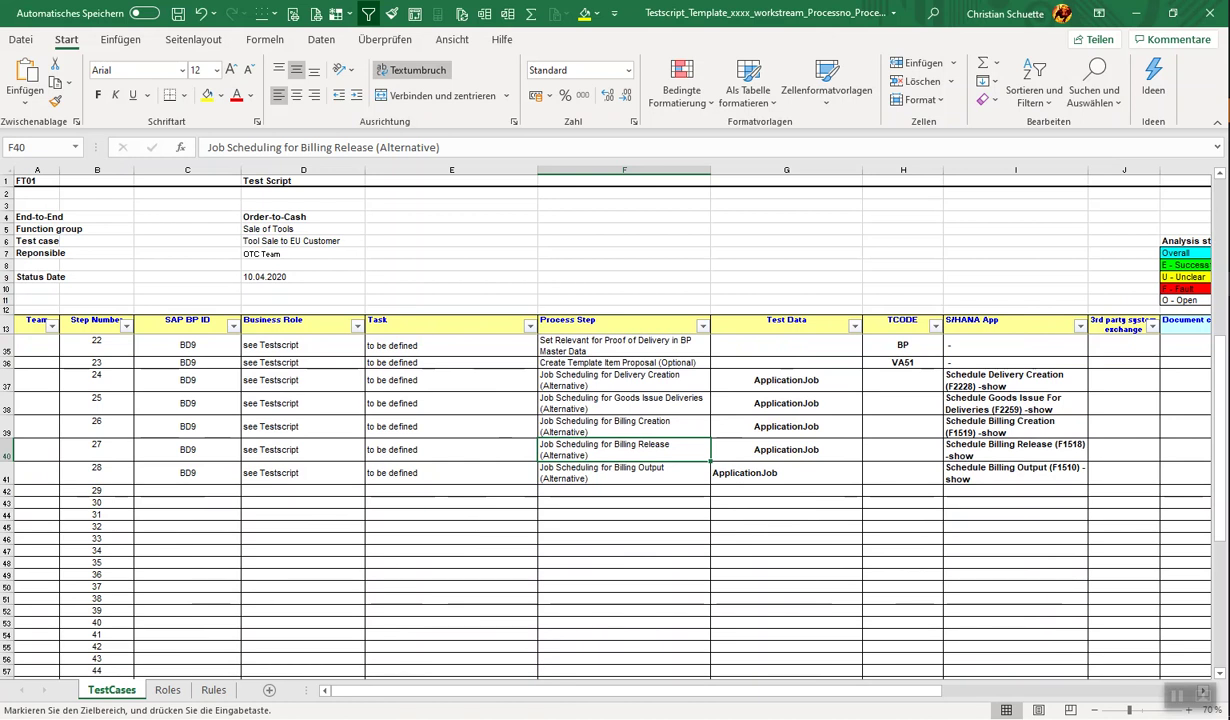
pyautogui.rightClick(182, 490)
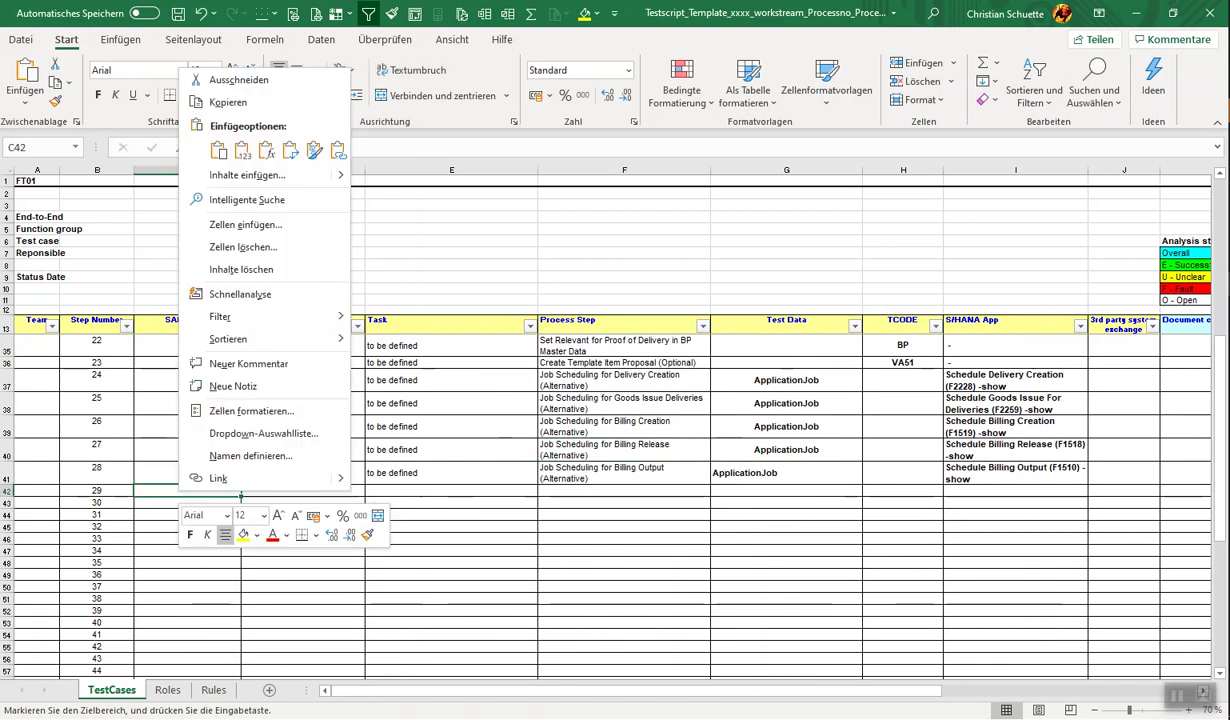
pyautogui.click(242, 150)
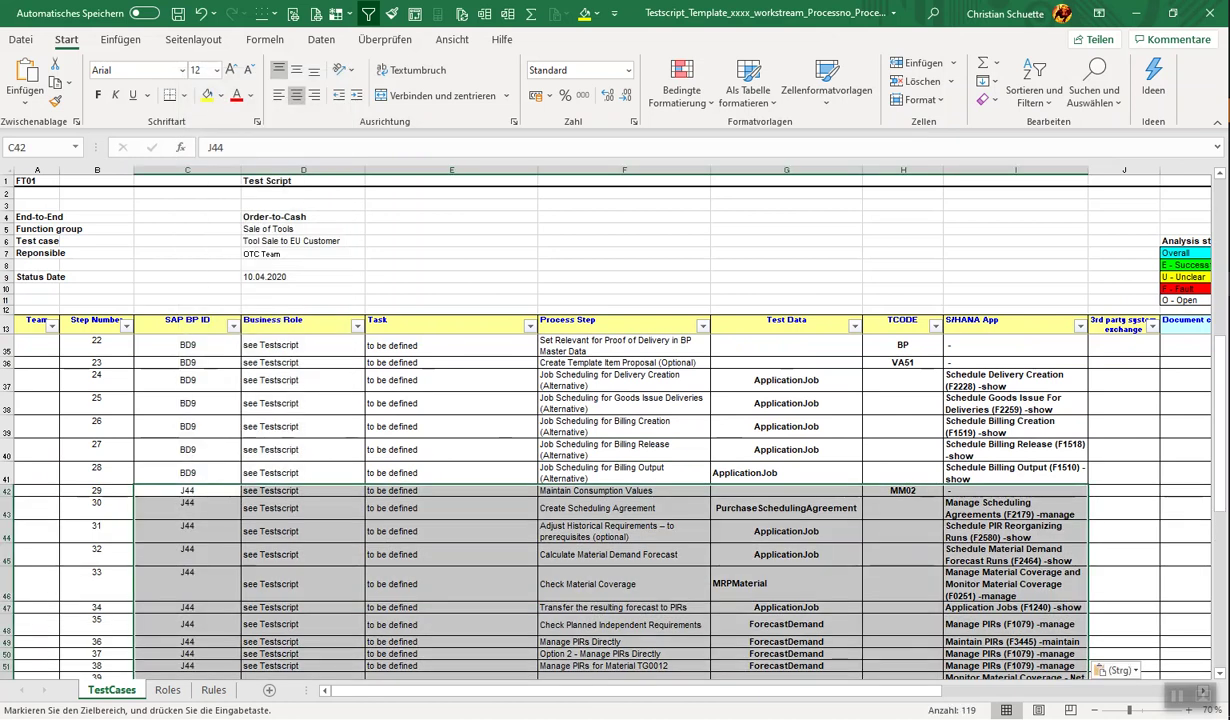
pyautogui.scroll(-5, 600, 490)
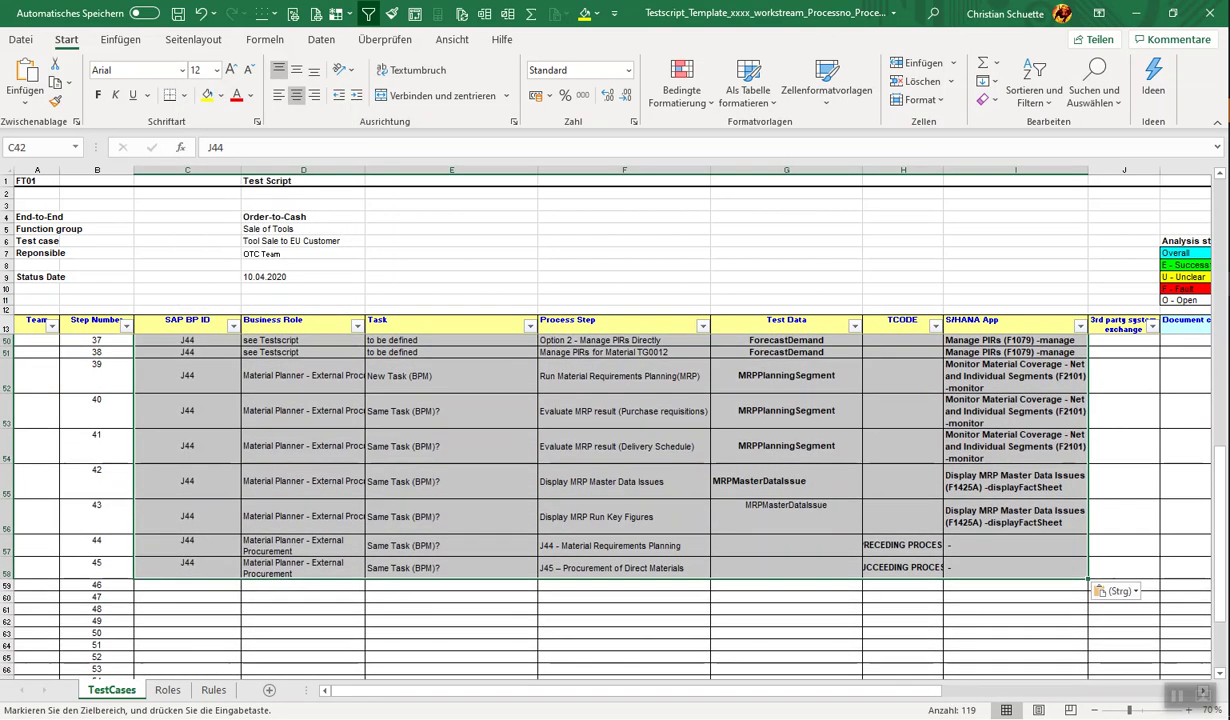
pyautogui.scroll(12, 600, 500)
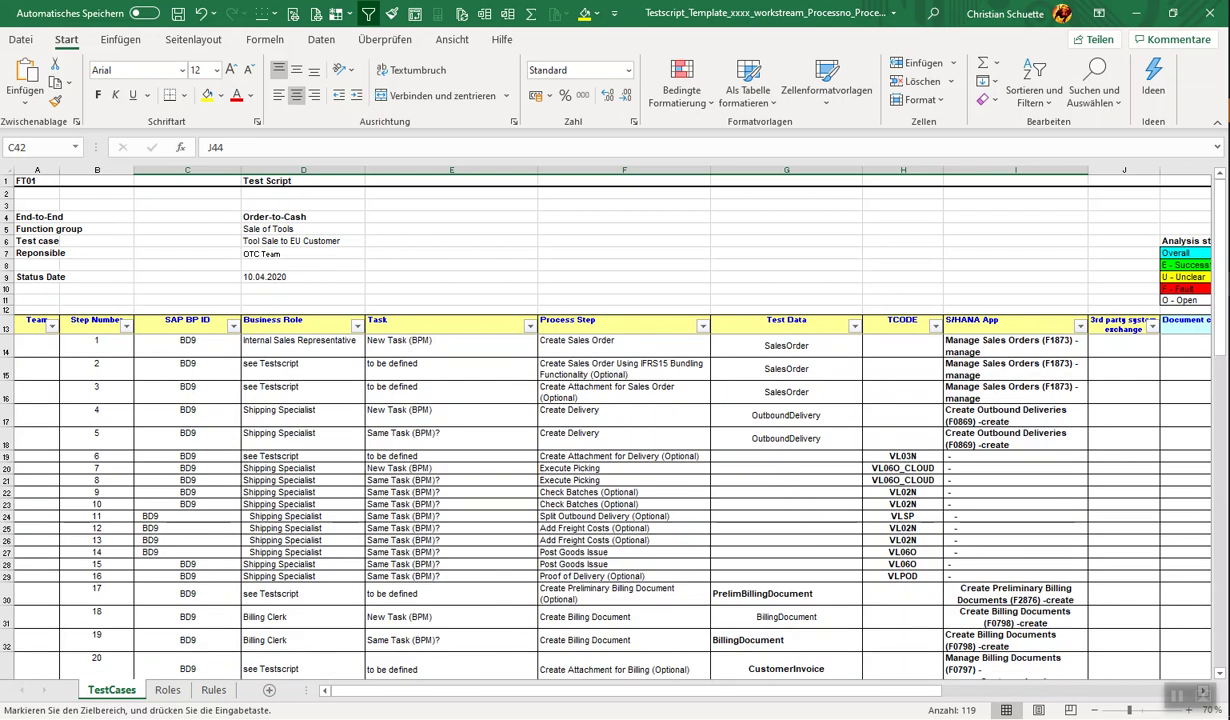
pyautogui.click(20, 39)
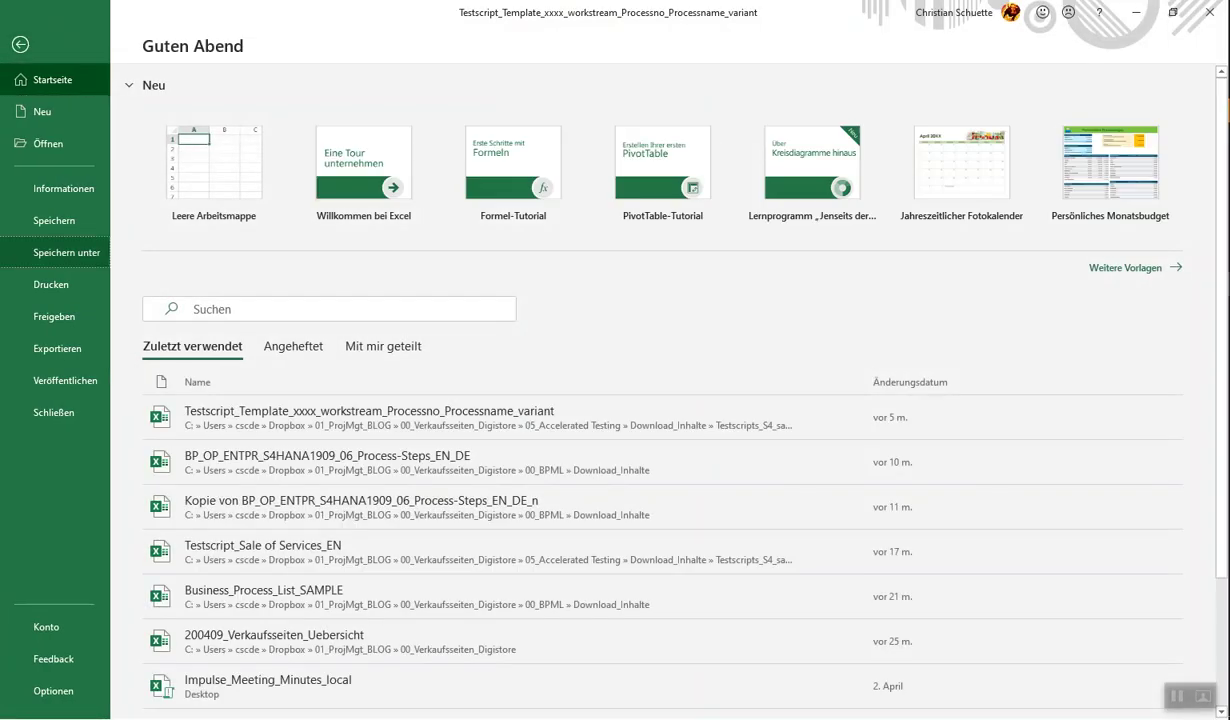
# Save As to This PC, renaming the template to Testscript_OTC_010_Sale_of_Tools_to EU Customer.xlsx.
pyautogui.click(66, 252)
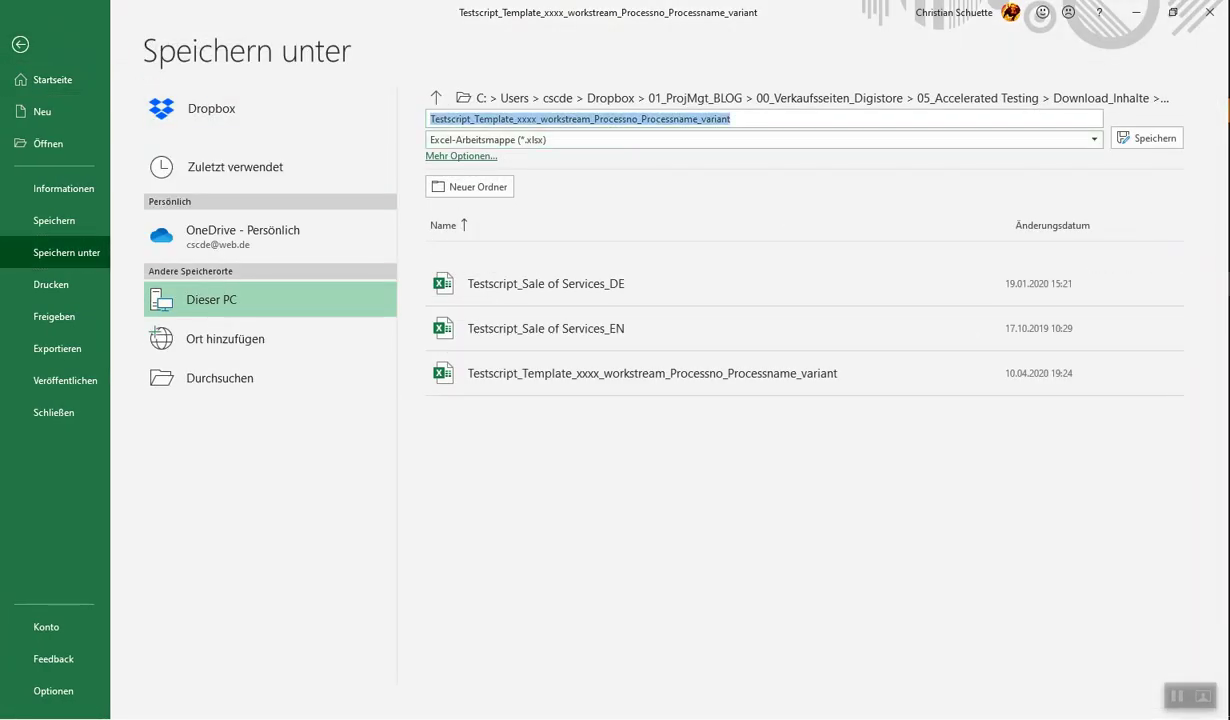
pyautogui.click(477, 119)
pyautogui.moveTo(477, 119); pyautogui.dragTo(532, 119)
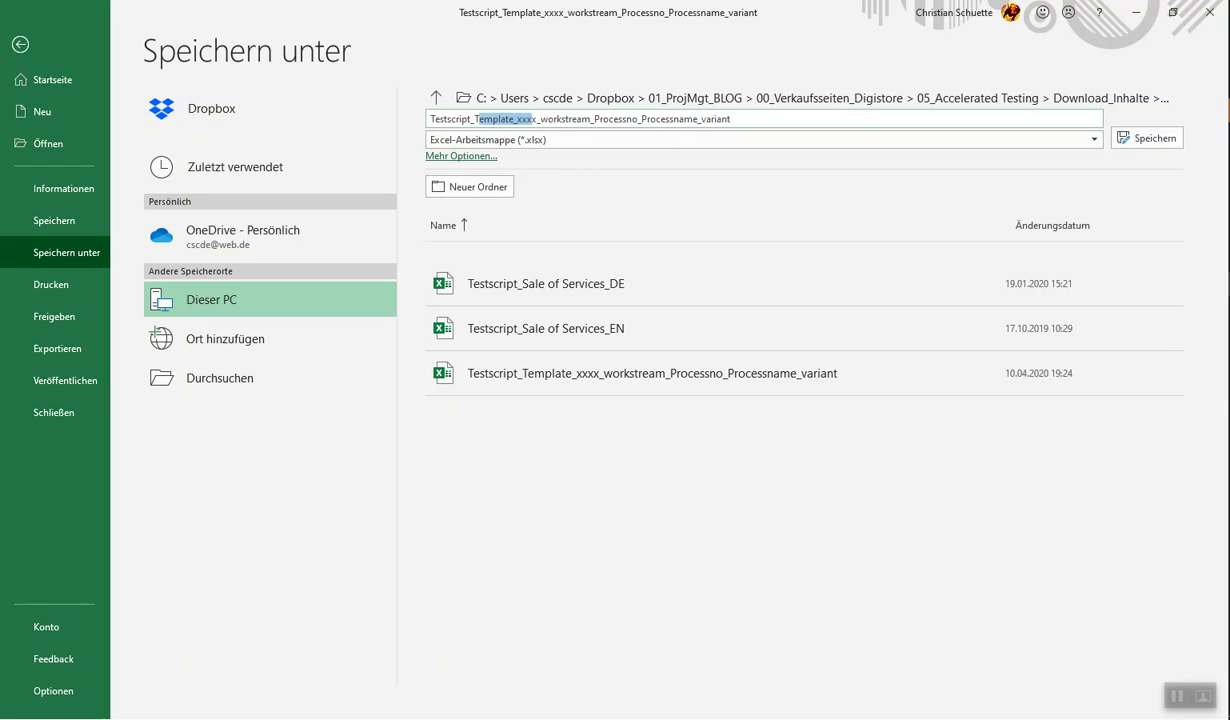
pyautogui.press('BackSpace')
pyautogui.press('BackSpace')
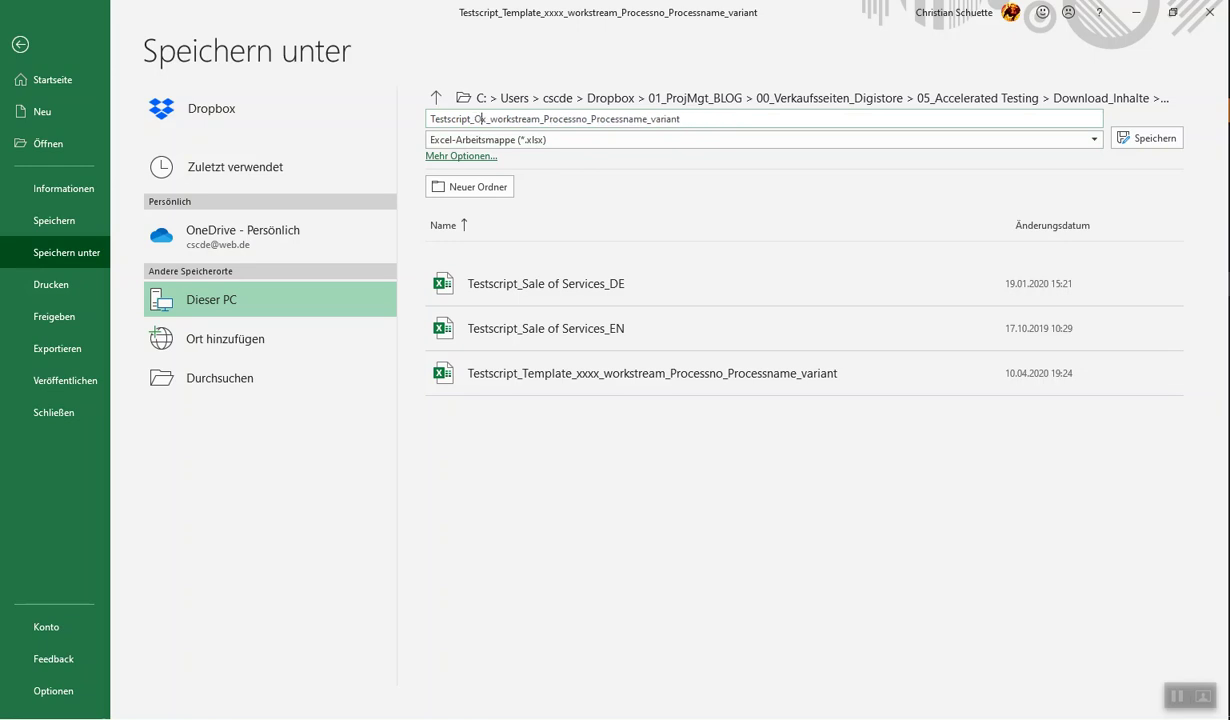
pyautogui.write('TC')
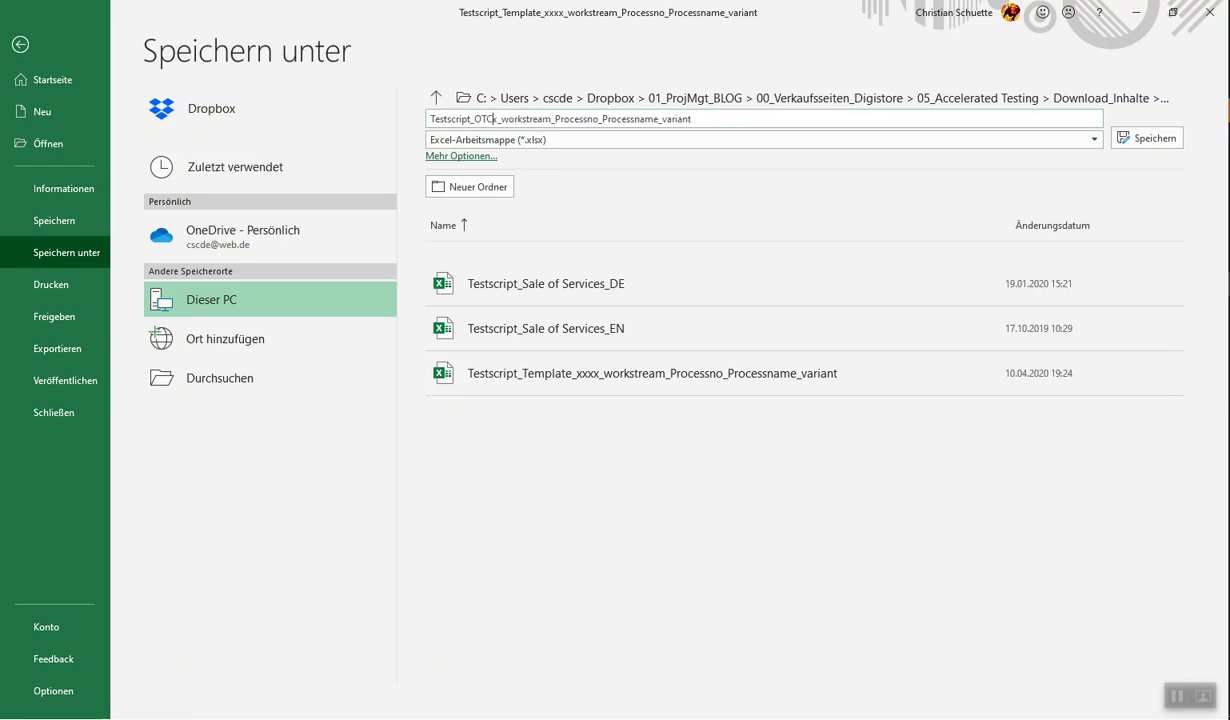
pyautogui.press('Delete')
pyautogui.write('_010')
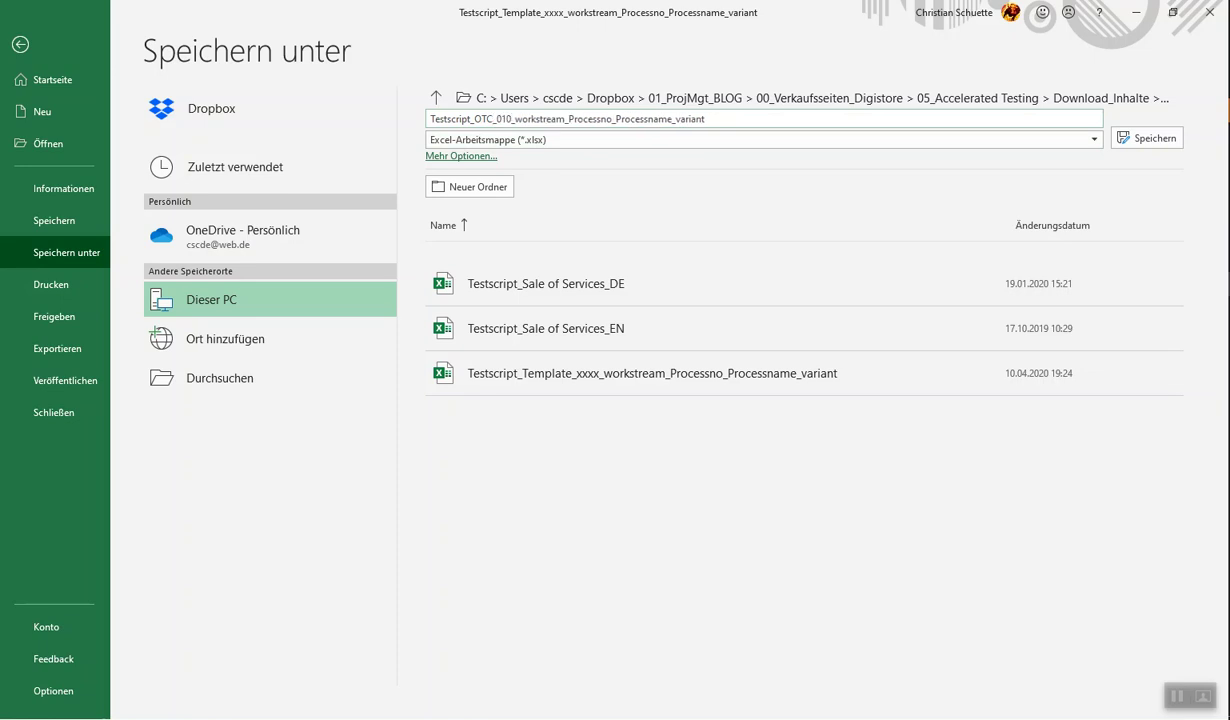
pyautogui.write('_Sale')
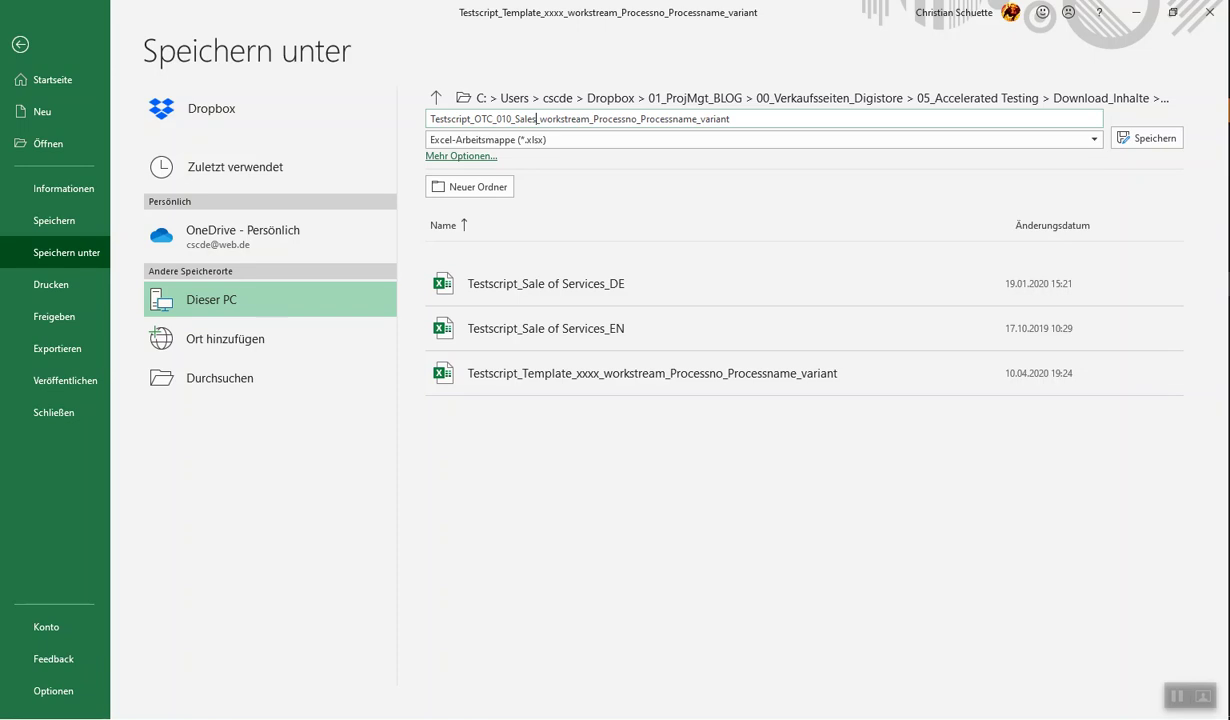
pyautogui.write('_of_')
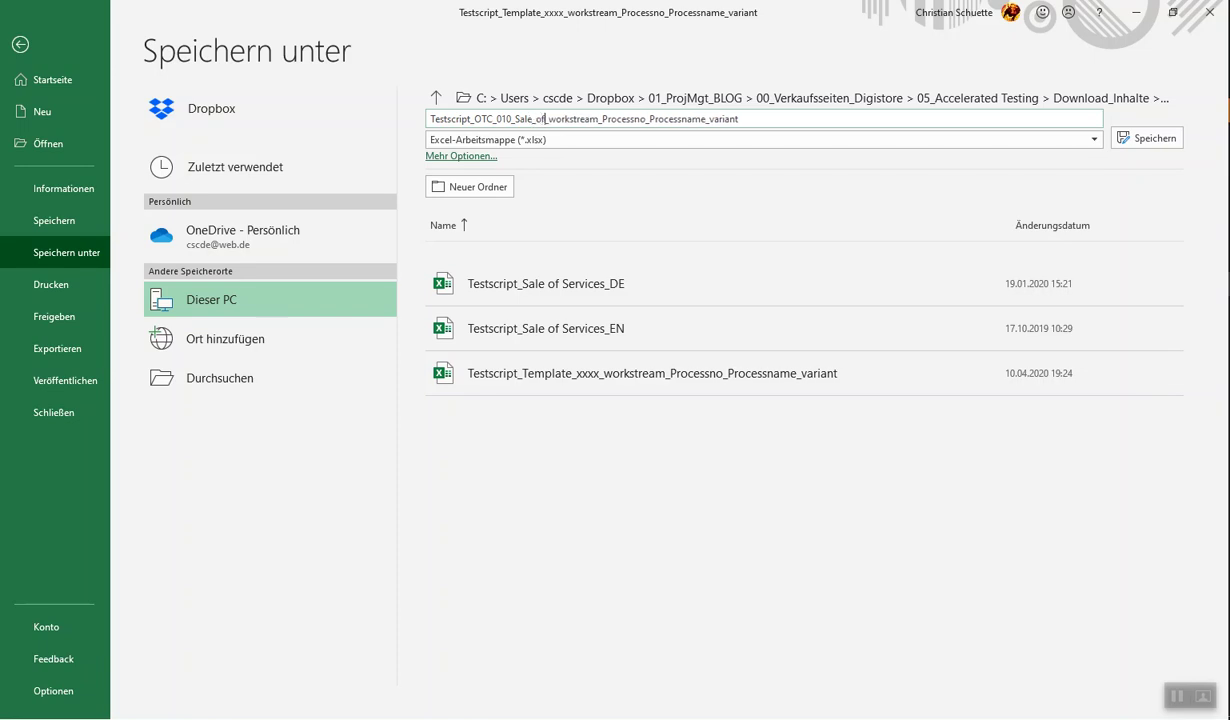
pyautogui.write('Tool')
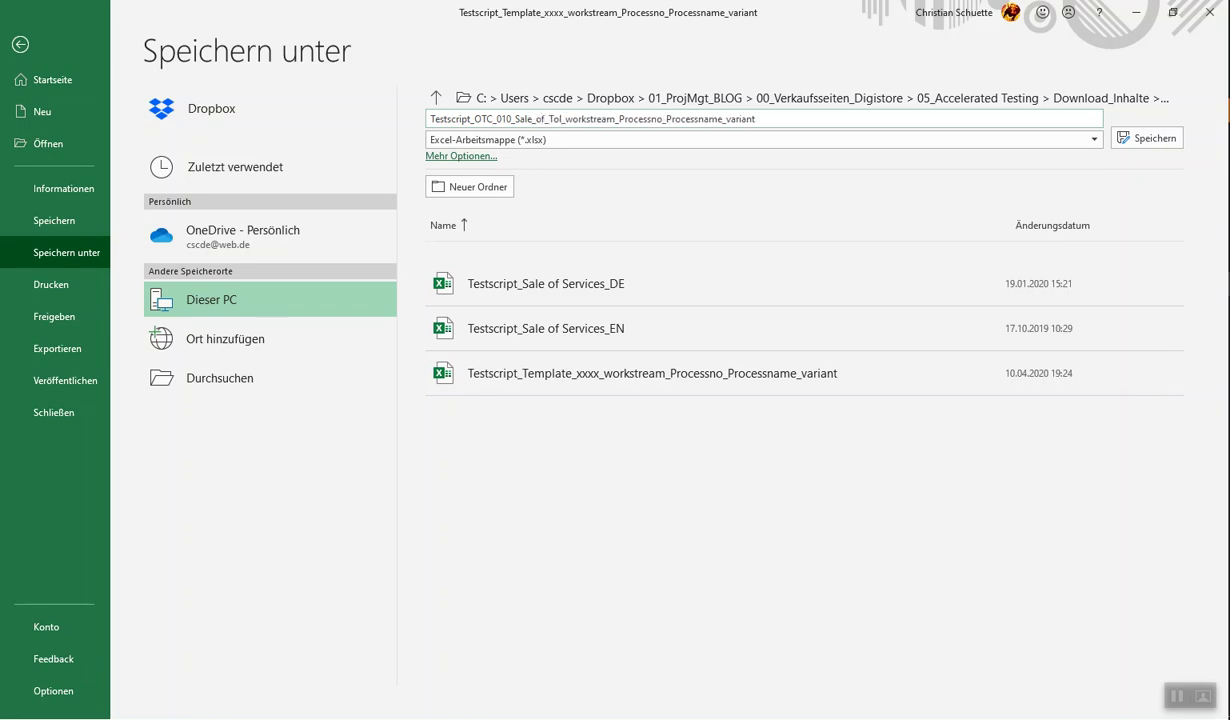
pyautogui.press('BackSpace')
pyautogui.write('ols')
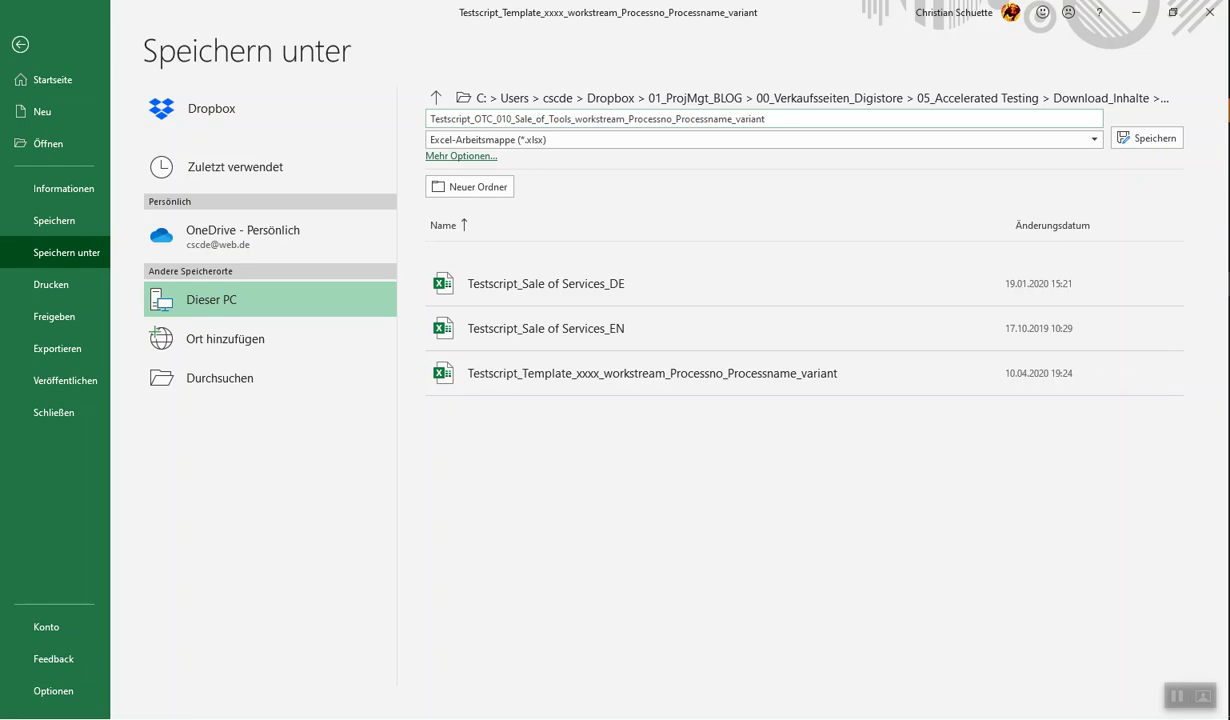
pyautogui.press('End')
pyautogui.hotkey('shift', 'Left')
pyautogui.hotkey('shift', 'Left')
pyautogui.hotkey('shift', 'Left')
pyautogui.hotkey('shift', 'Left')
pyautogui.hotkey('shift', 'Left')
pyautogui.hotkey('shift', 'Left')
pyautogui.hotkey('shift', 'Left')
pyautogui.hotkey('shift', 'Left')
pyautogui.hotkey('shift', 'Left')
pyautogui.hotkey('shift', 'Left')
pyautogui.hotkey('shift', 'Left')
pyautogui.hotkey('shift', 'Left')
pyautogui.hotkey('shift', 'Left')
pyautogui.hotkey('shift', 'Left')
pyautogui.hotkey('shift', 'Left')
pyautogui.hotkey('shift', 'Left')
pyautogui.hotkey('shift', 'Left')
pyautogui.hotkey('shift', 'Left')
pyautogui.hotkey('shift', 'Left')
pyautogui.hotkey('shift', 'Left')
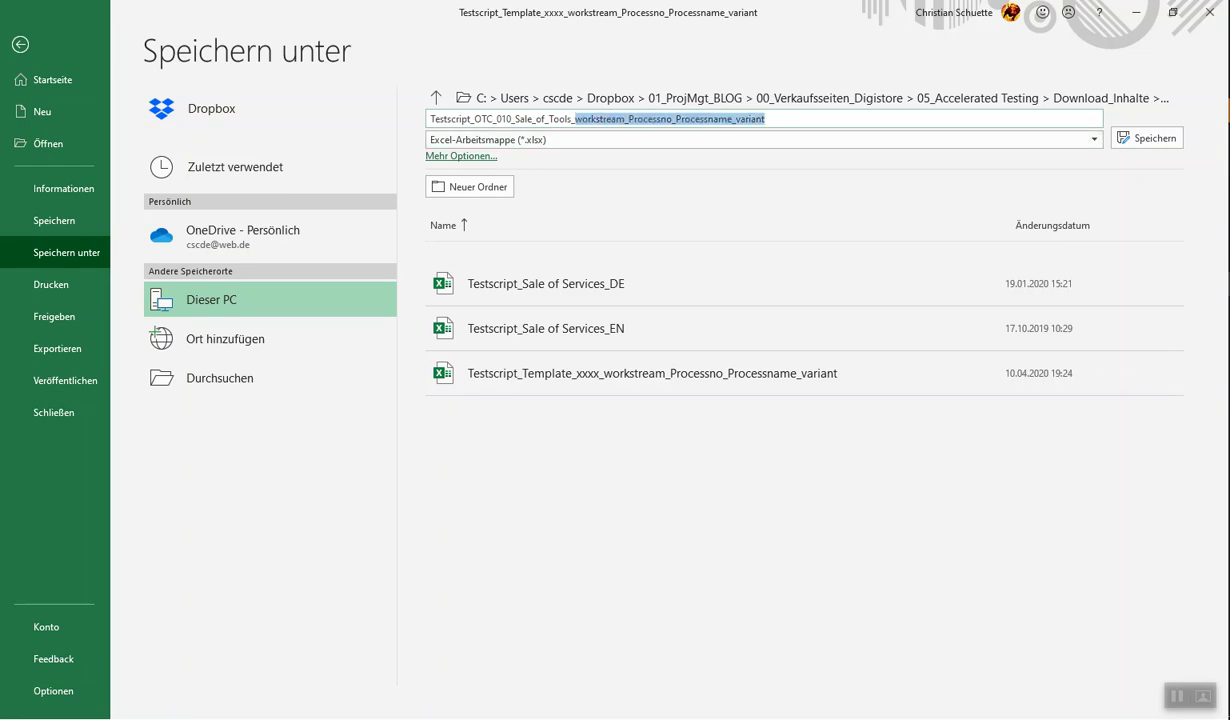
pyautogui.press('BackSpace')
pyautogui.write('ta')
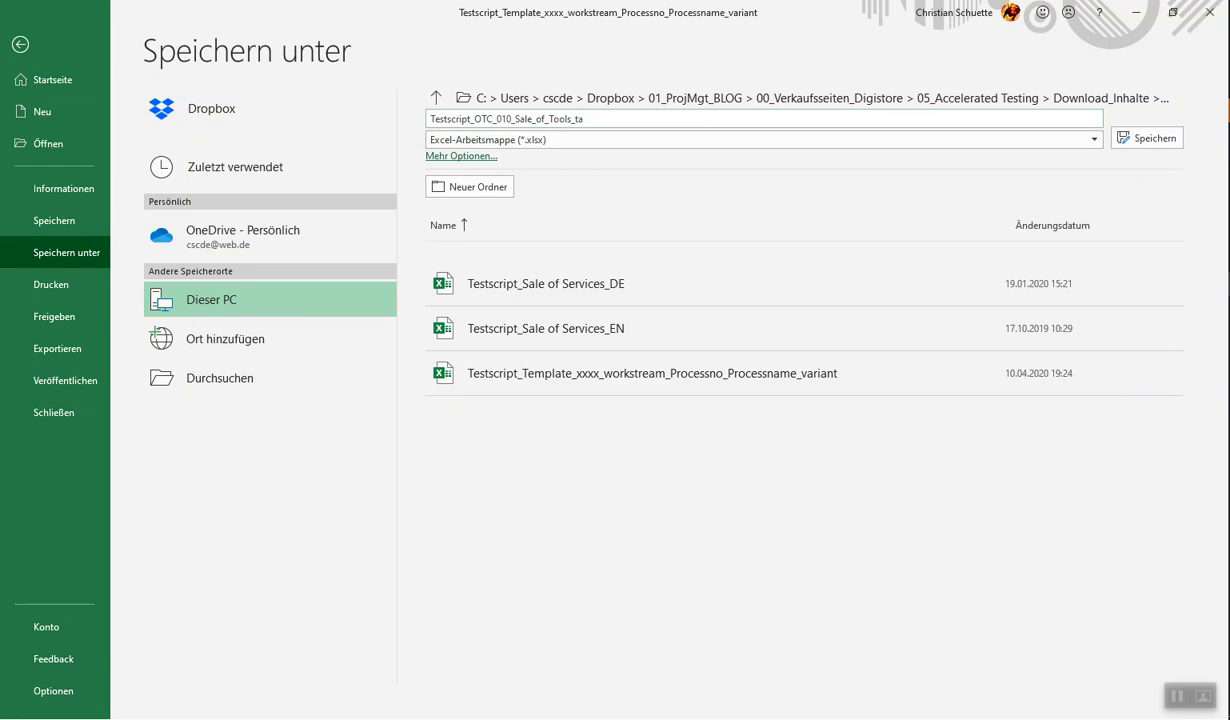
pyautogui.write(' EU Customer')
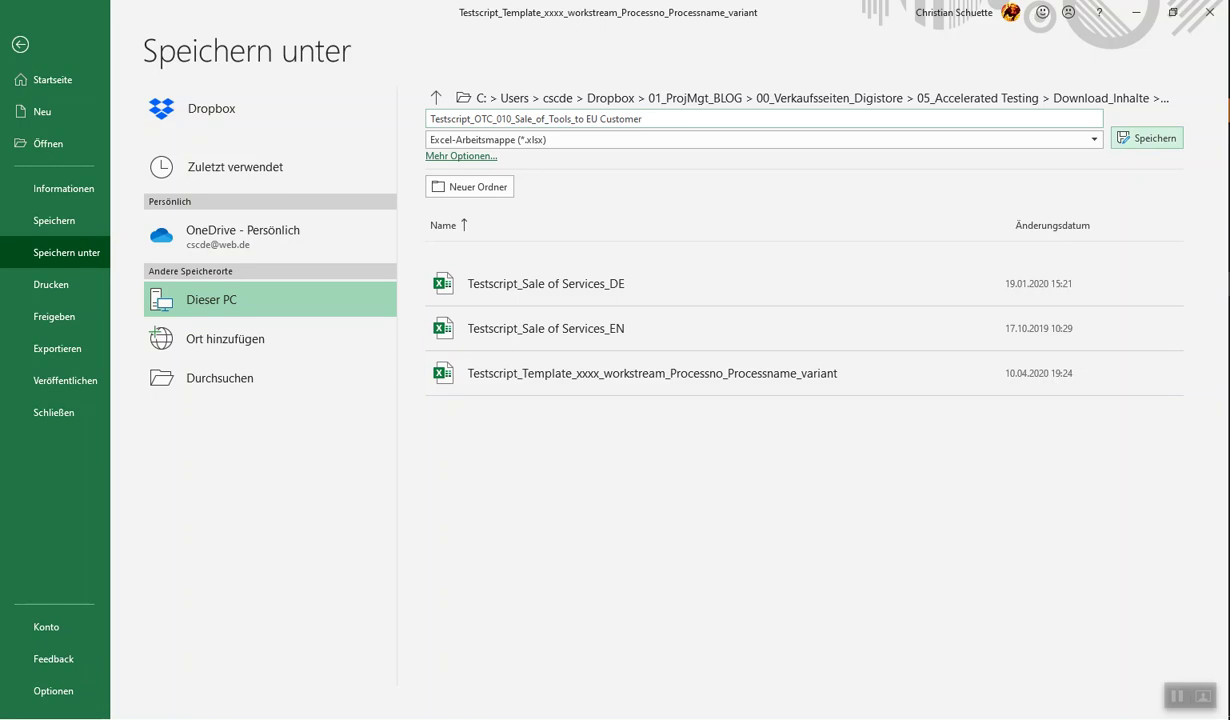
pyautogui.click(1147, 138)
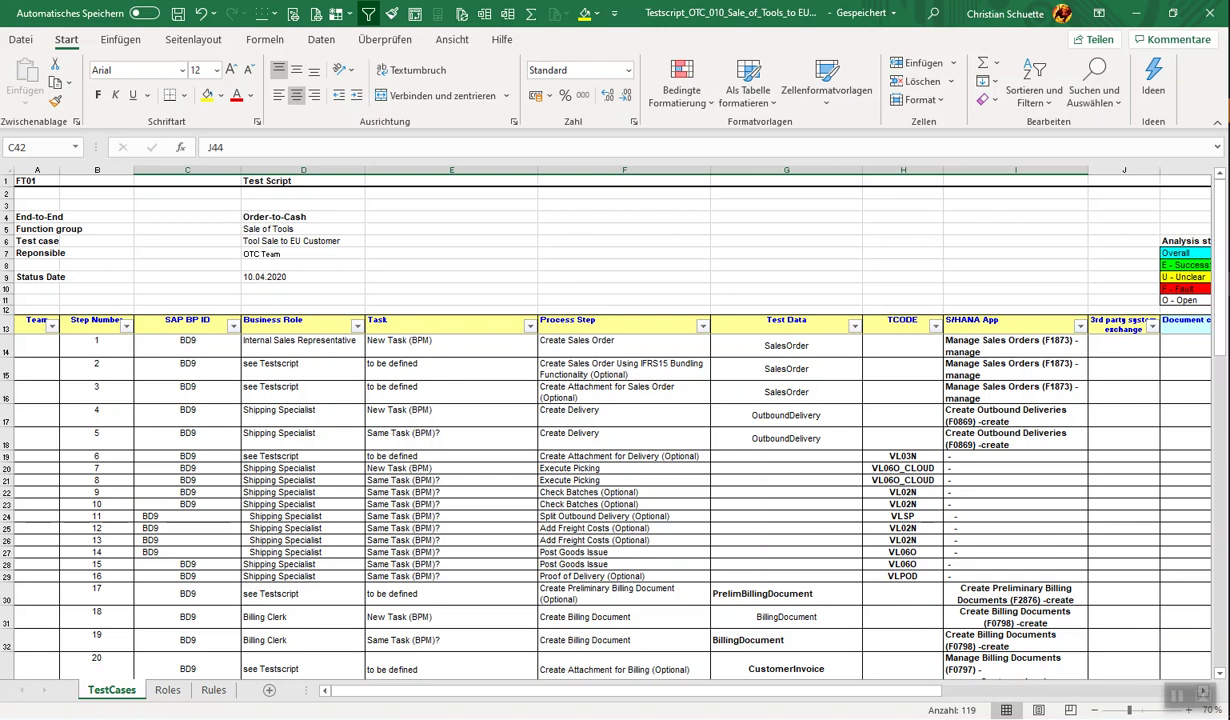
# Copy the tool-sales customer and material numbers from Z2 in Business_Process_List_SAMPLE into cell E6.
pyautogui.click(451, 241)
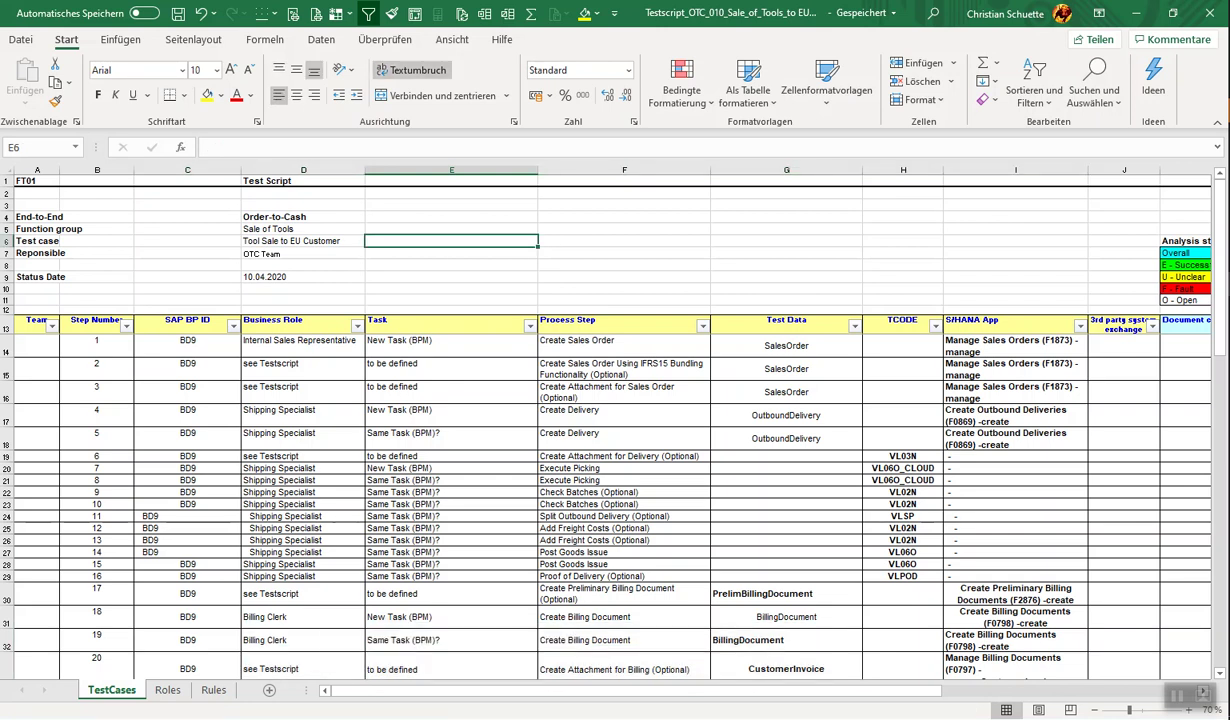
pyautogui.hotkey('alt', 'Tab')
pyautogui.hotkey('alt', 'Tab')
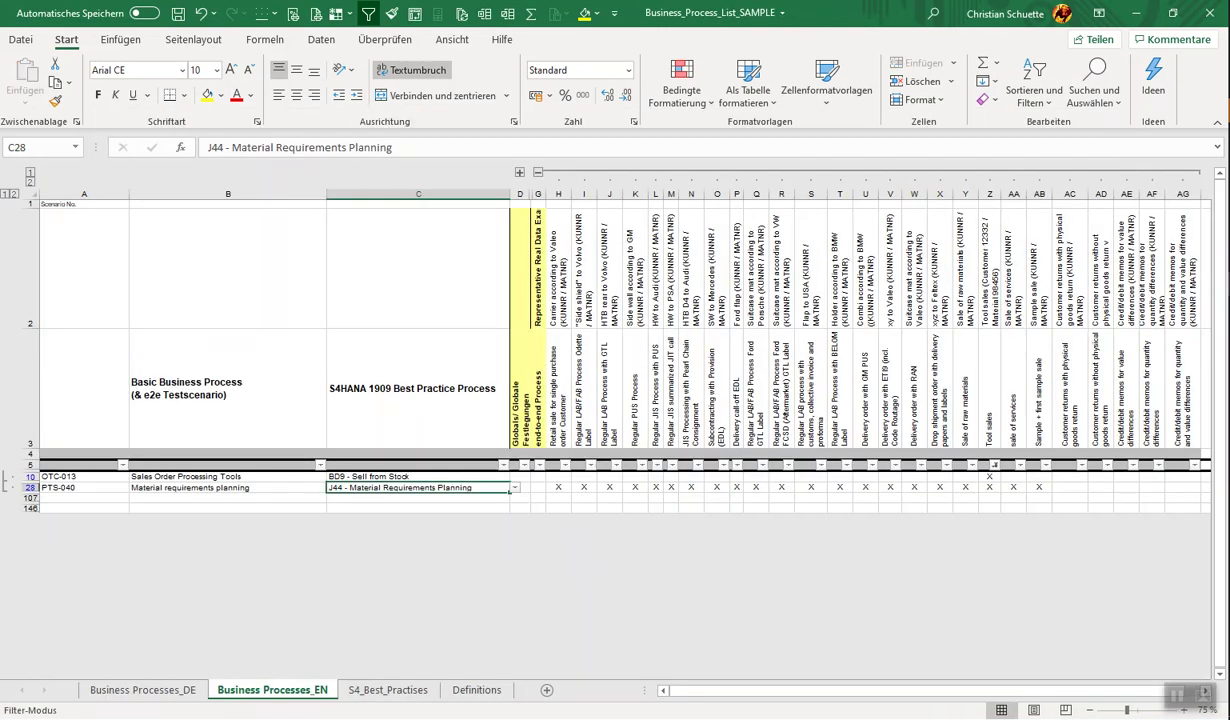
pyautogui.click(990, 268)
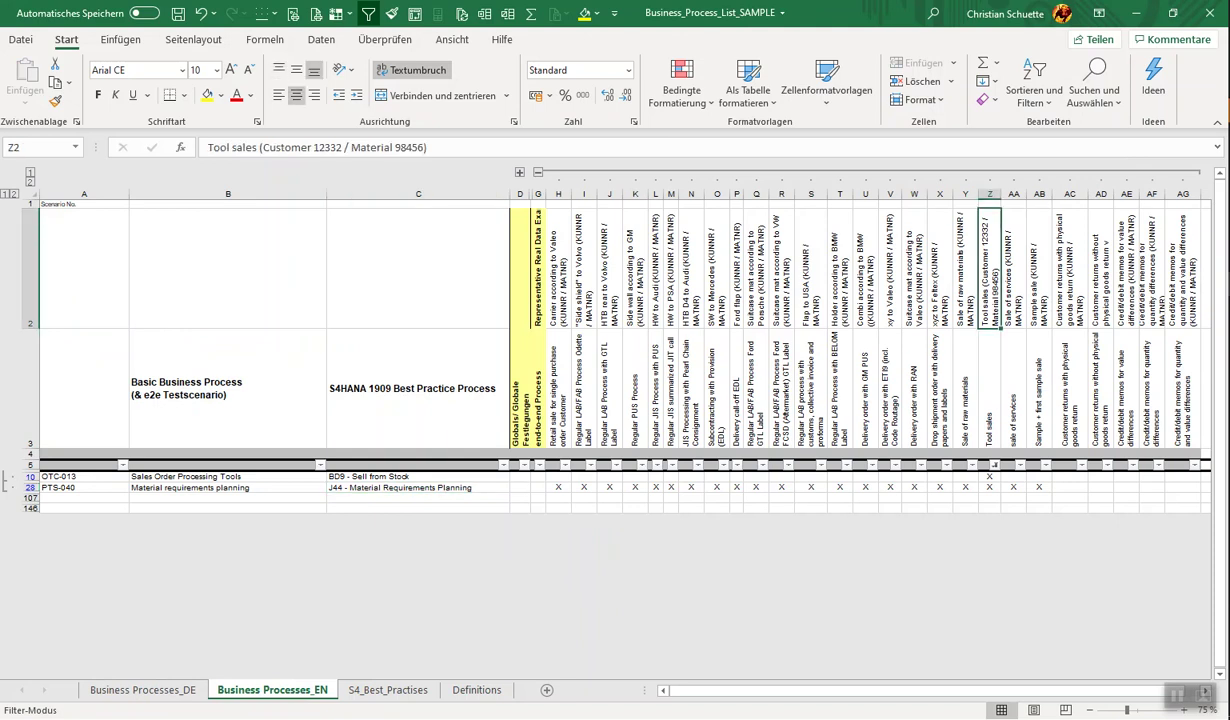
pyautogui.moveTo(427, 147)
pyautogui.mouseDown()
pyautogui.moveTo(262, 147)
pyautogui.moveTo(426, 147)
pyautogui.mouseUp()
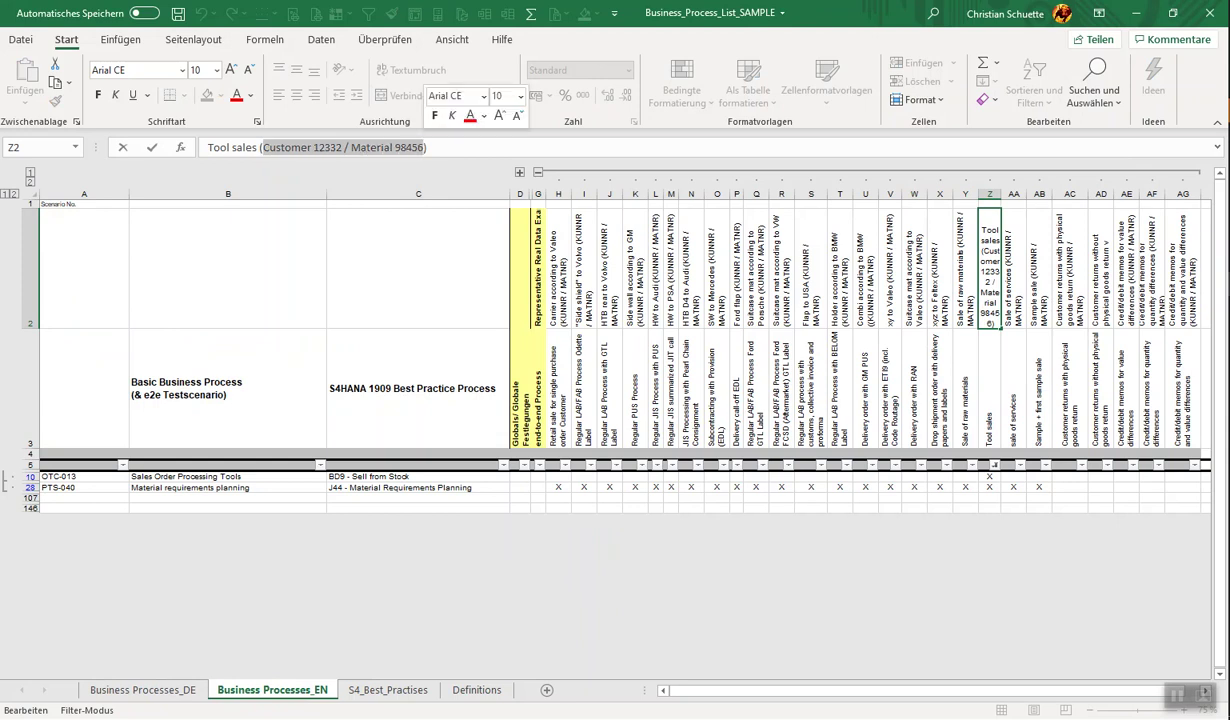
pyautogui.hotkey('ctrl', 'c')
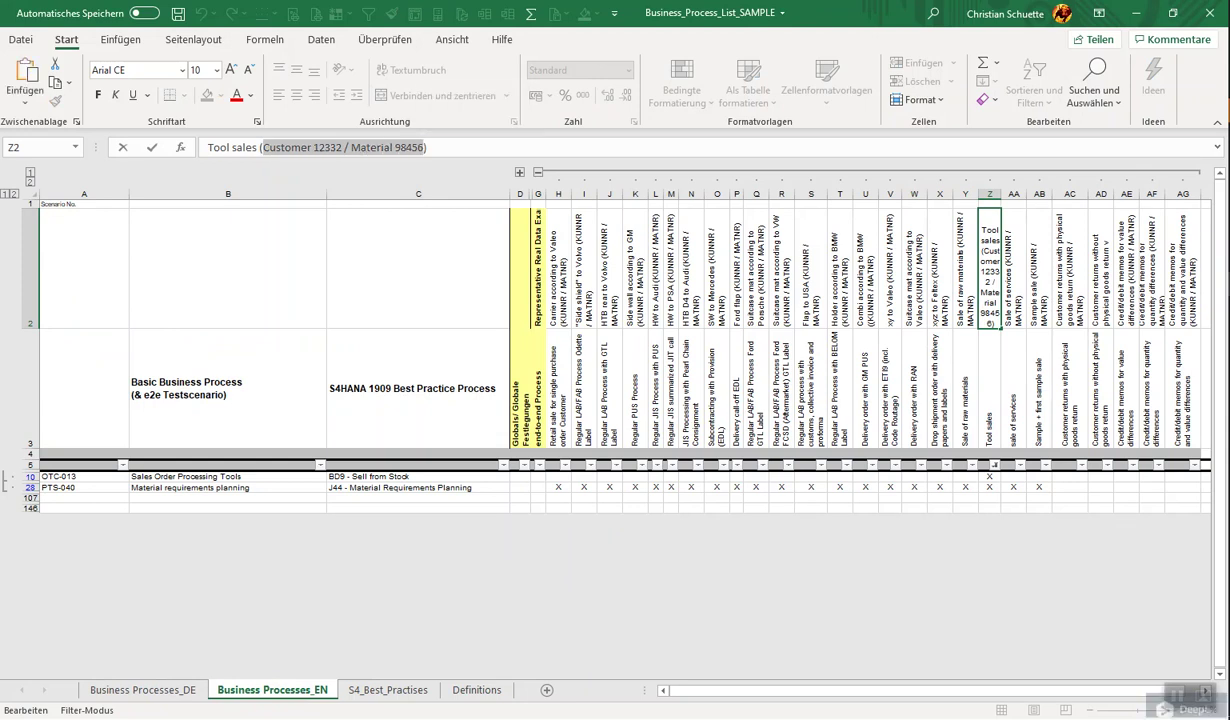
pyautogui.press('alt')
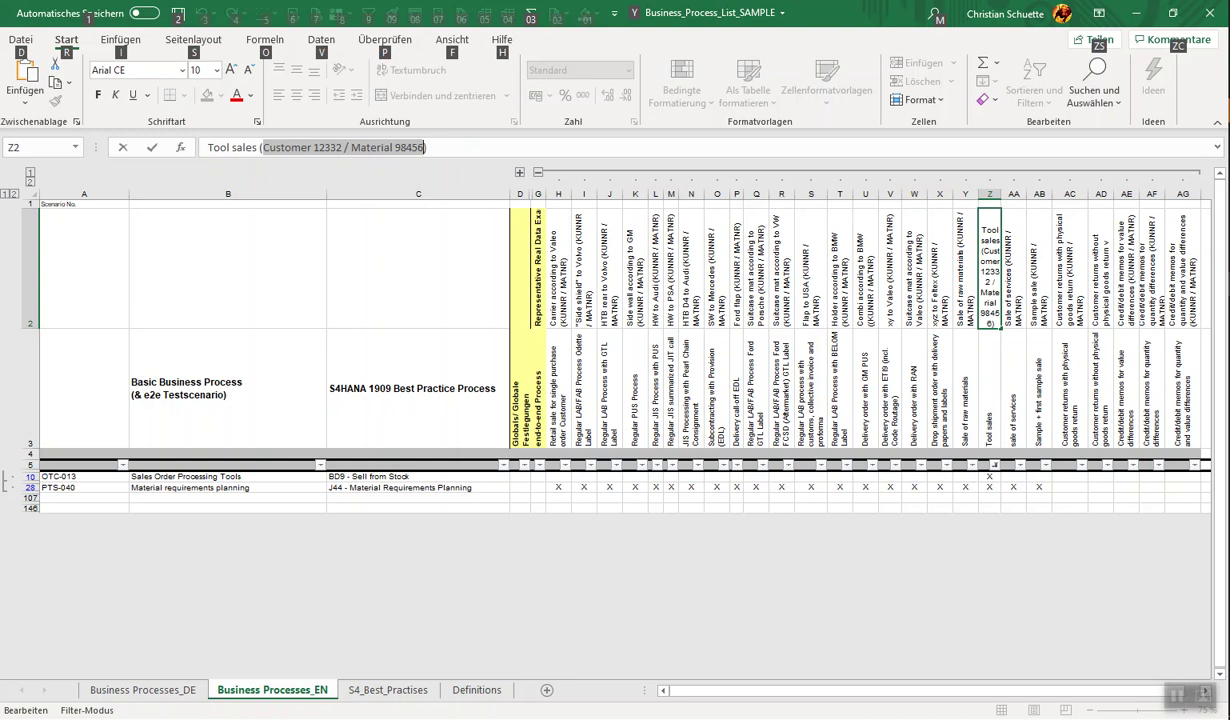
pyautogui.hotkey('alt', 'Tab')
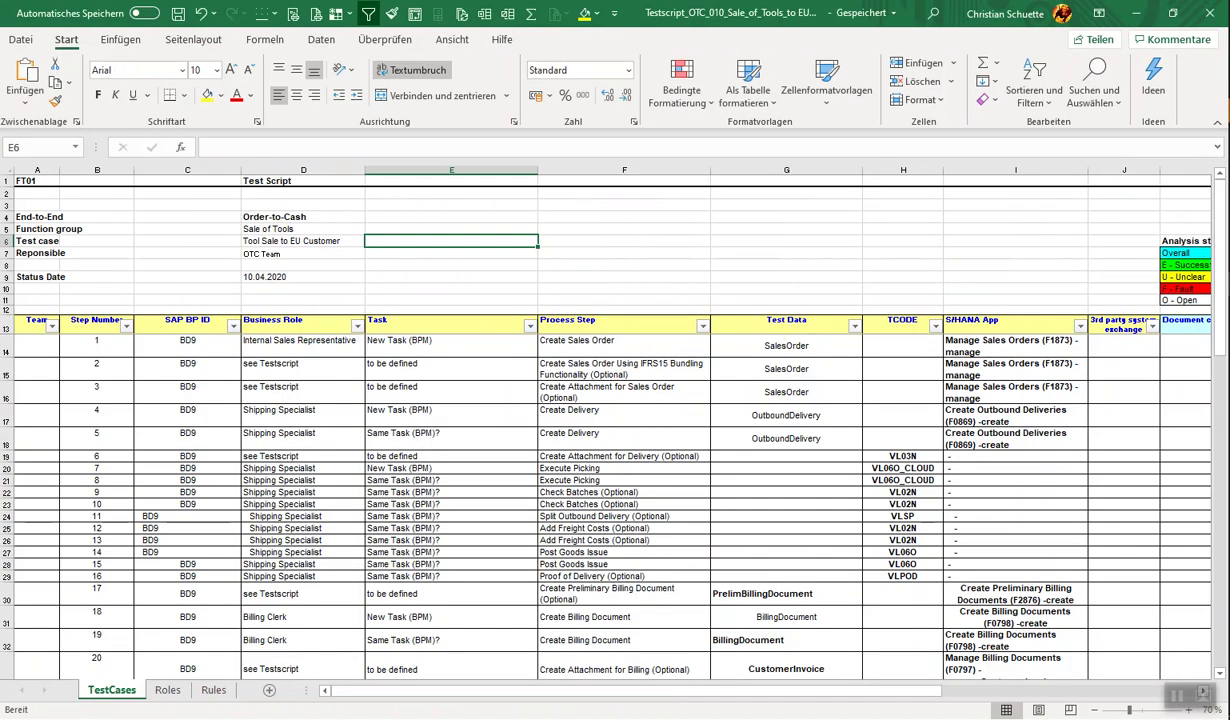
pyautogui.press('F2')
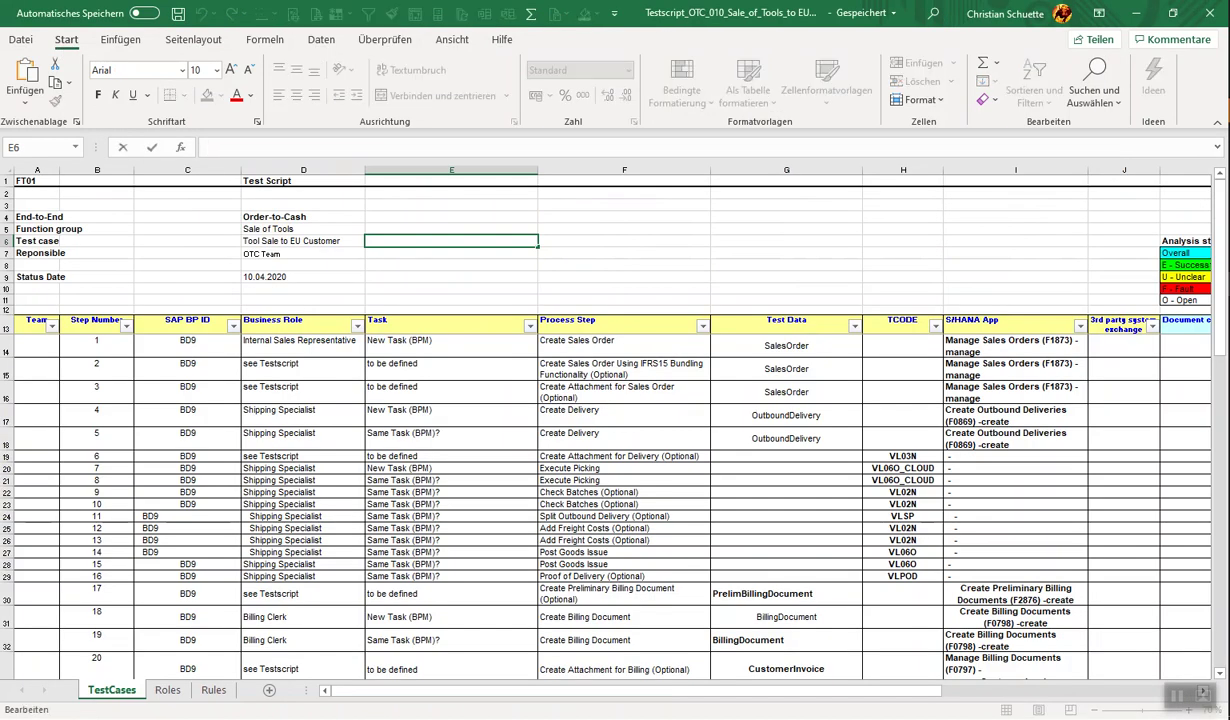
pyautogui.hotkey('ctrl', 'v')
pyautogui.press('Return')
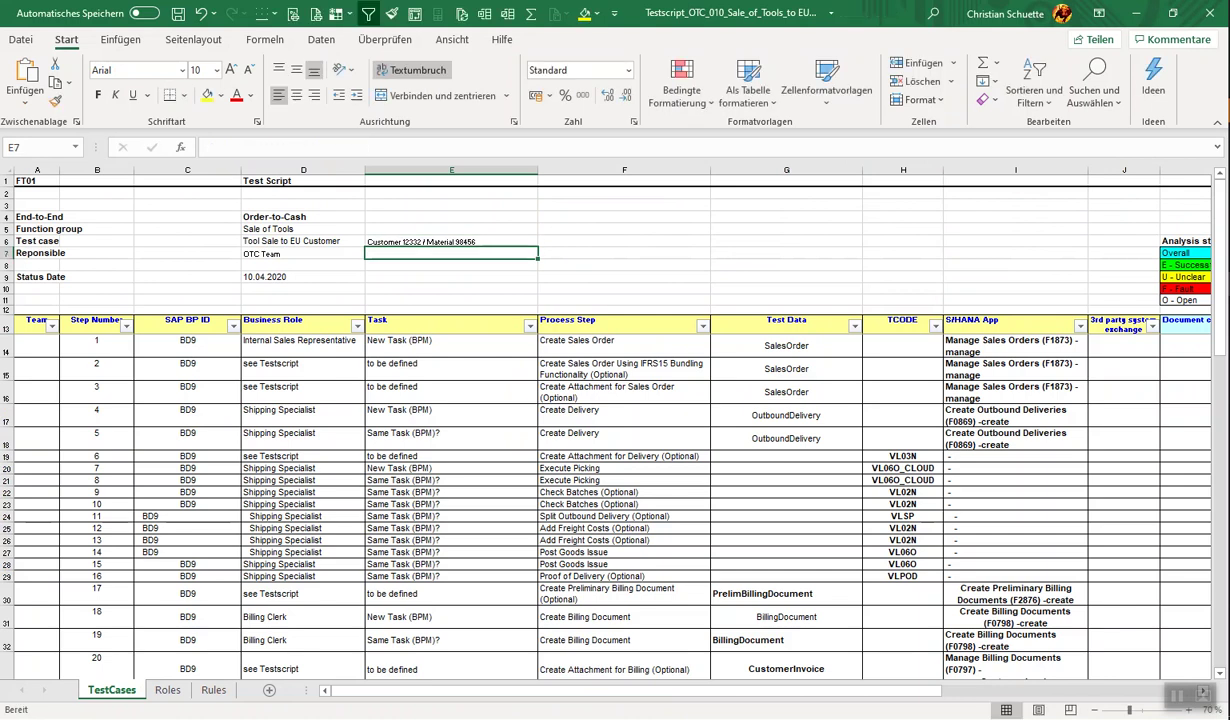
pyautogui.scroll(-4, 600, 490)
# Select the row headers of the J44 Material Requirements Planning steps 29 to 45.
pyautogui.scroll(4, 600, 490)
pyautogui.scroll(-6, 600, 500)
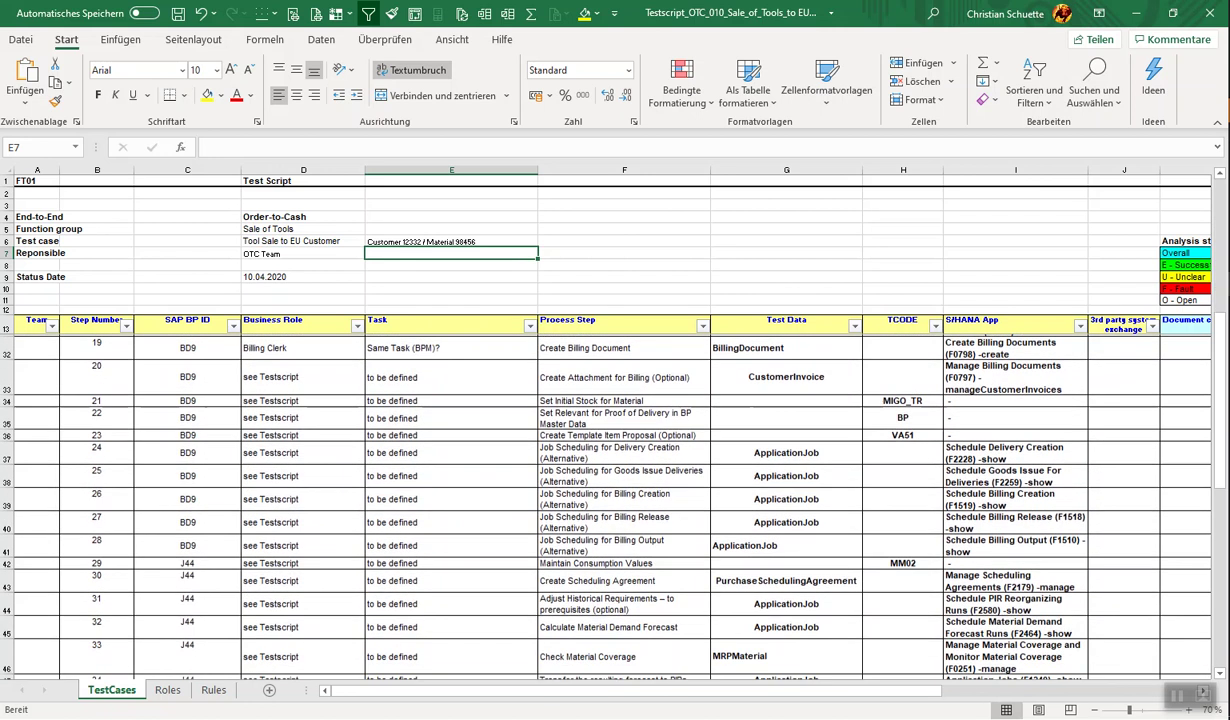
pyautogui.click(624, 473)
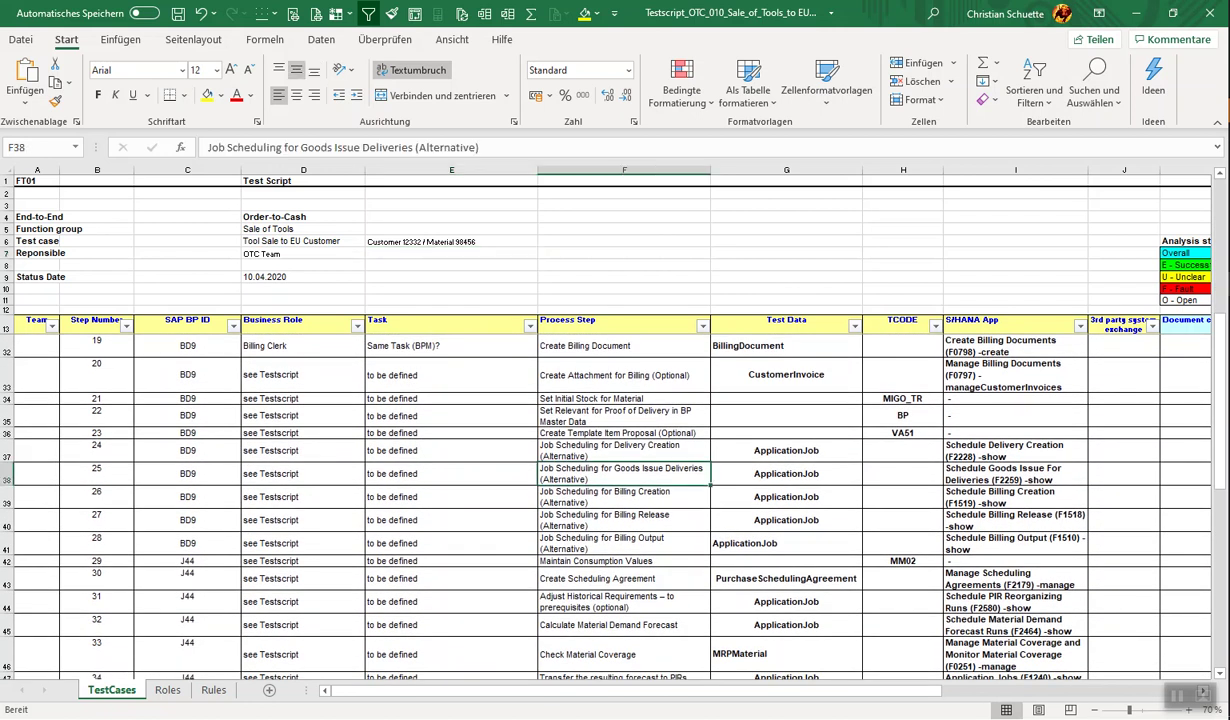
pyautogui.scroll(6, 600, 500)
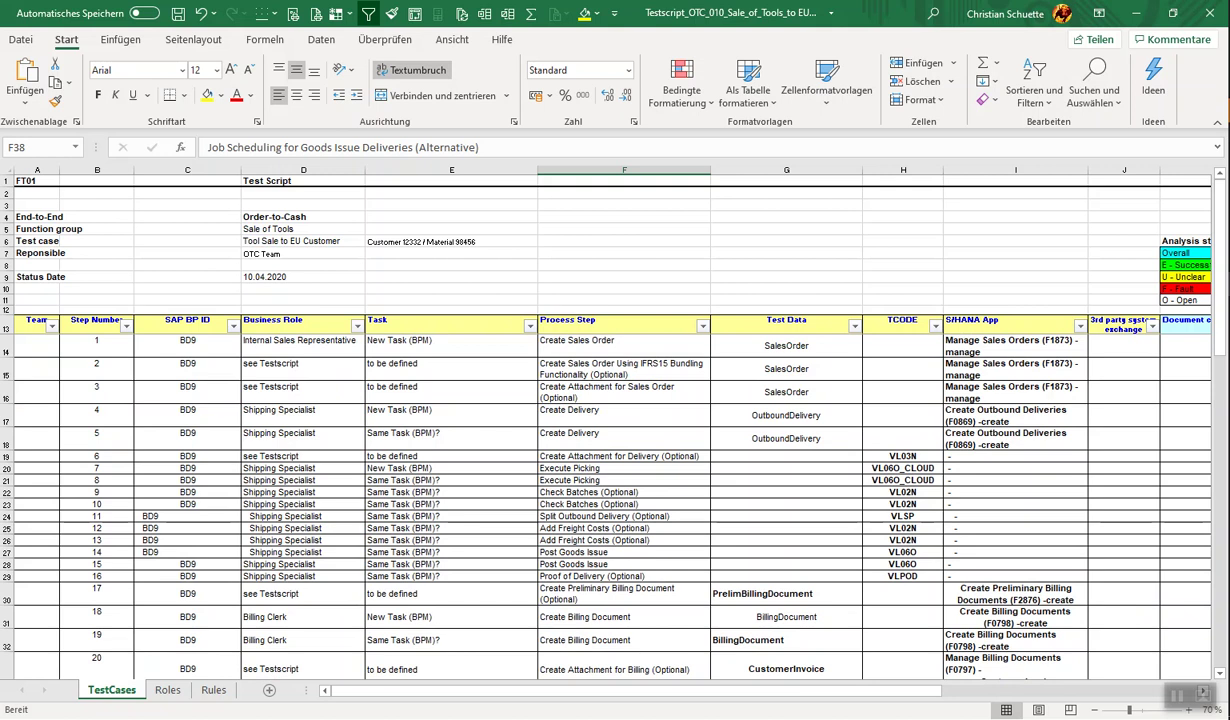
pyautogui.scroll(-5, 7, 400)
pyautogui.scroll(-5, 589, 495)
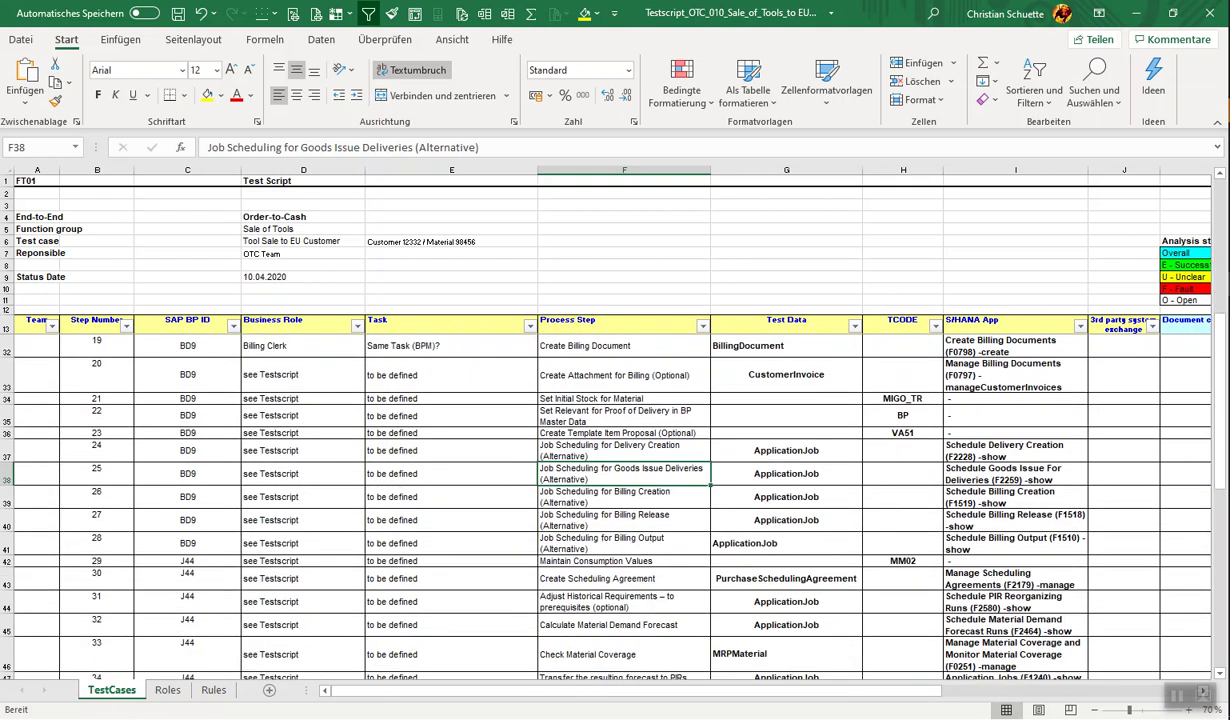
pyautogui.scroll(-1, 589, 495)
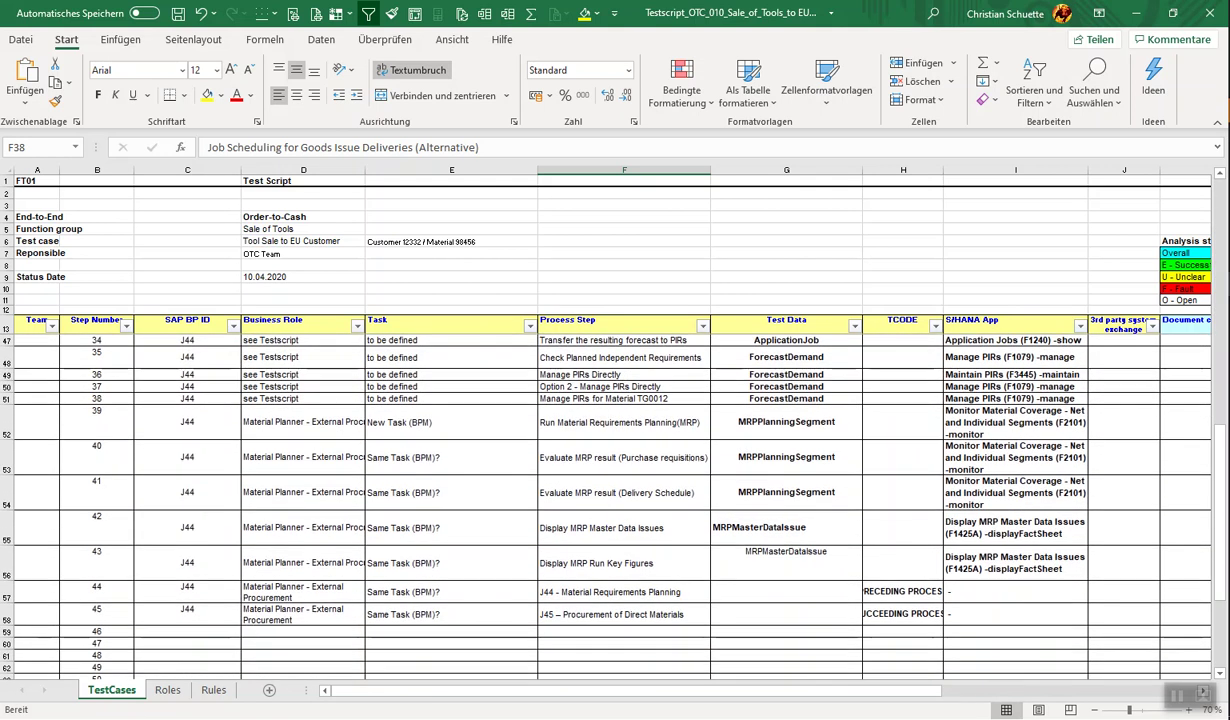
pyautogui.scroll(2, 589, 495)
pyautogui.scroll(3, 589, 495)
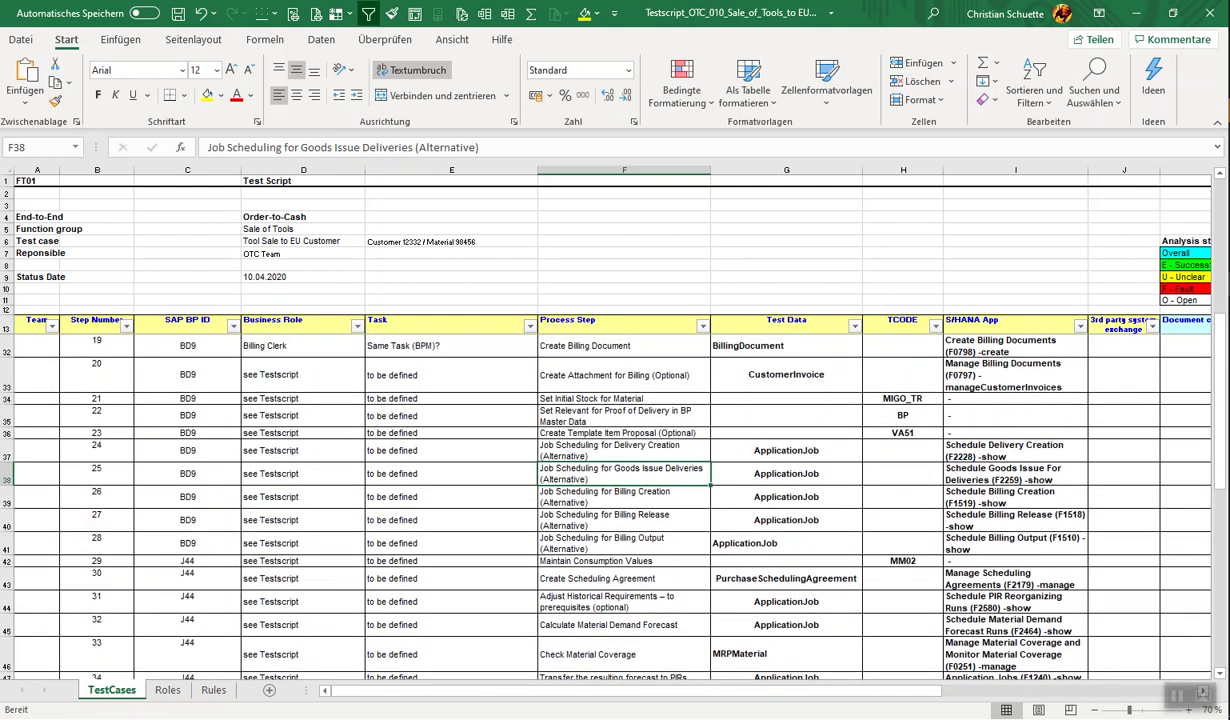
pyautogui.scroll(2, 589, 495)
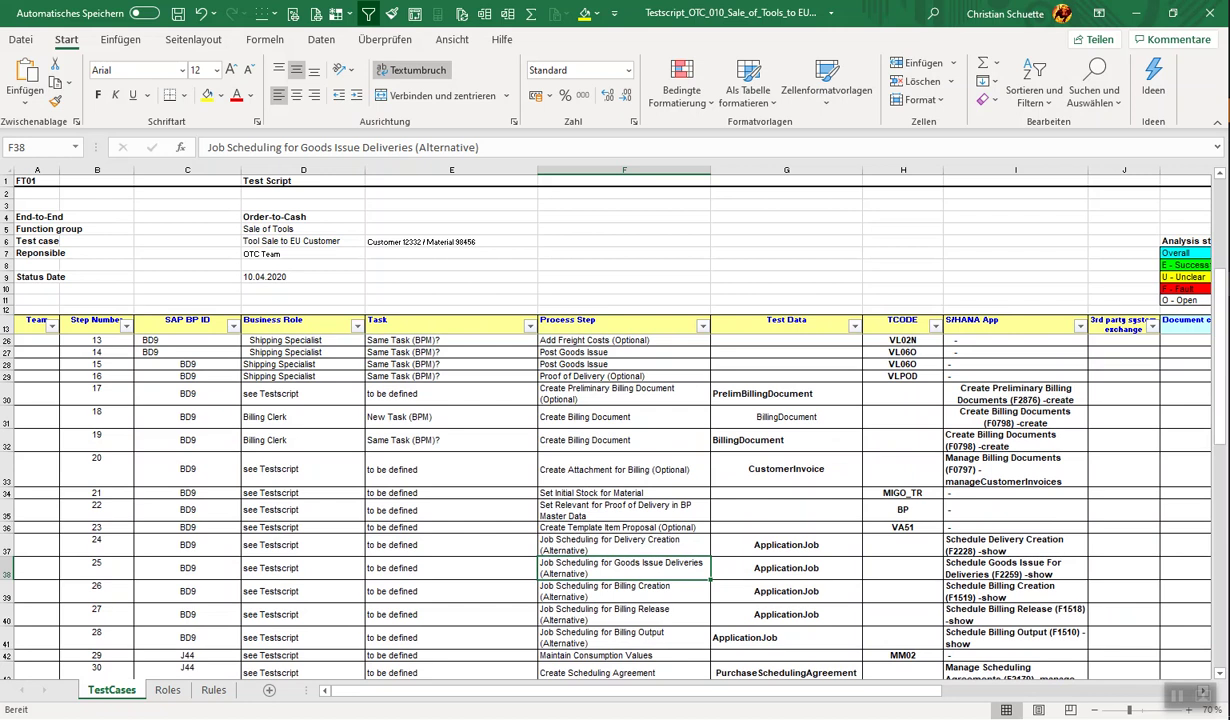
pyautogui.scroll(1, 589, 495)
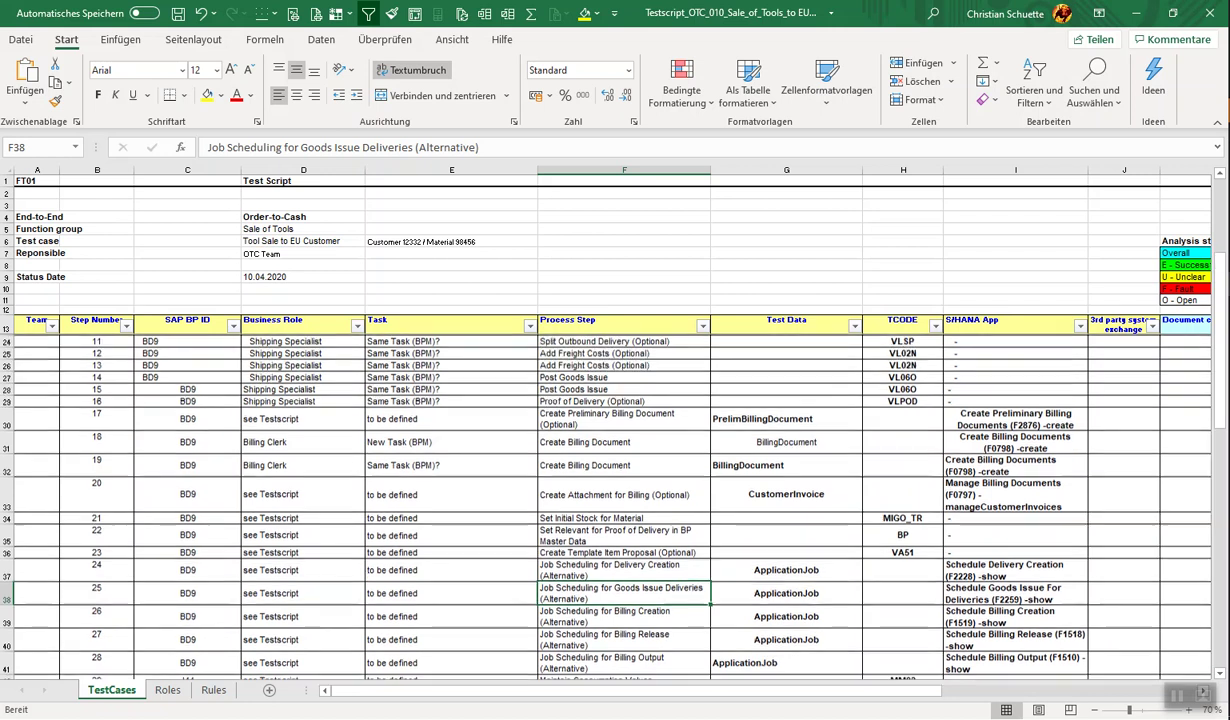
pyautogui.scroll(1, 589, 495)
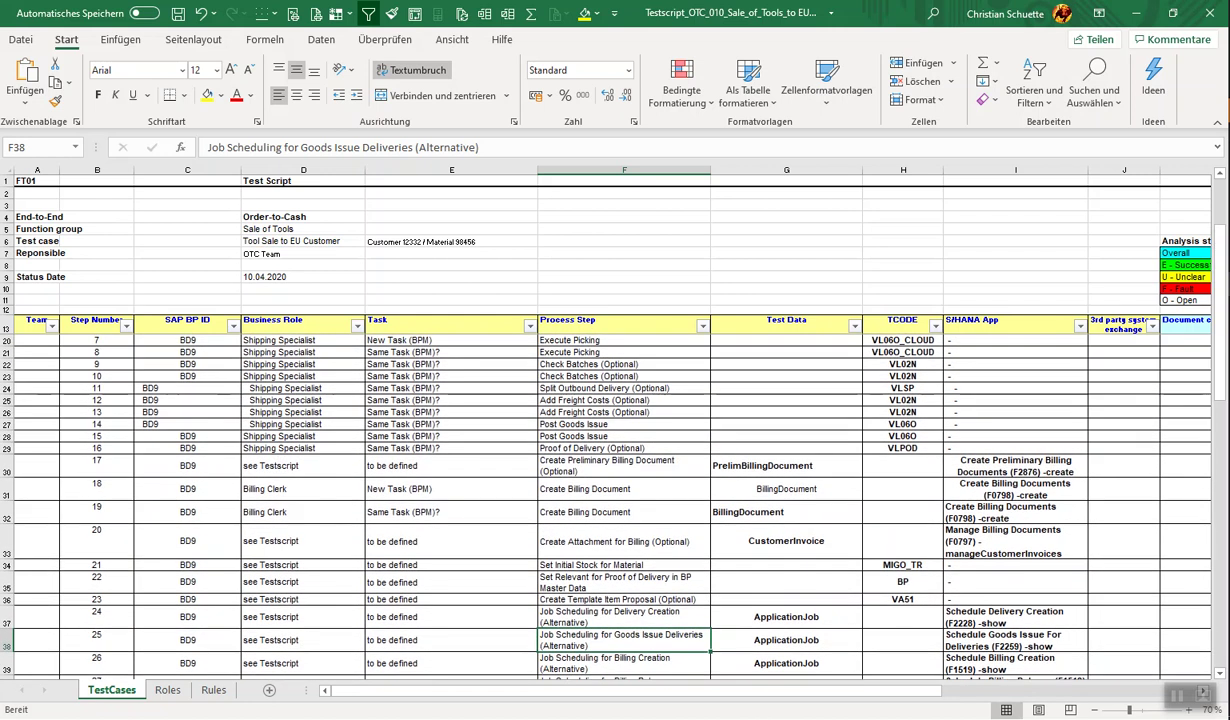
pyautogui.scroll(2, 589, 495)
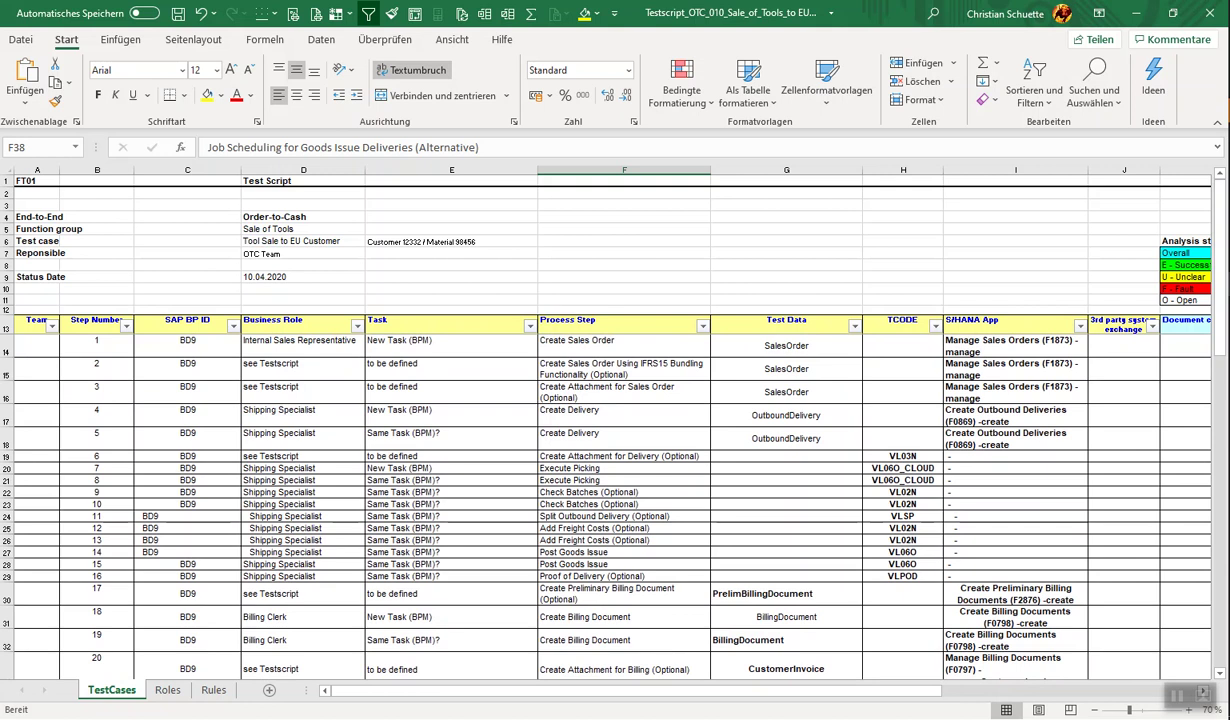
pyautogui.scroll(-5, 600, 500)
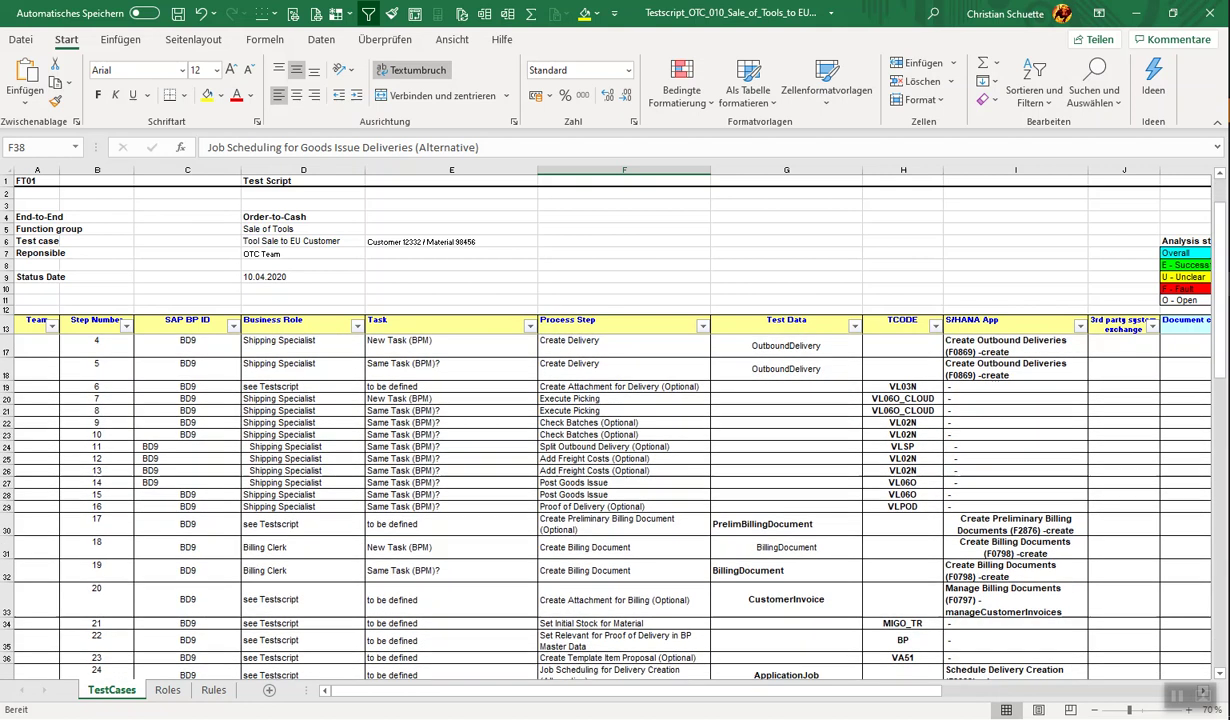
pyautogui.scroll(-3, 600, 500)
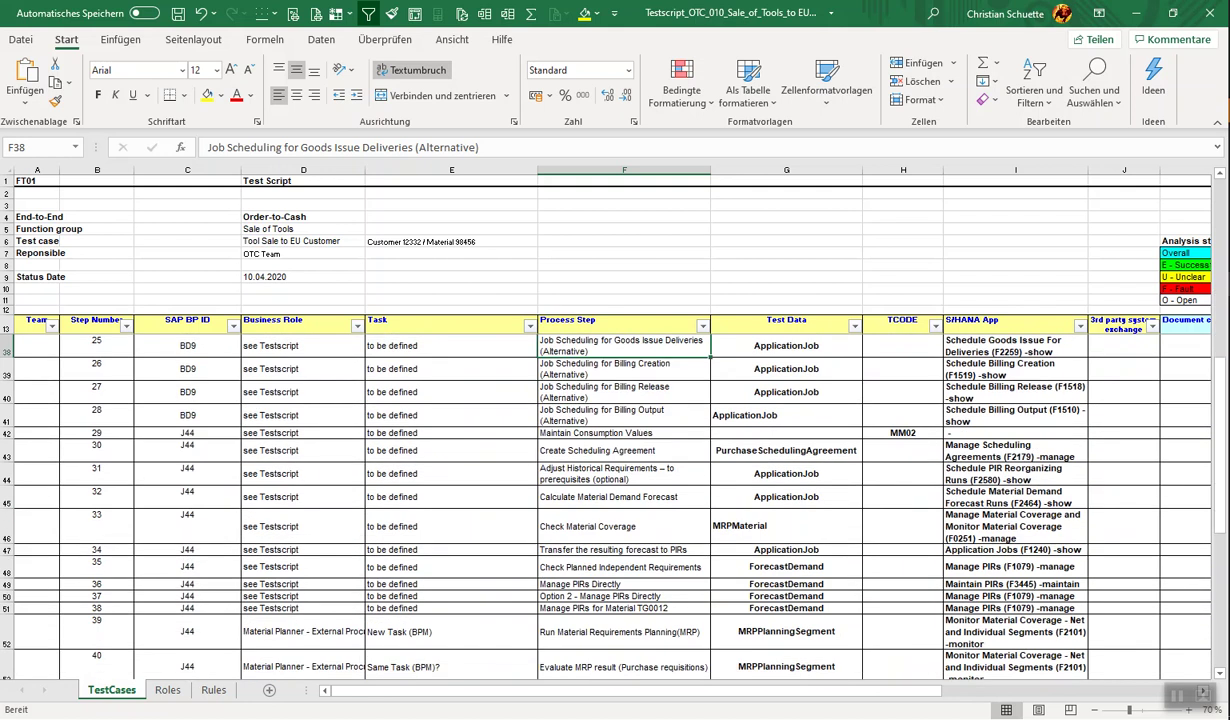
pyautogui.moveTo(6, 433); pyautogui.dragTo(6, 510)
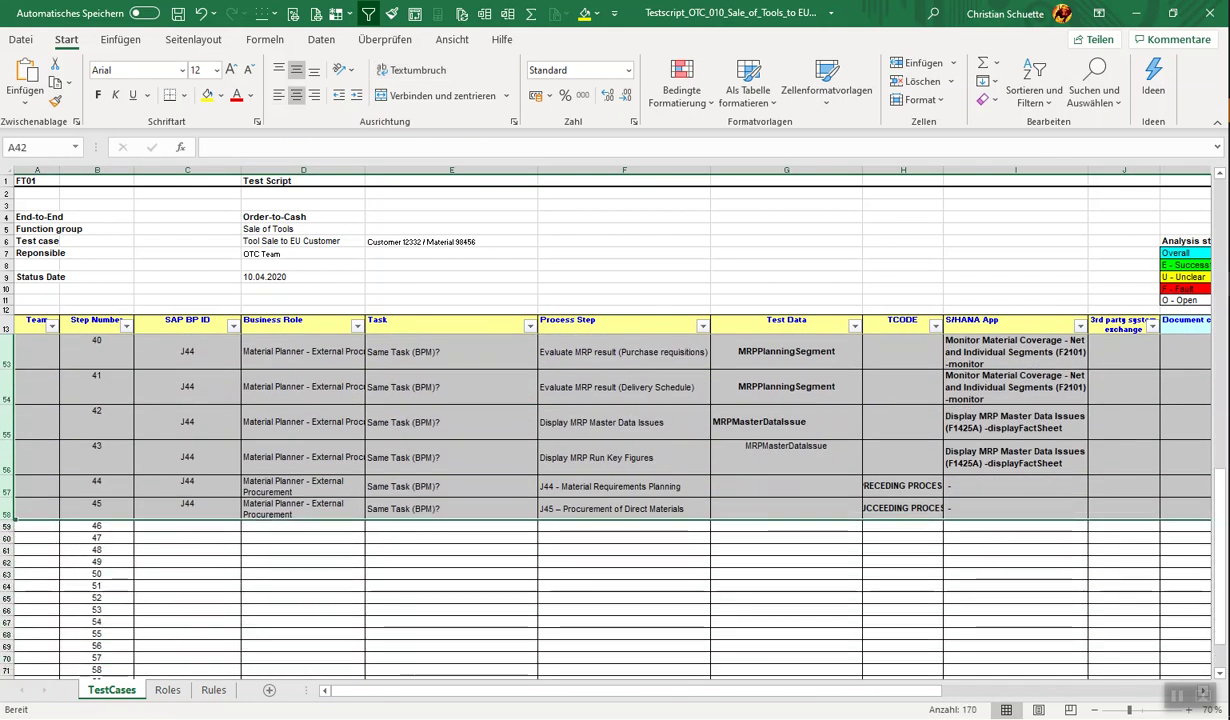
# Cut the J44 rows and insert them above row 17, directly after BD9 step 3.
pyautogui.rightClick(8, 410)
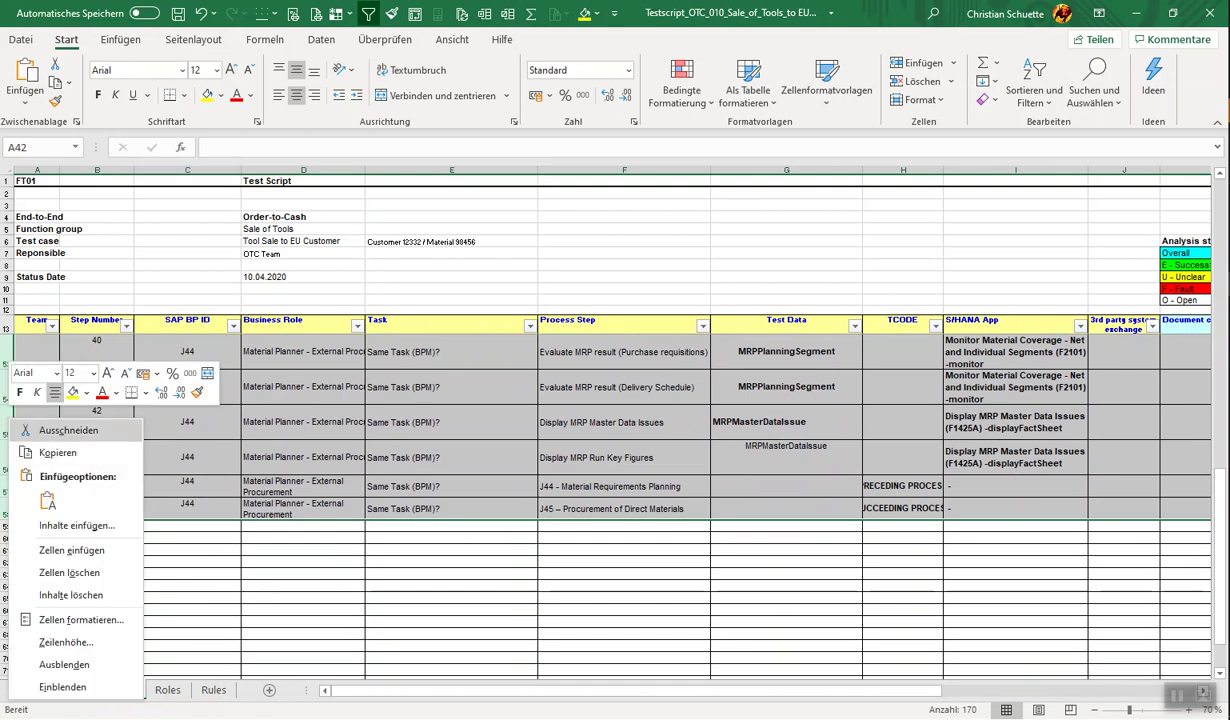
pyautogui.click(68, 430)
pyautogui.scroll(6, 68, 430)
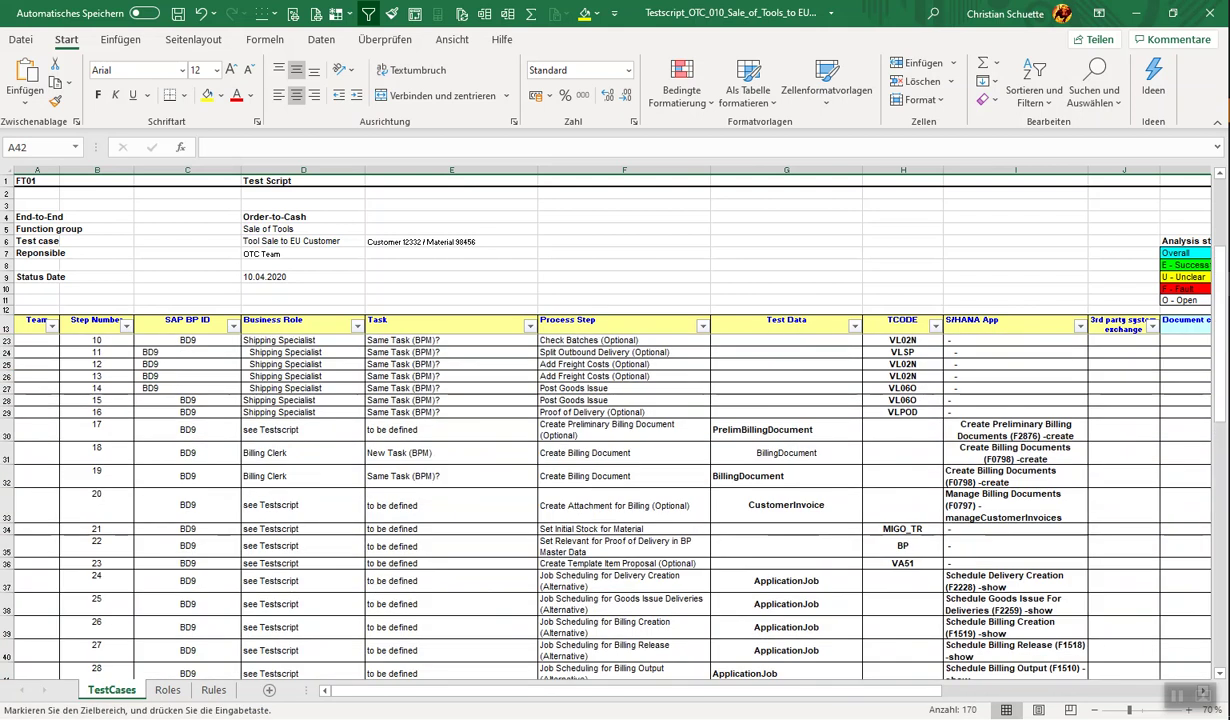
pyautogui.scroll(3, 600, 500)
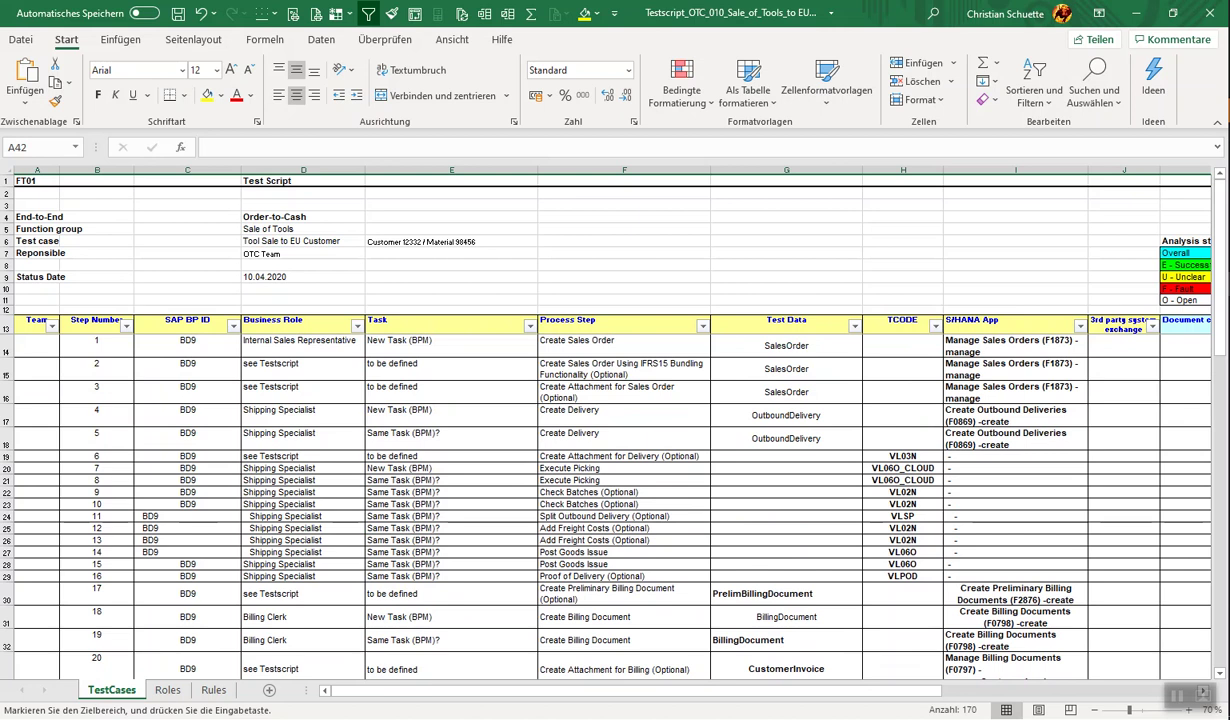
pyautogui.rightClick(7, 418)
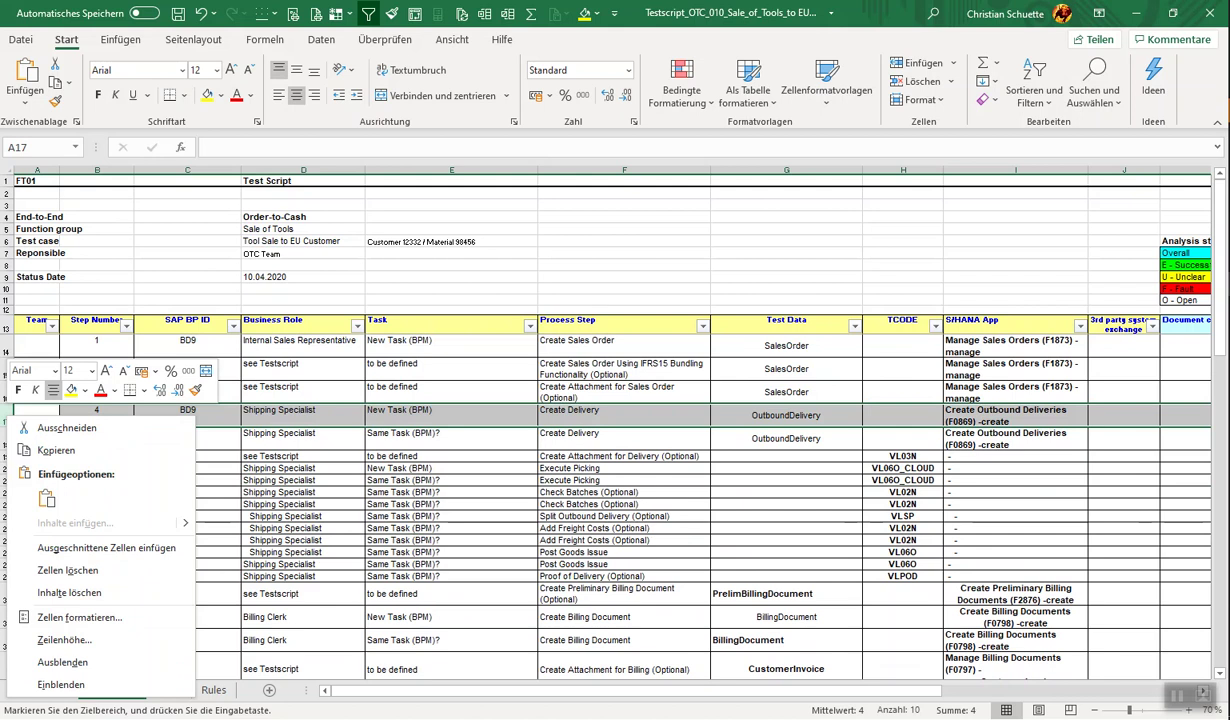
pyautogui.click(100, 547)
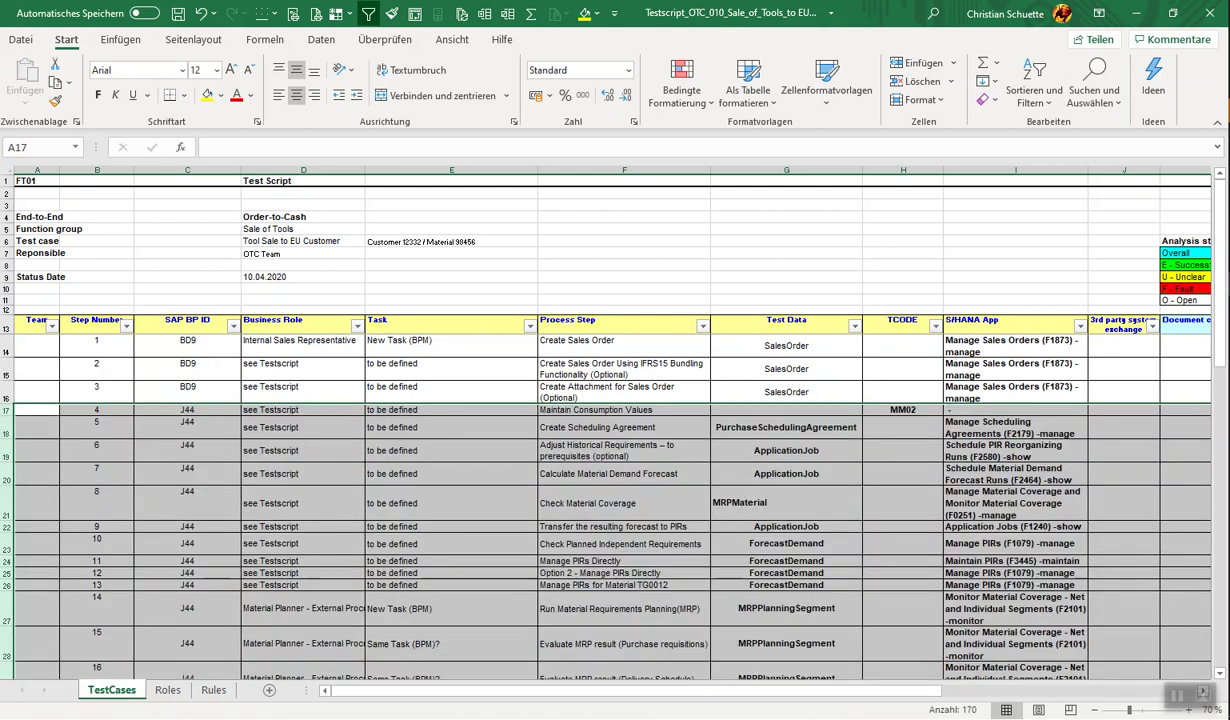
pyautogui.scroll(-6, 600, 500)
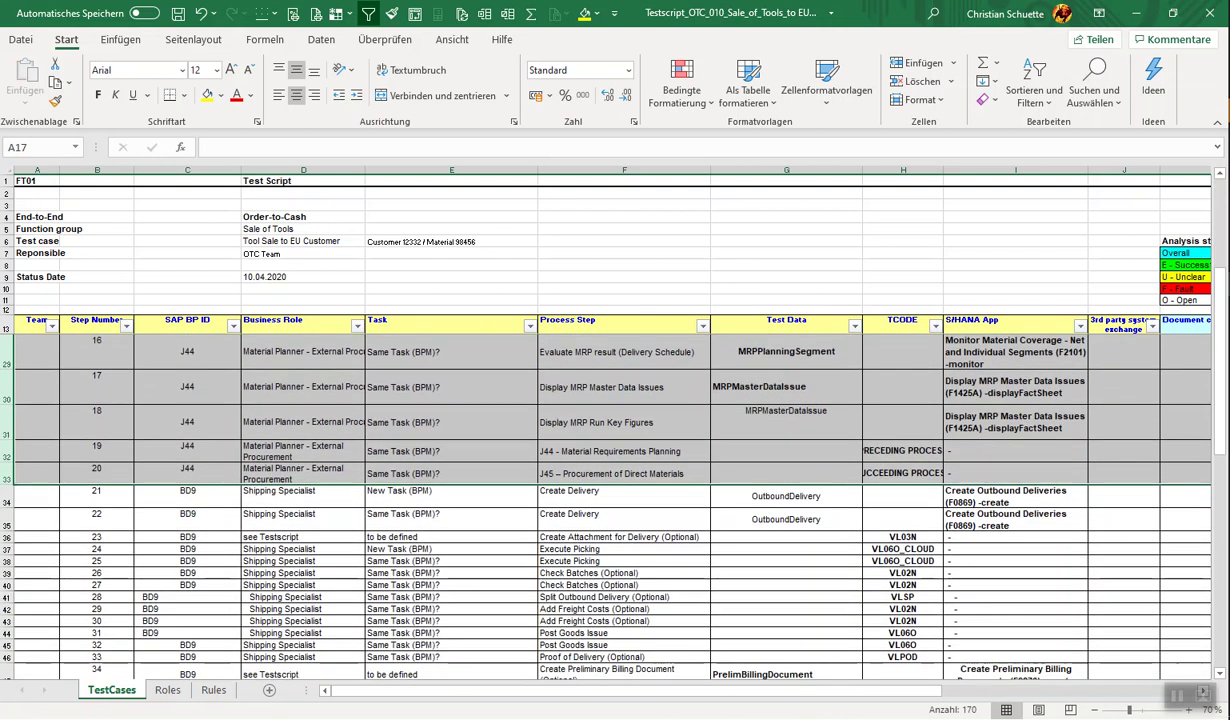
pyautogui.scroll(3, 600, 500)
pyautogui.scroll(-2, 600, 500)
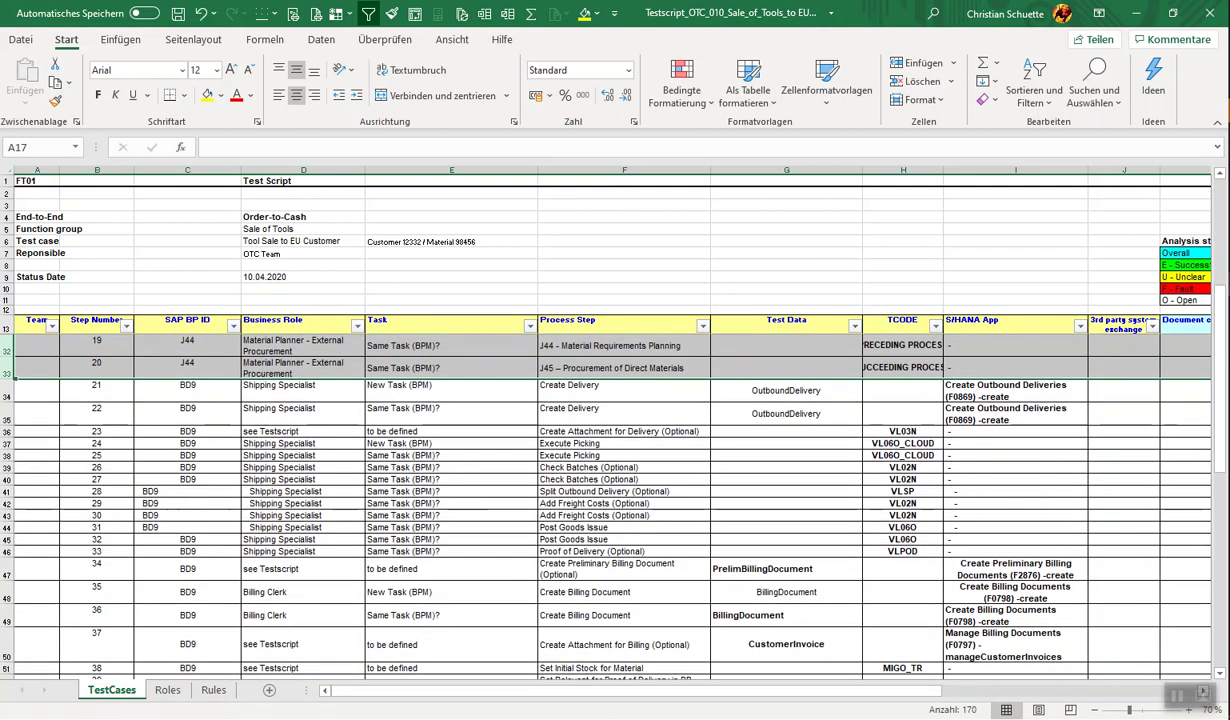
pyautogui.scroll(6, 600, 500)
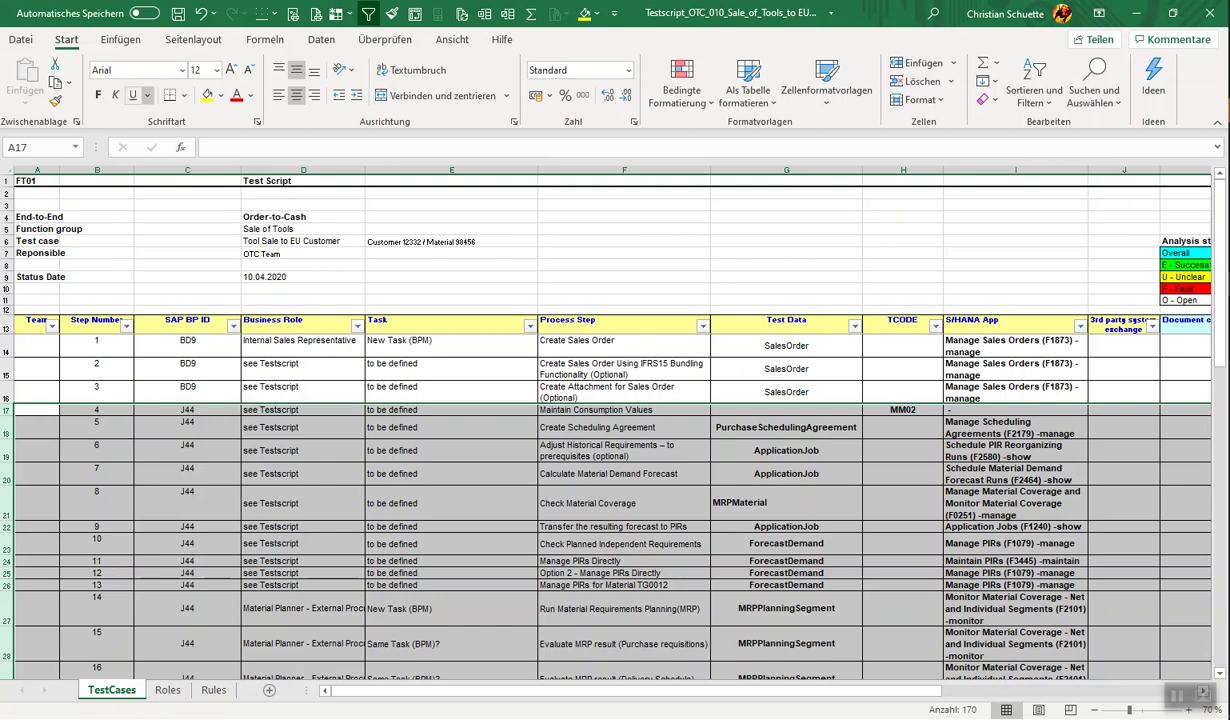
# Save the workbook with Ctrl+S and review that steps run continuously from 1 to 45.
pyautogui.click(451, 427)
pyautogui.hotkey('ctrl', 's')
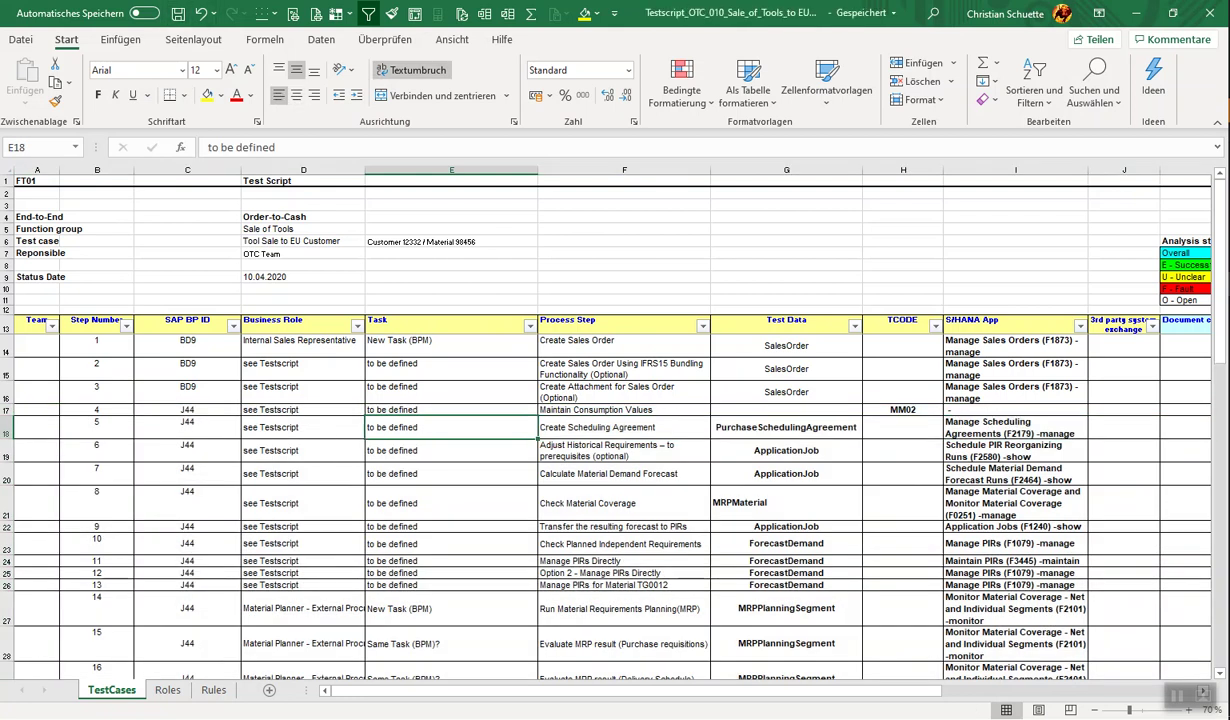
pyautogui.scroll(-8, 600, 500)
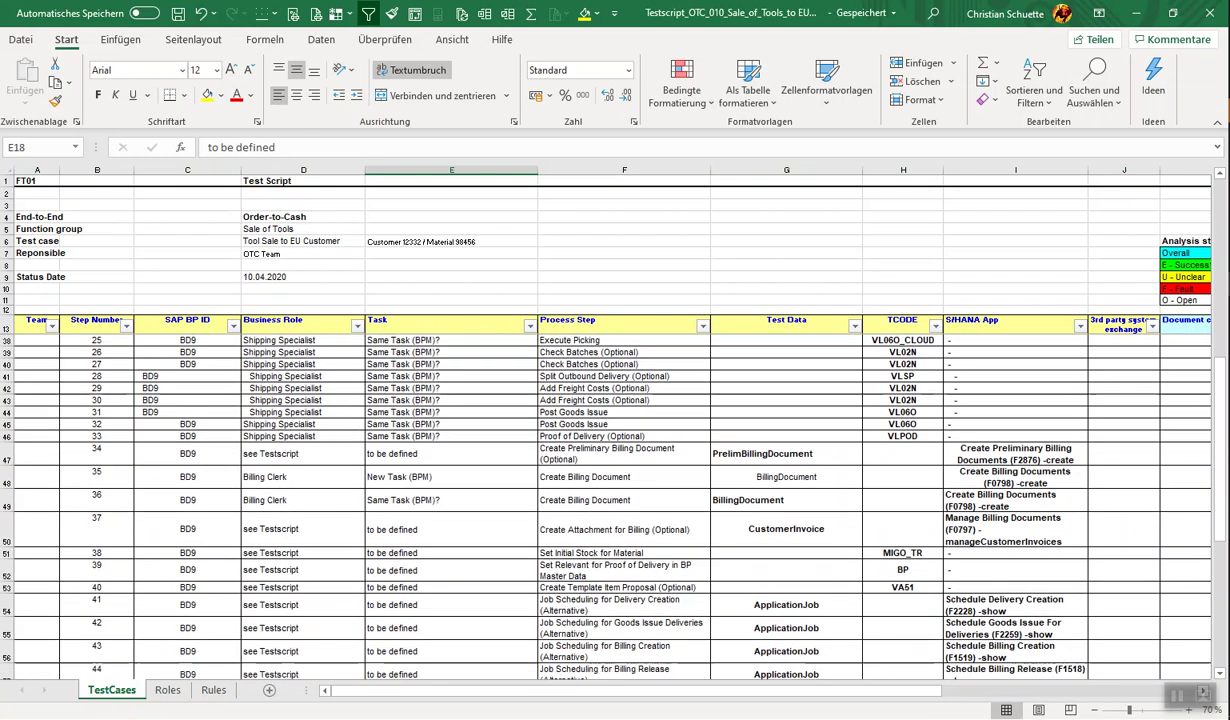
pyautogui.scroll(-4, 600, 500)
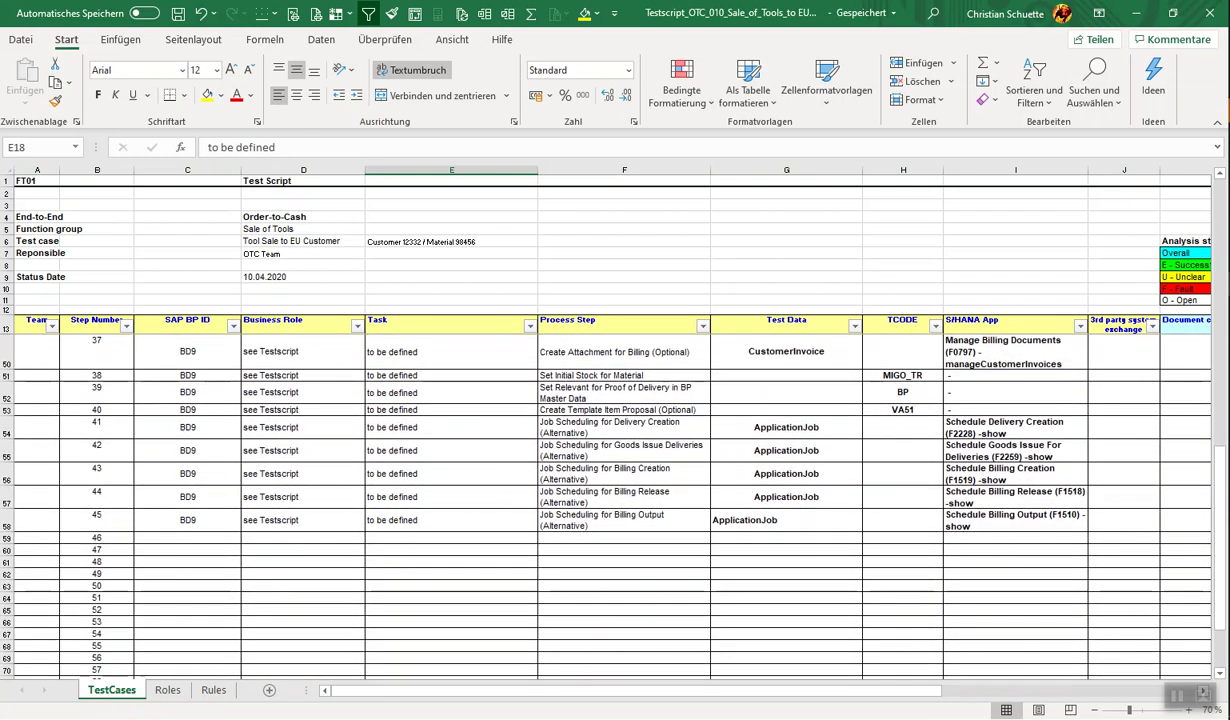
pyautogui.scroll(9, 600, 490)
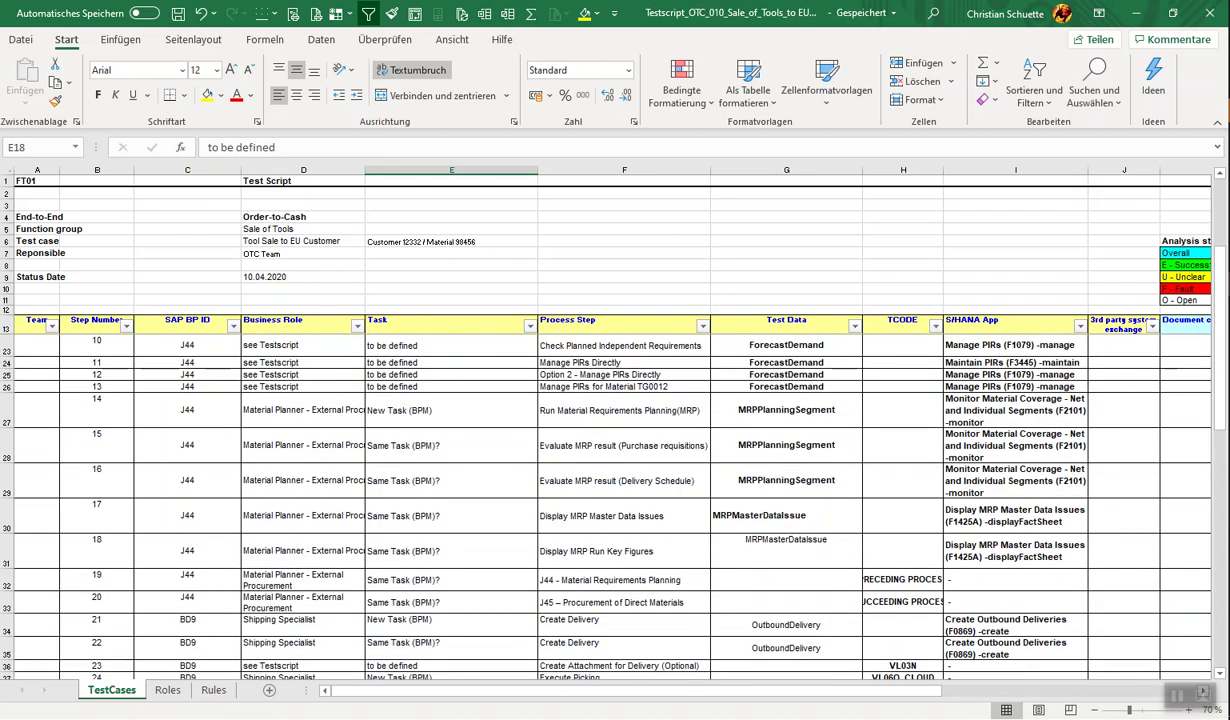
pyautogui.scroll(2, 600, 490)
pyautogui.scroll(1, 600, 490)
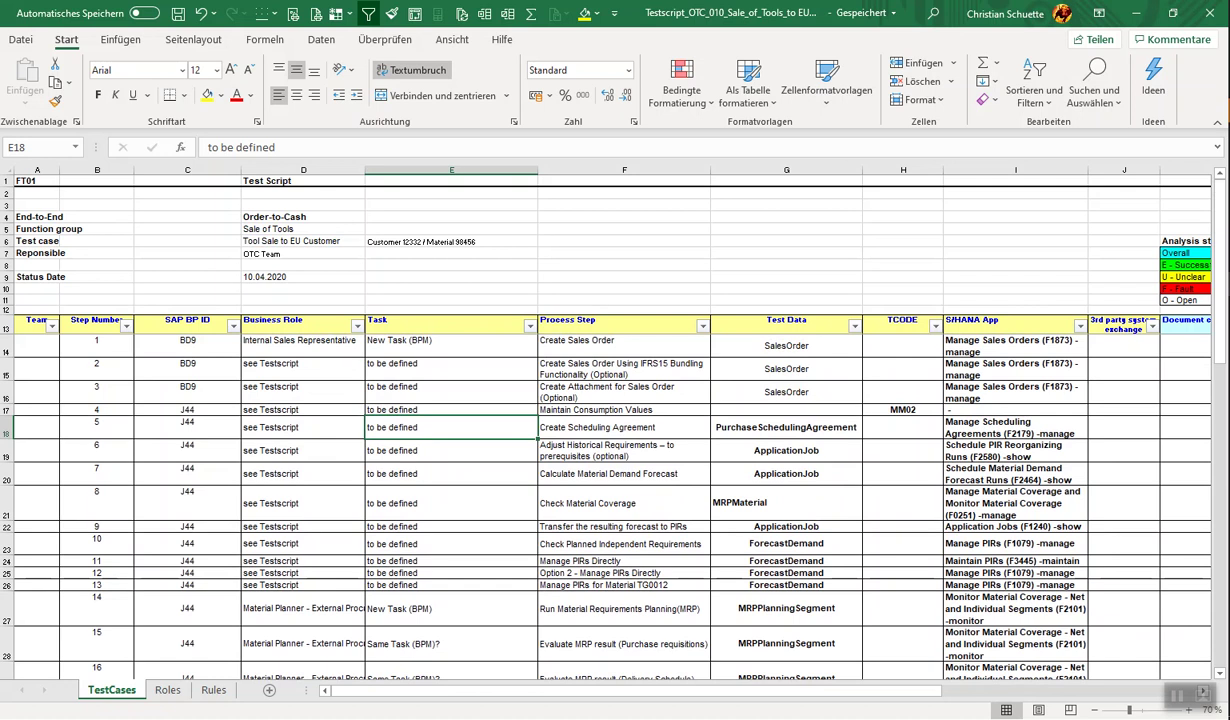
pyautogui.scroll(-2, 615, 500)
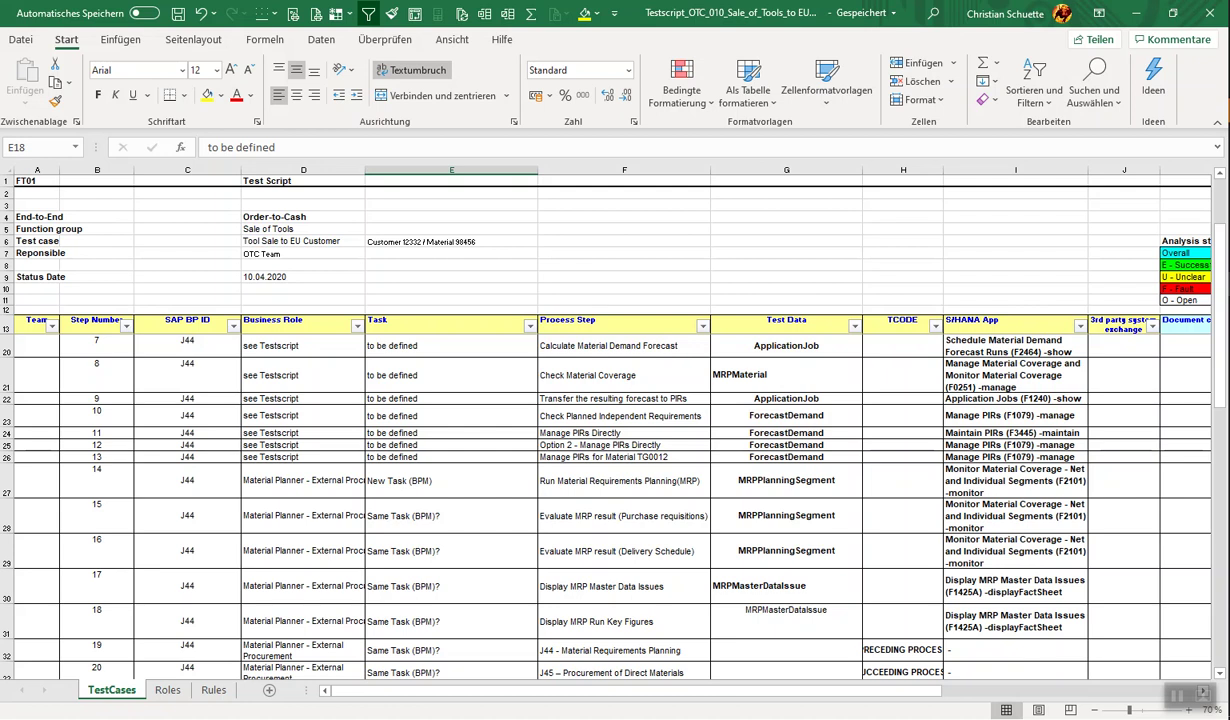
pyautogui.scroll(-7, 600, 500)
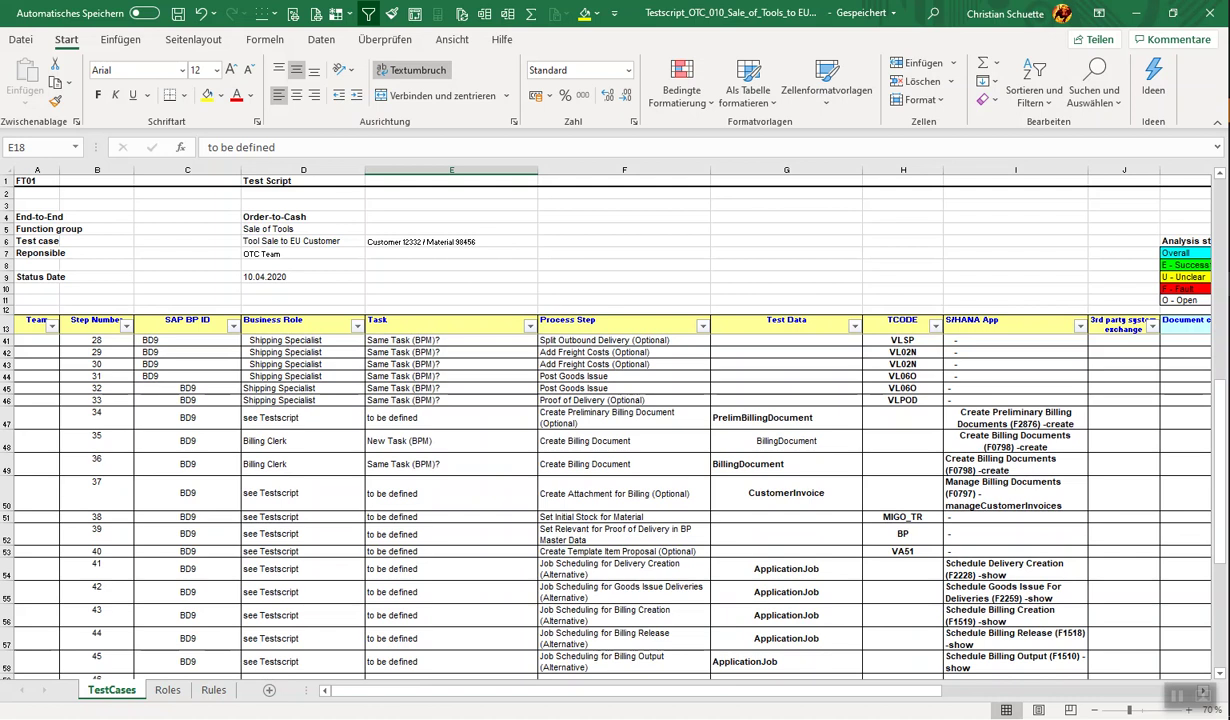
# Select the VL02N–VLPOD transaction codes and billing app cells, then scroll back toward step 1.
pyautogui.click(903, 364)
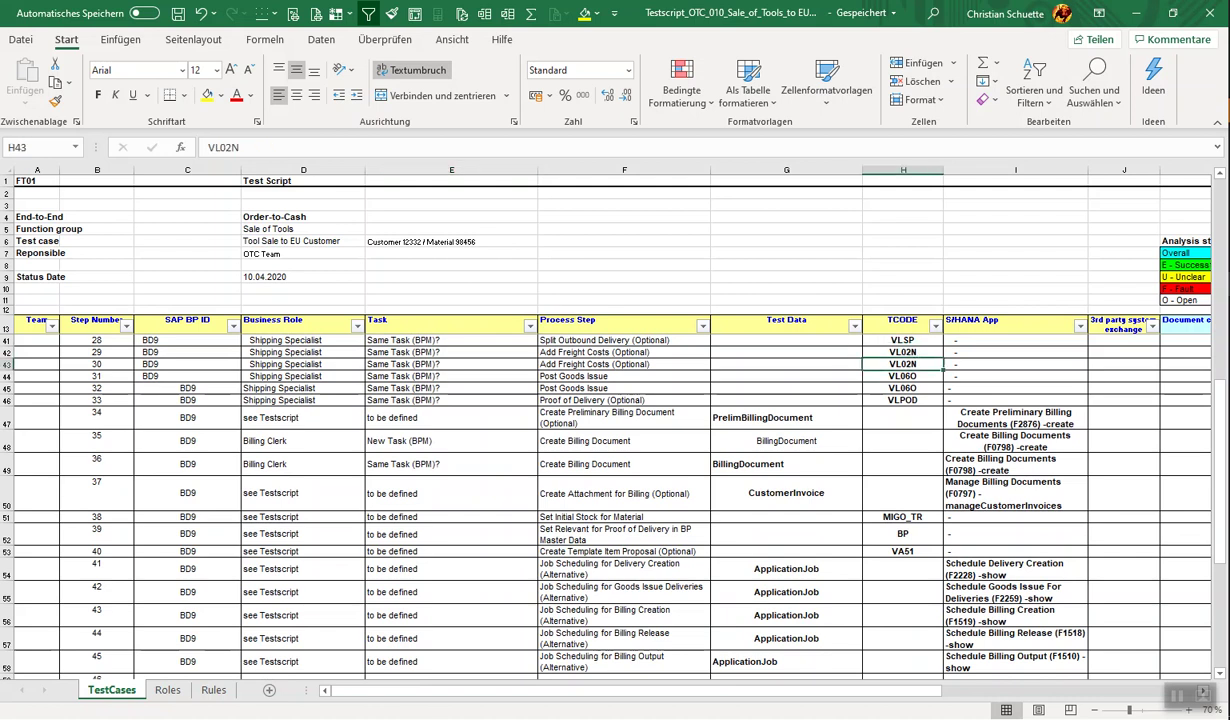
pyautogui.moveTo(903, 364); pyautogui.dragTo(903, 400)
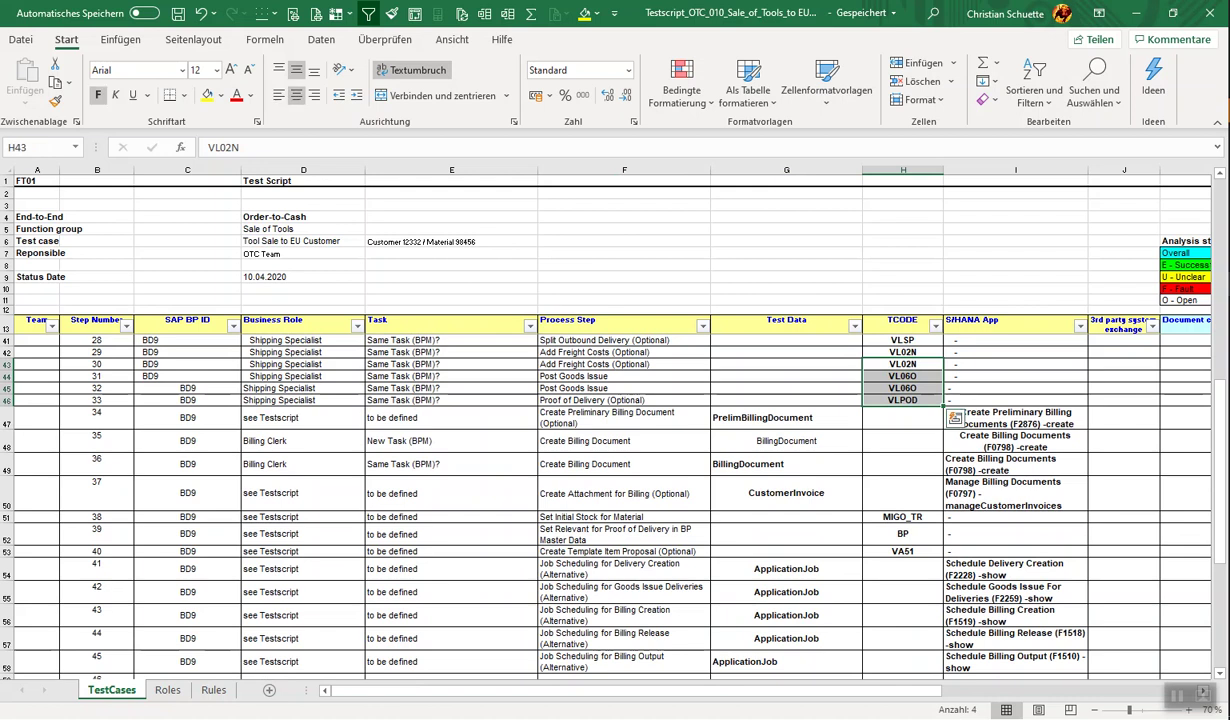
pyautogui.click(955, 418)
pyautogui.hotkey('shift', 'Down')
pyautogui.hotkey('shift', 'Down')
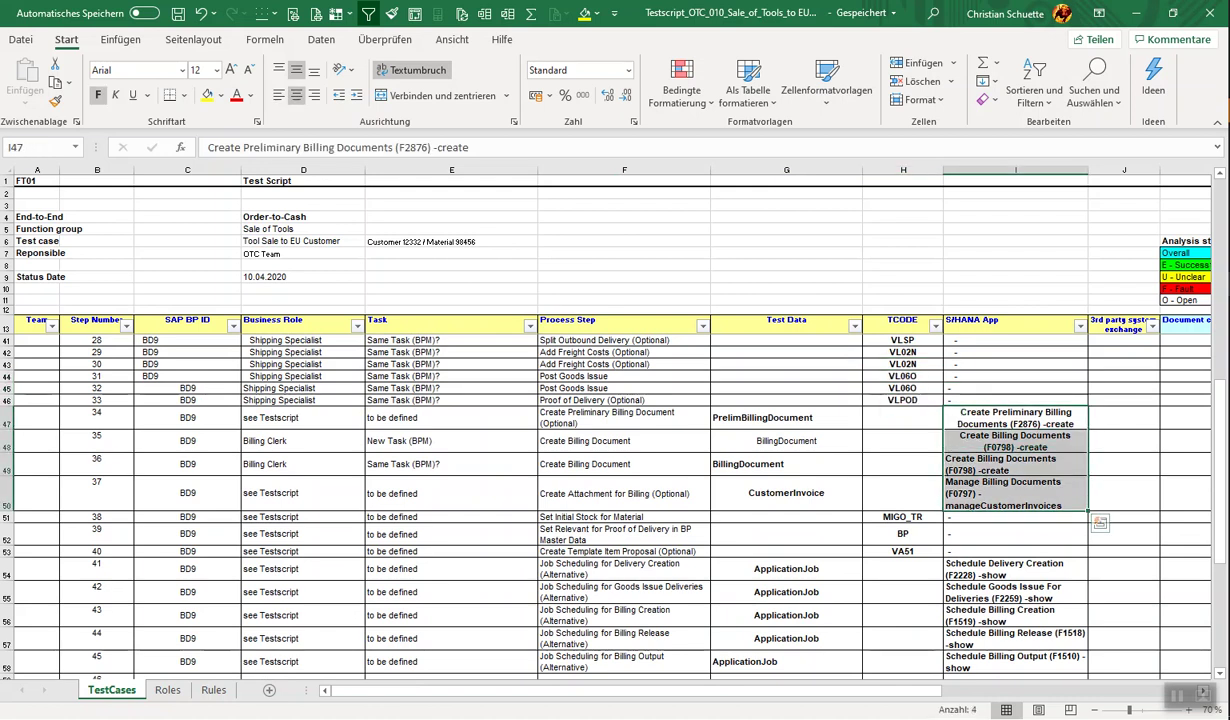
pyautogui.click(1015, 569)
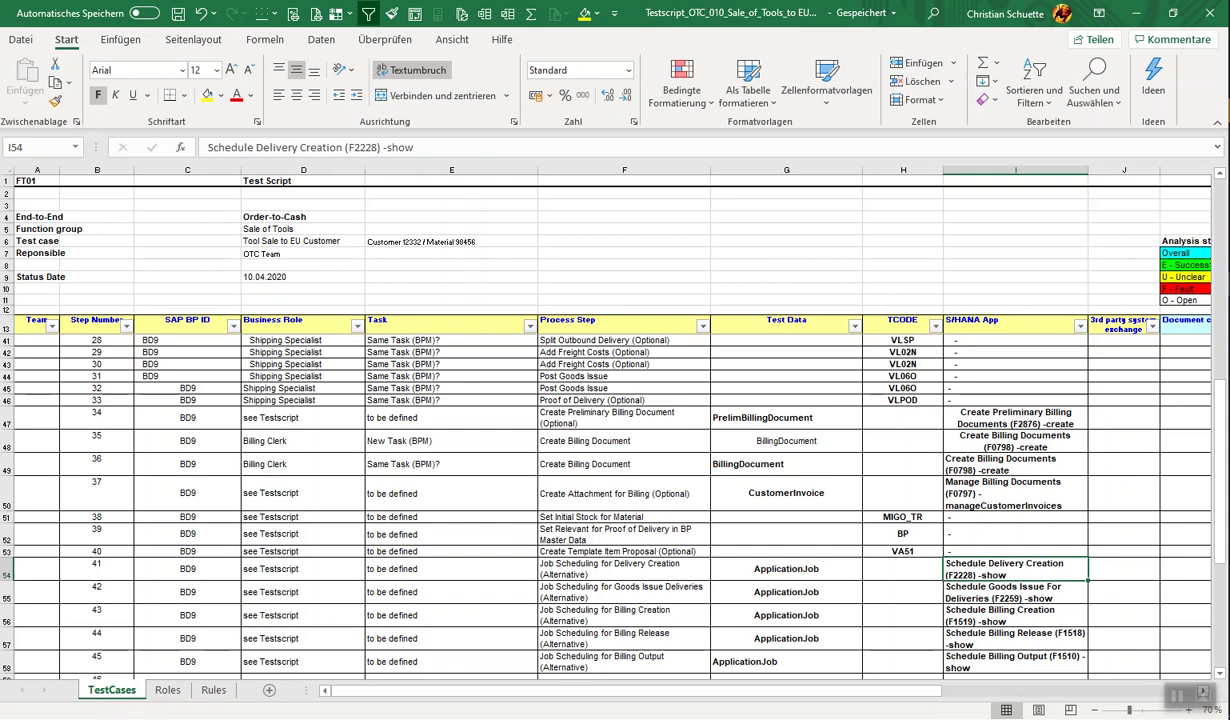
pyautogui.scroll(9, 600, 500)
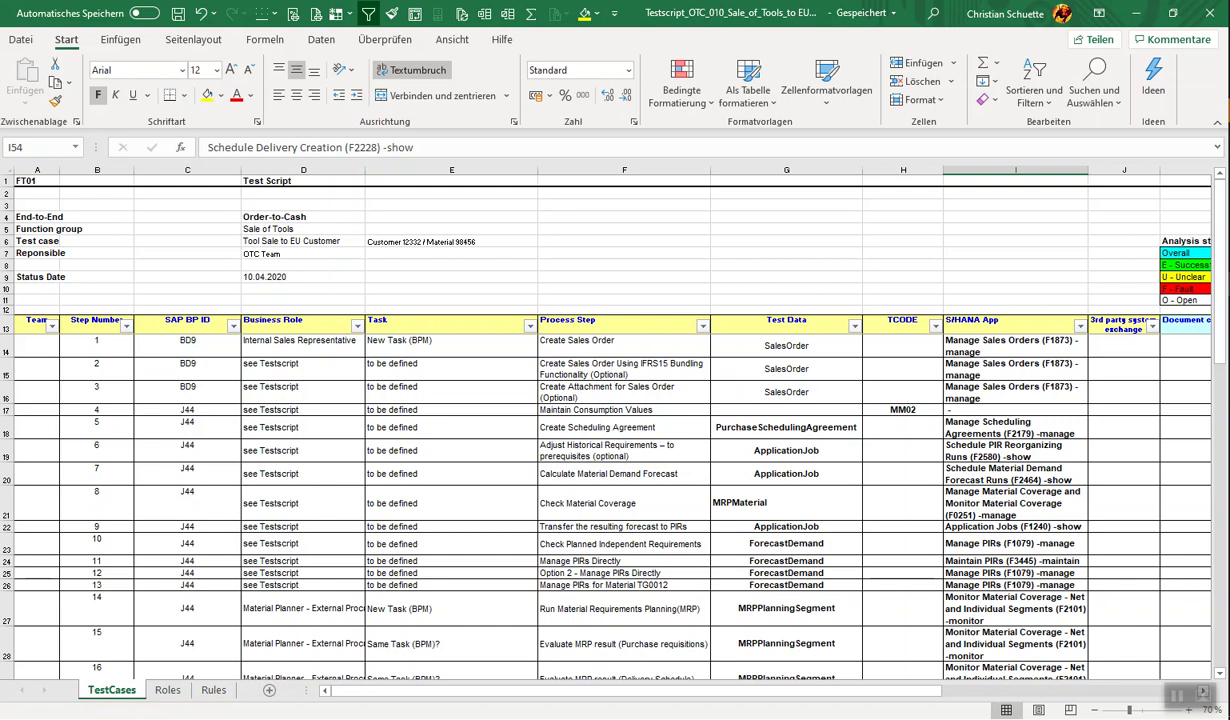
# Copy rows 14–15 and insert them as two new step rows at the top.
pyautogui.moveTo(6, 347); pyautogui.dragTo(6, 377)
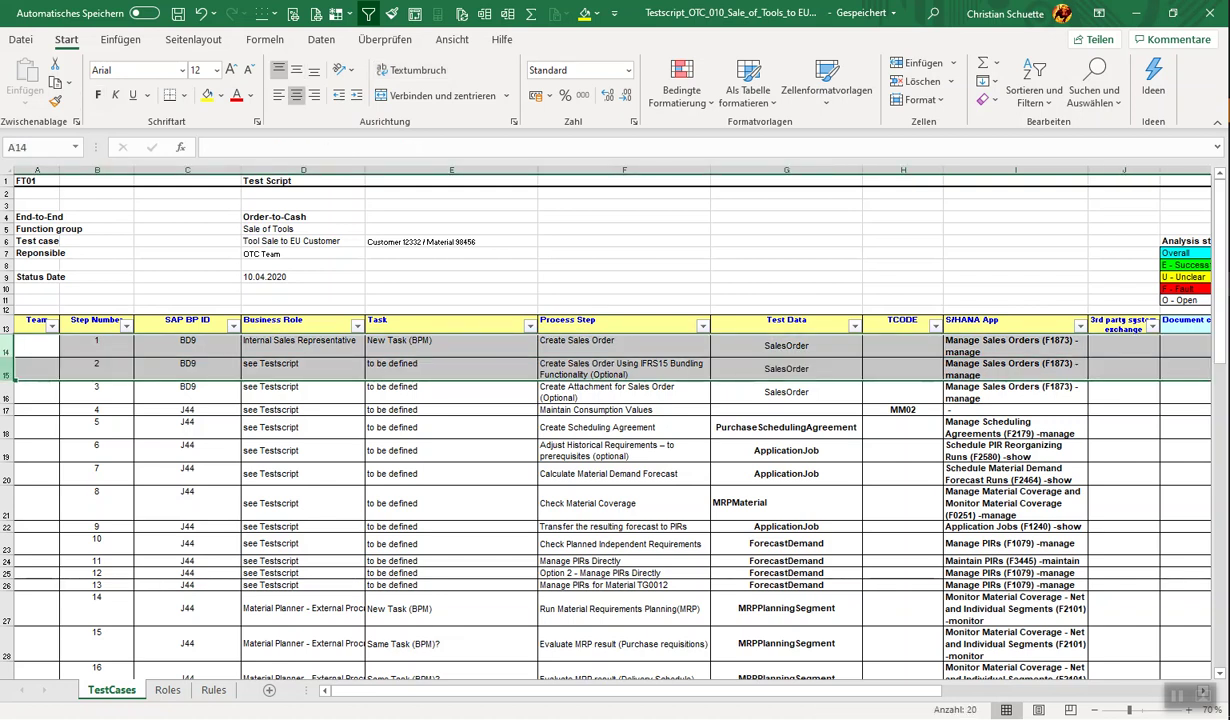
pyautogui.hotkey('ctrl', 'c')
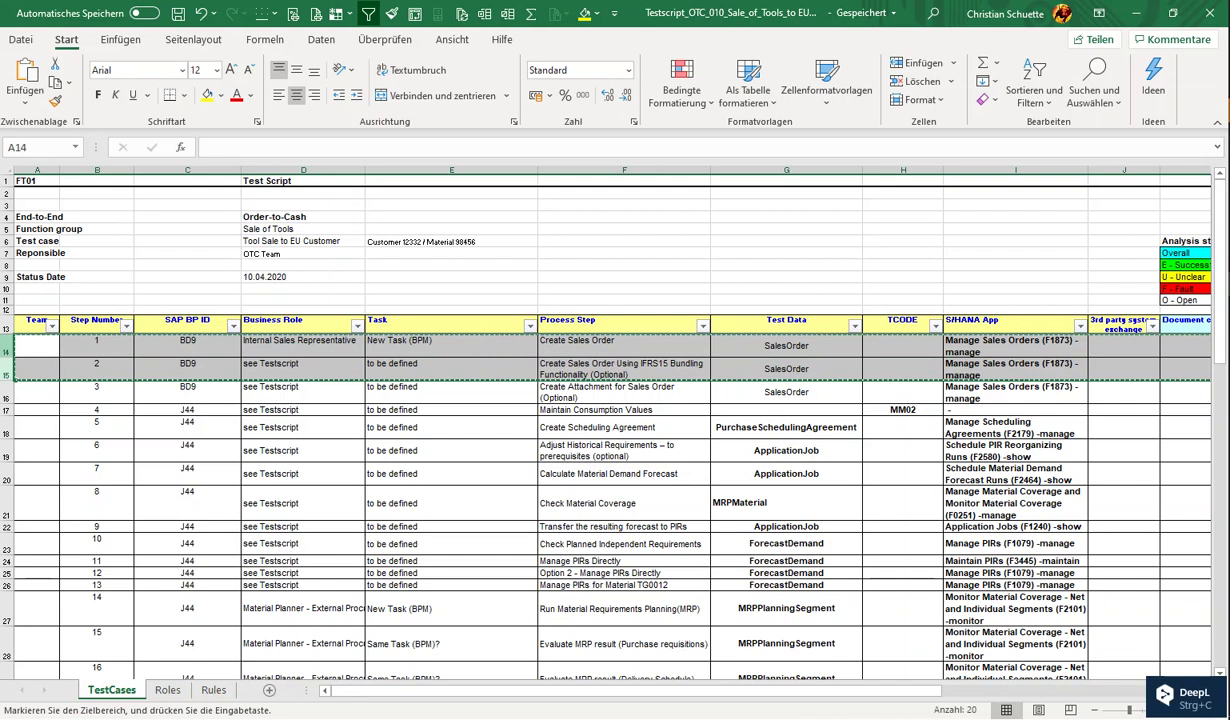
pyautogui.rightClick(13, 342)
pyautogui.click(95, 476)
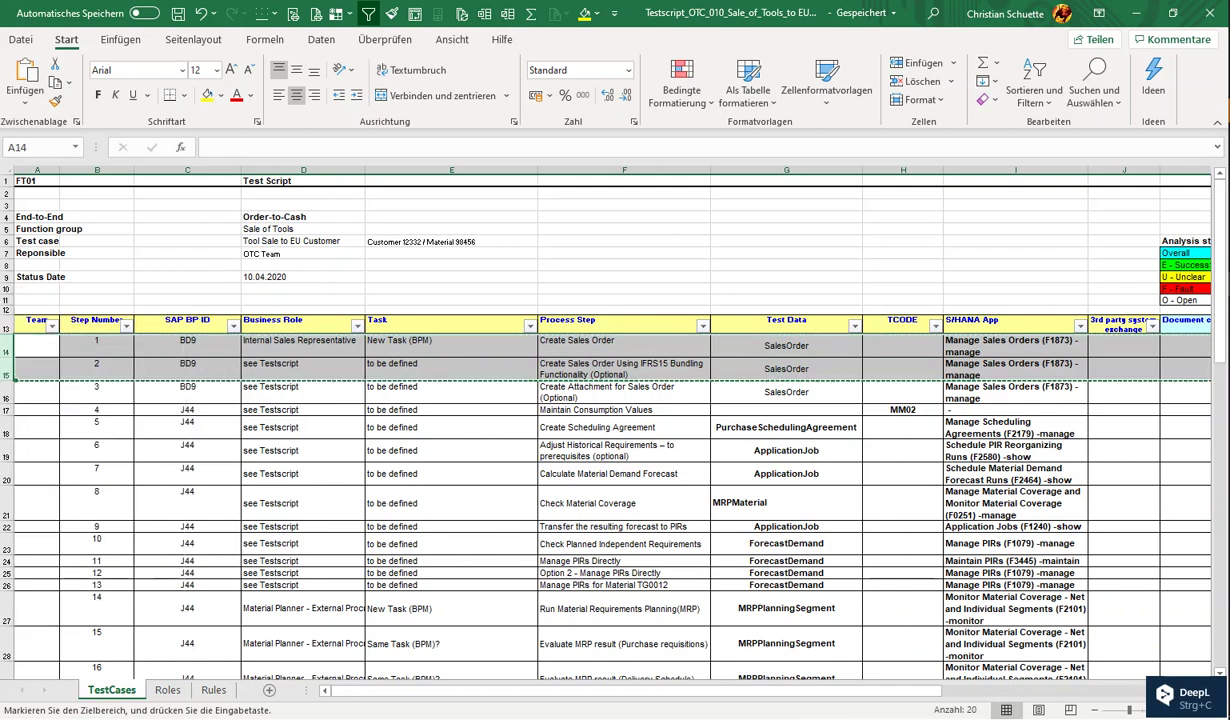
# Clear the SAP BP IDs of the two new steps in C14:C15.
pyautogui.click(187, 345)
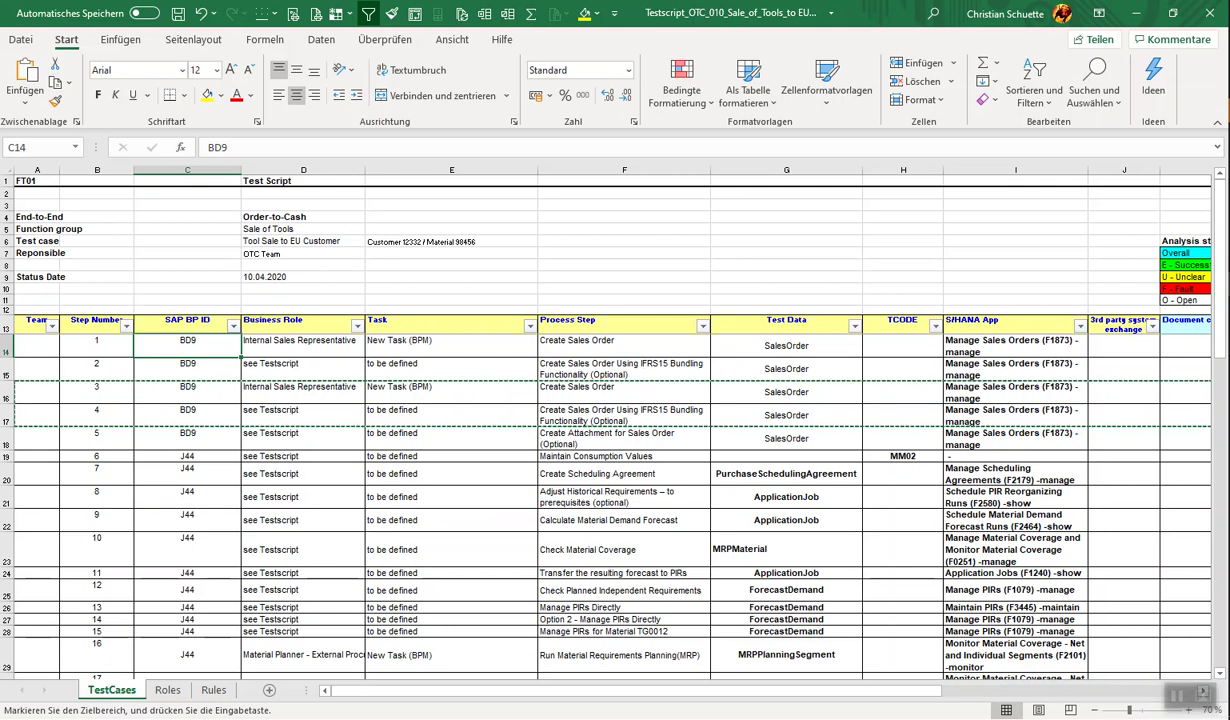
pyautogui.press('Delete')
pyautogui.press('Return')
pyautogui.press('Delete')
# Fill Internal Sales Representative and New Task (BPM) down into both new steps.
pyautogui.press('Right')
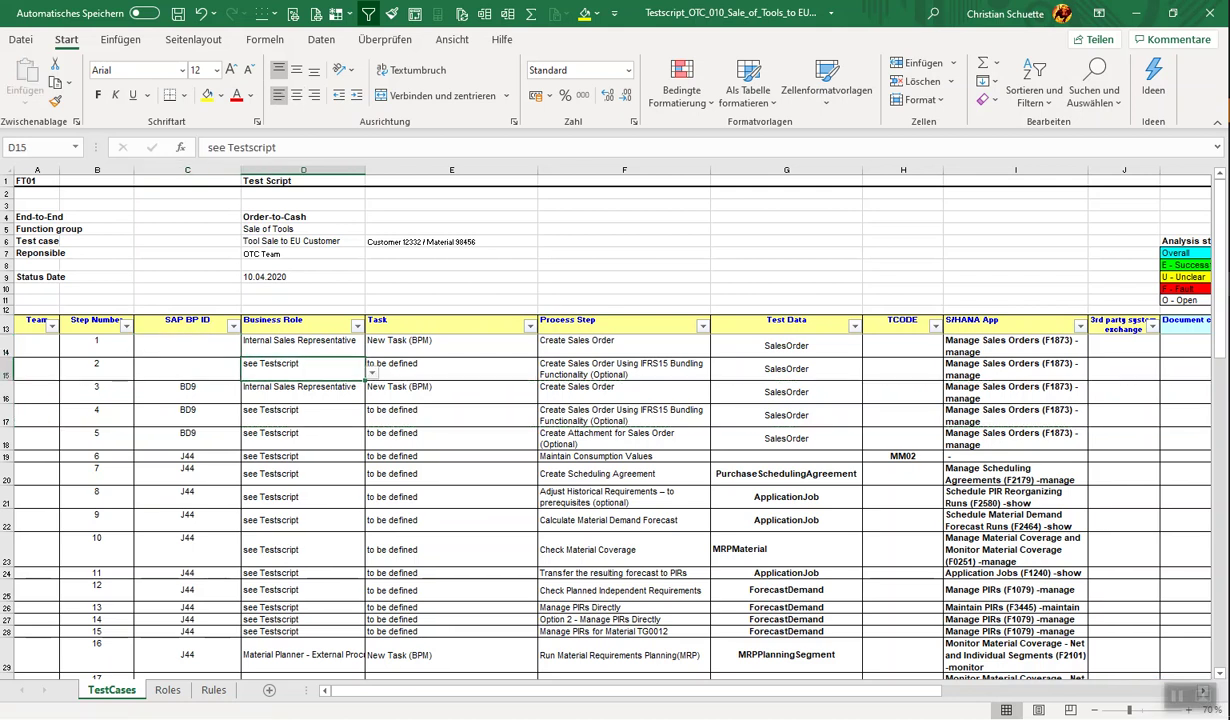
pyautogui.press('Up')
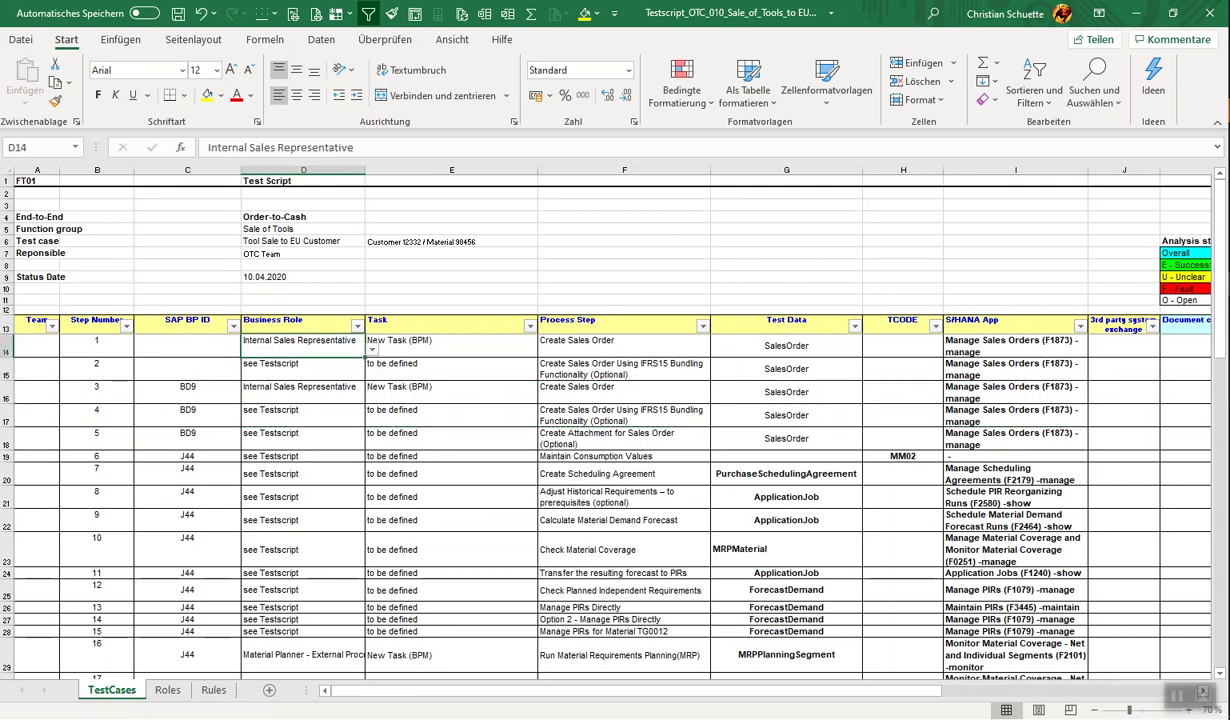
pyautogui.hotkey('shift', 'Down')
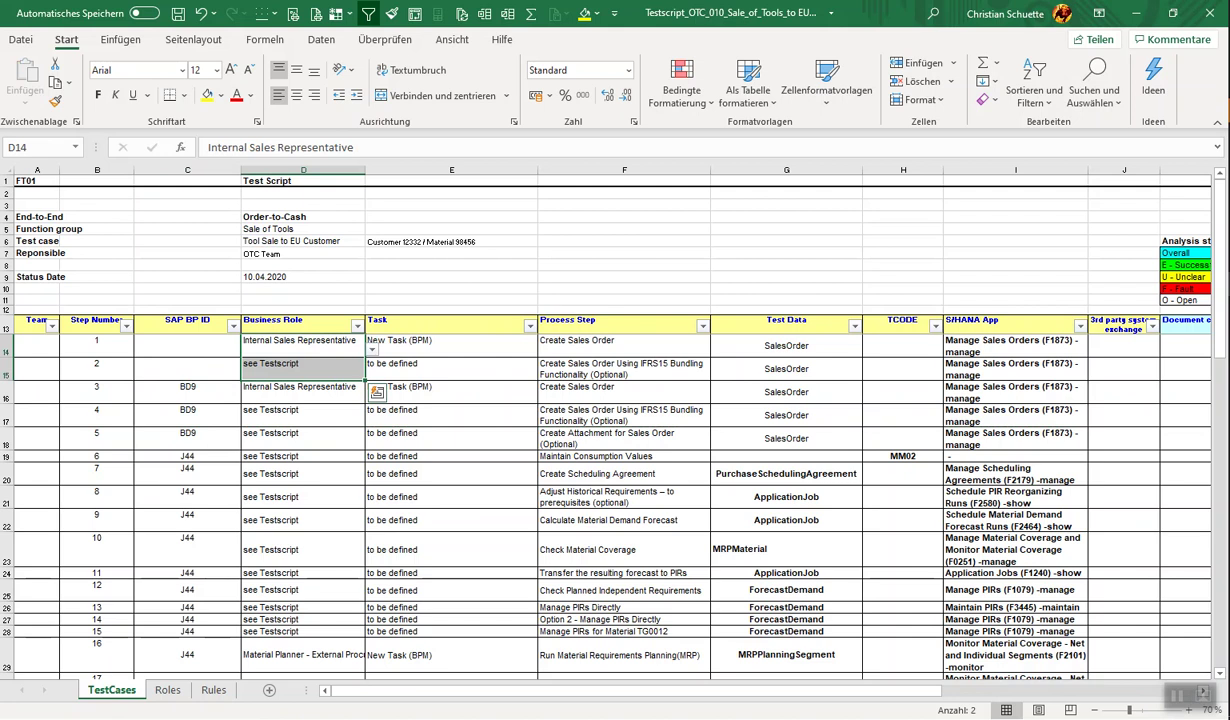
pyautogui.hotkey('ctrl', 'd')
pyautogui.click(451, 345)
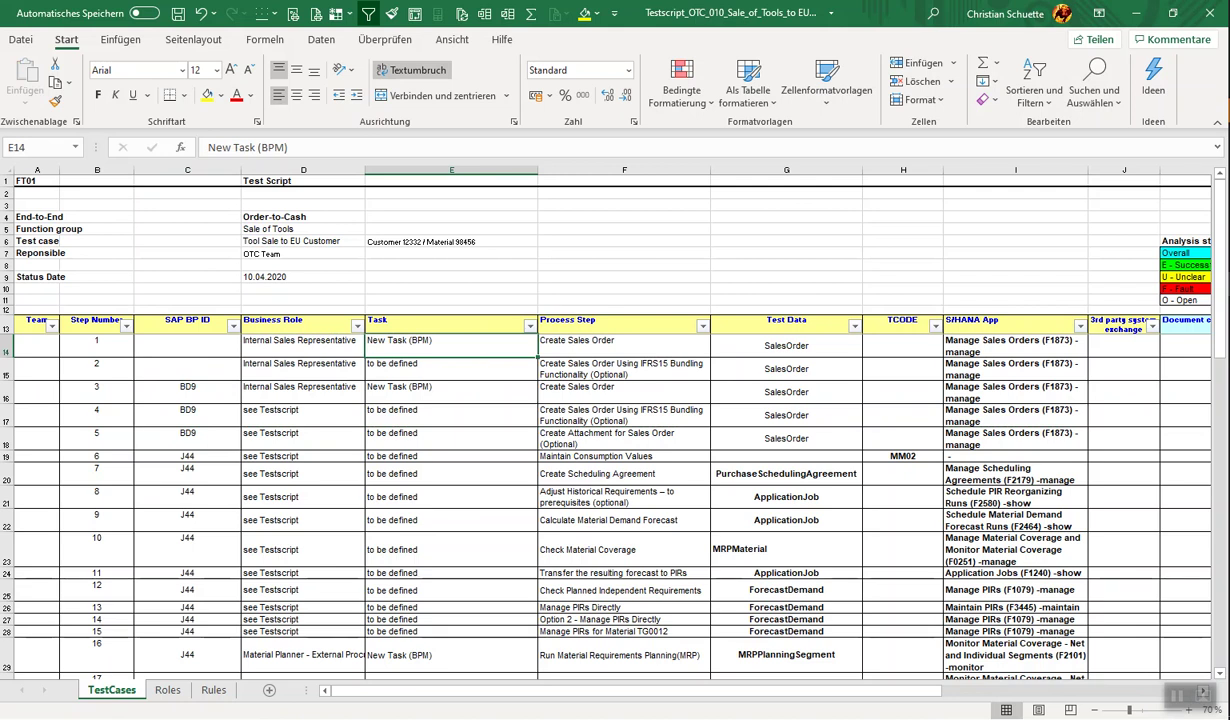
pyautogui.hotkey('shift', 'Down')
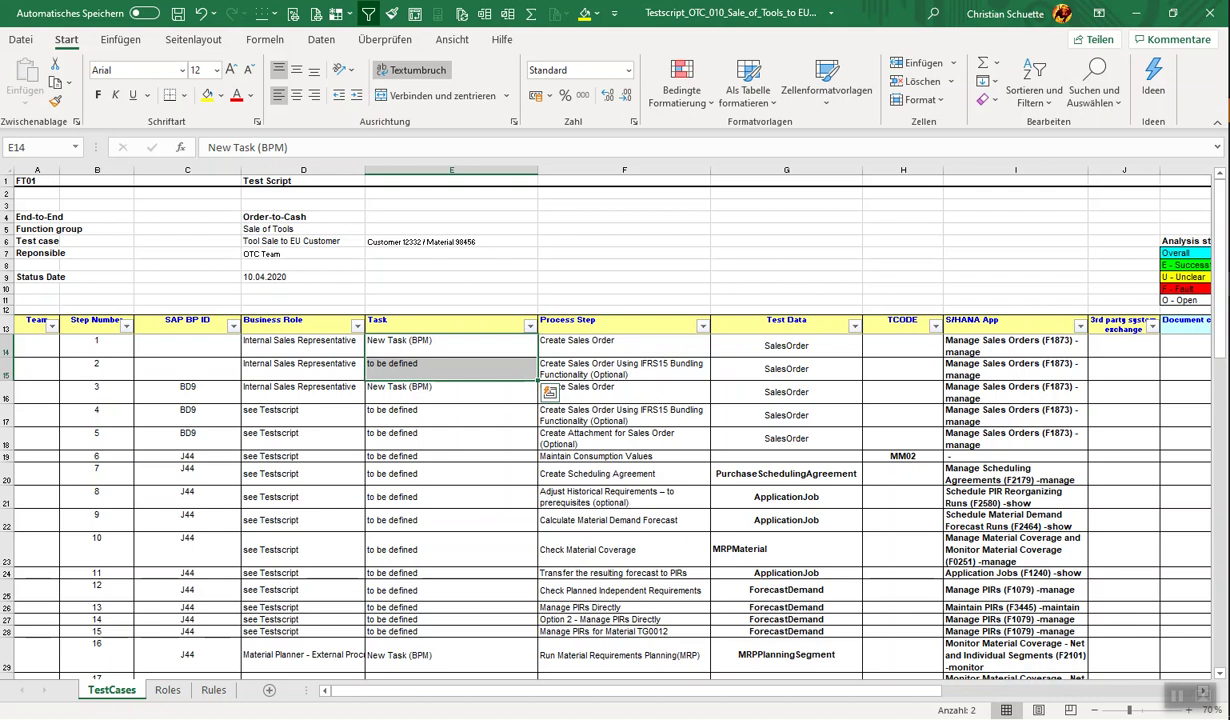
pyautogui.hotkey('ctrl', 'u')
pyautogui.click(624, 341)
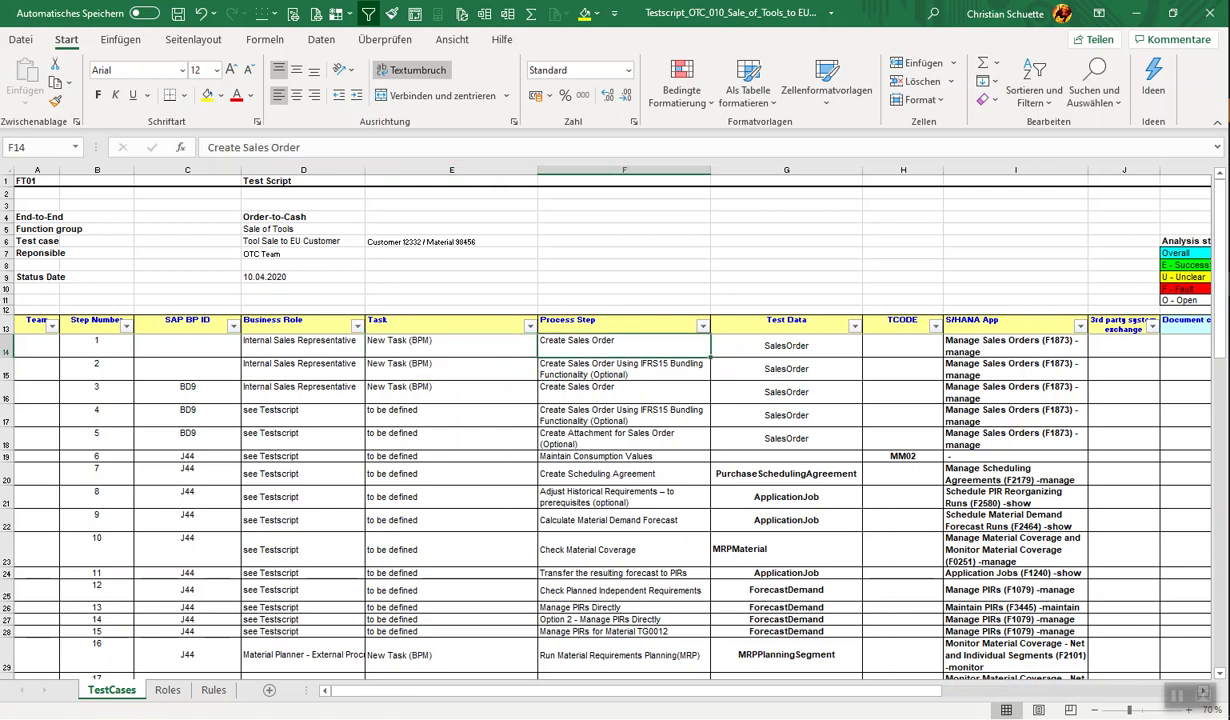
# Name steps 1 and 2 'Check Customer Master' and 'Check Material Master'.
pyautogui.write('Check Cus')
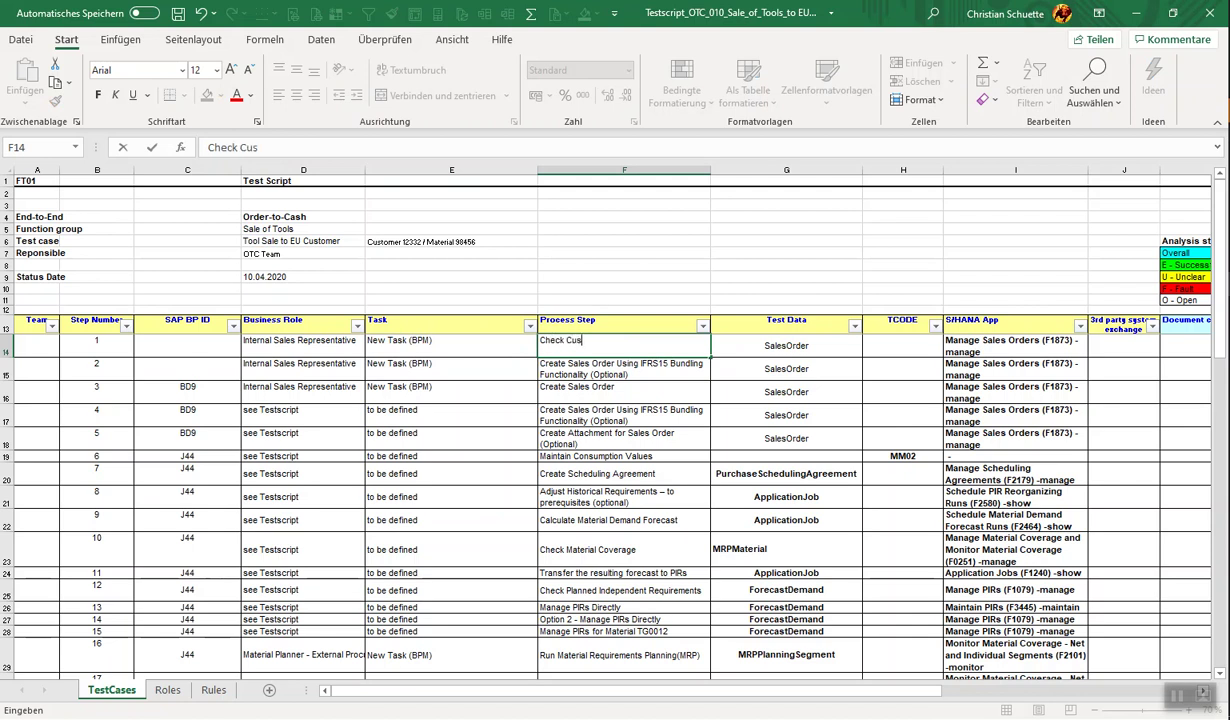
pyautogui.write('tomer Master')
pyautogui.press('Return')
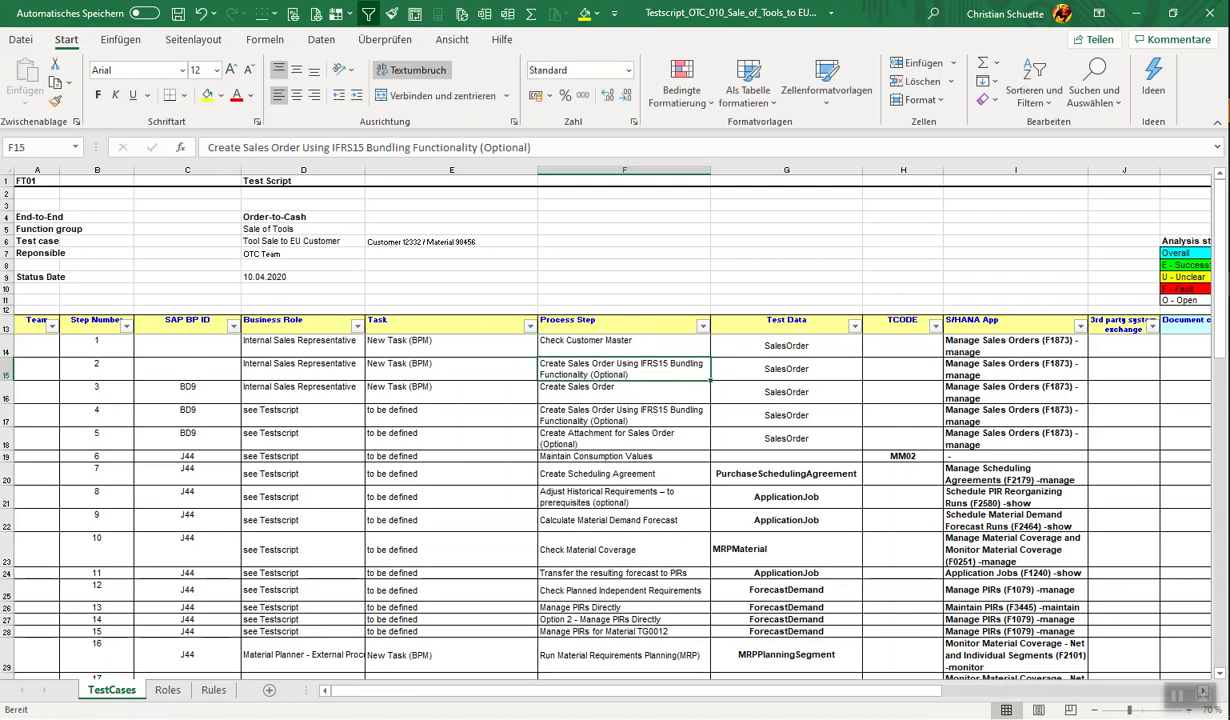
pyautogui.write('Check M')
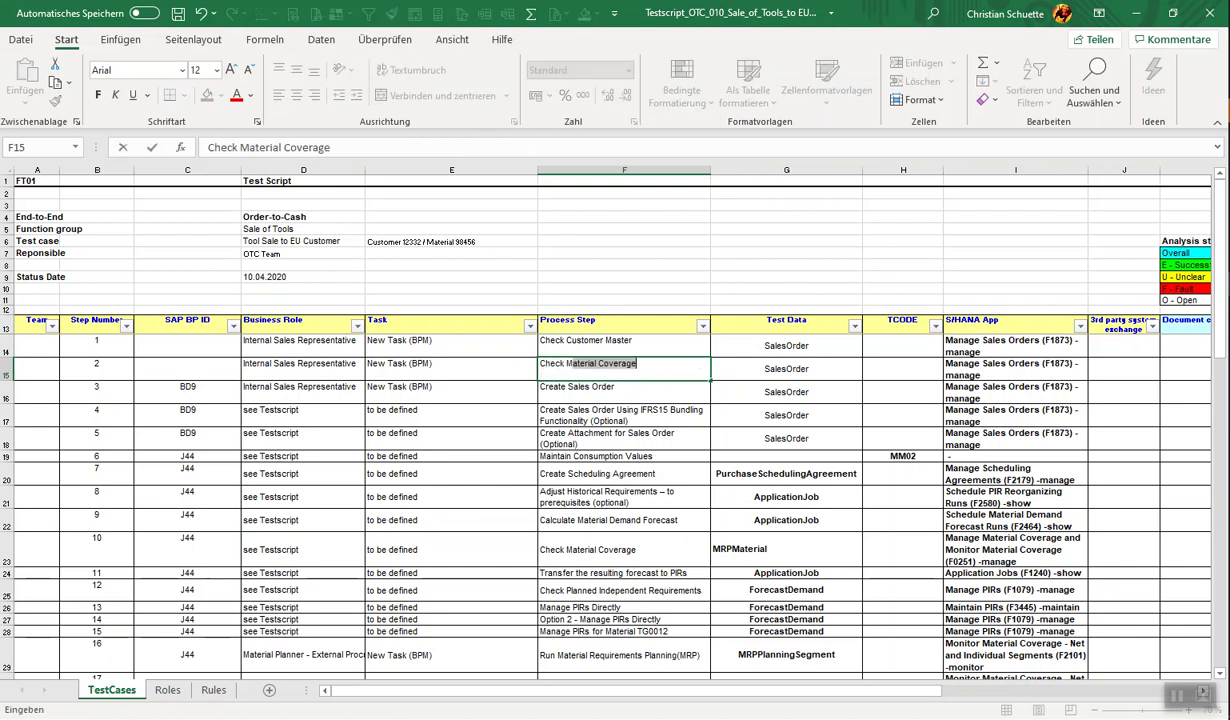
pyautogui.write('aterial Master')
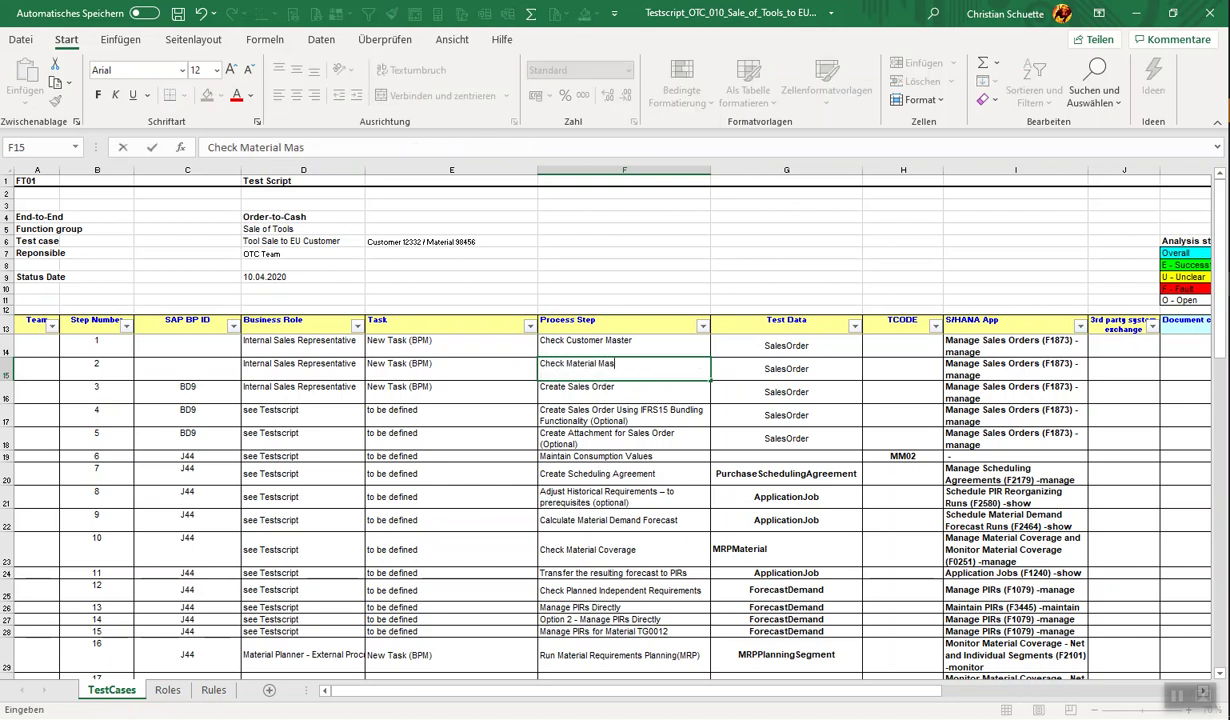
pyautogui.click(786, 345)
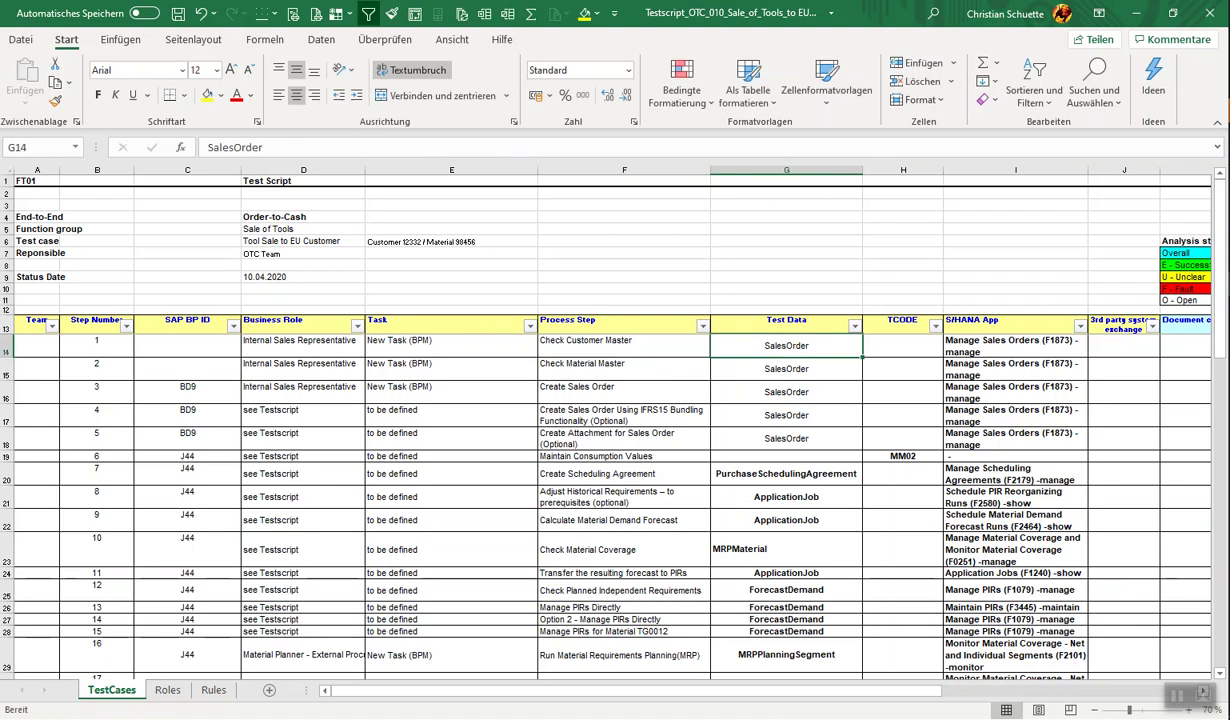
# Replace the test data with the test customer number for step 1 and material 98456 for step 2.
pyautogui.press('Delete')
pyautogui.write('12332')
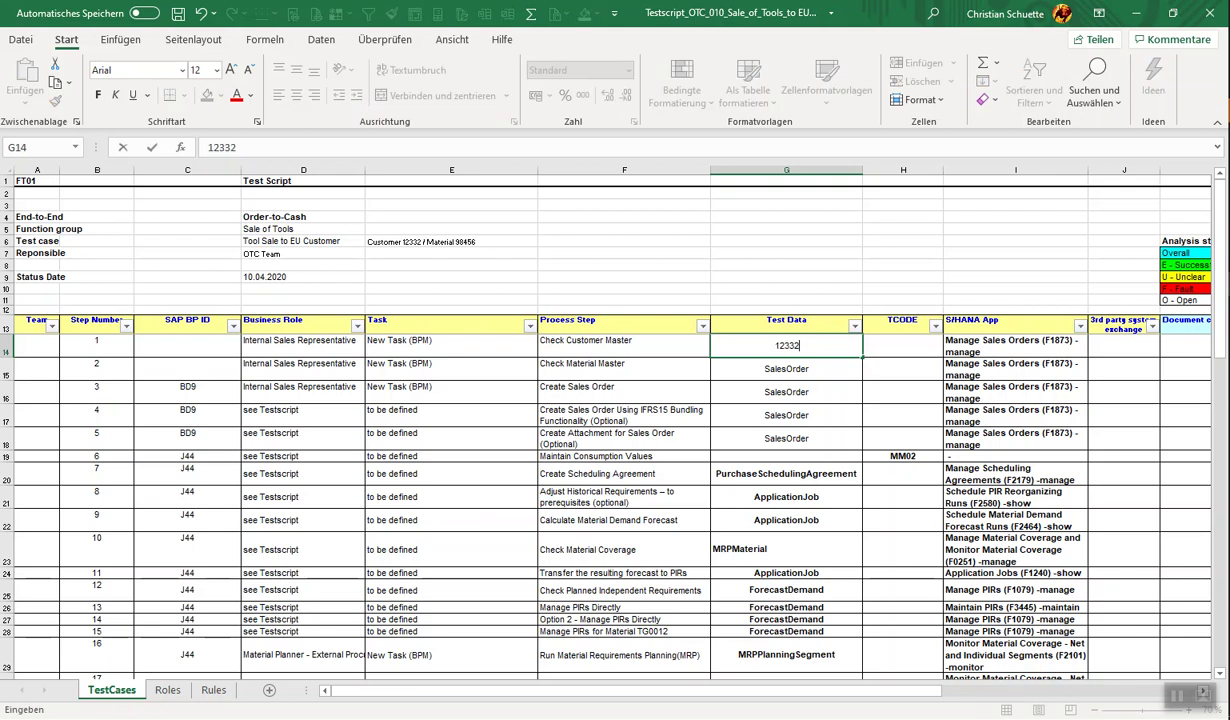
pyautogui.press('Return')
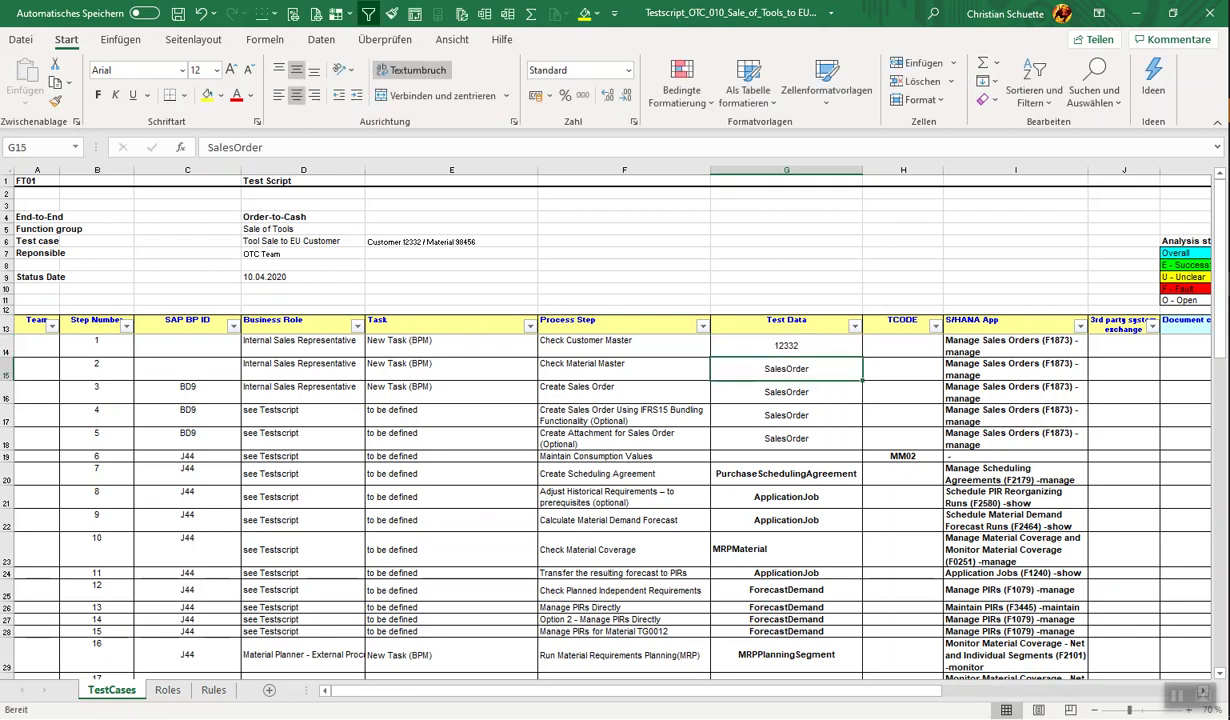
pyautogui.write('98')
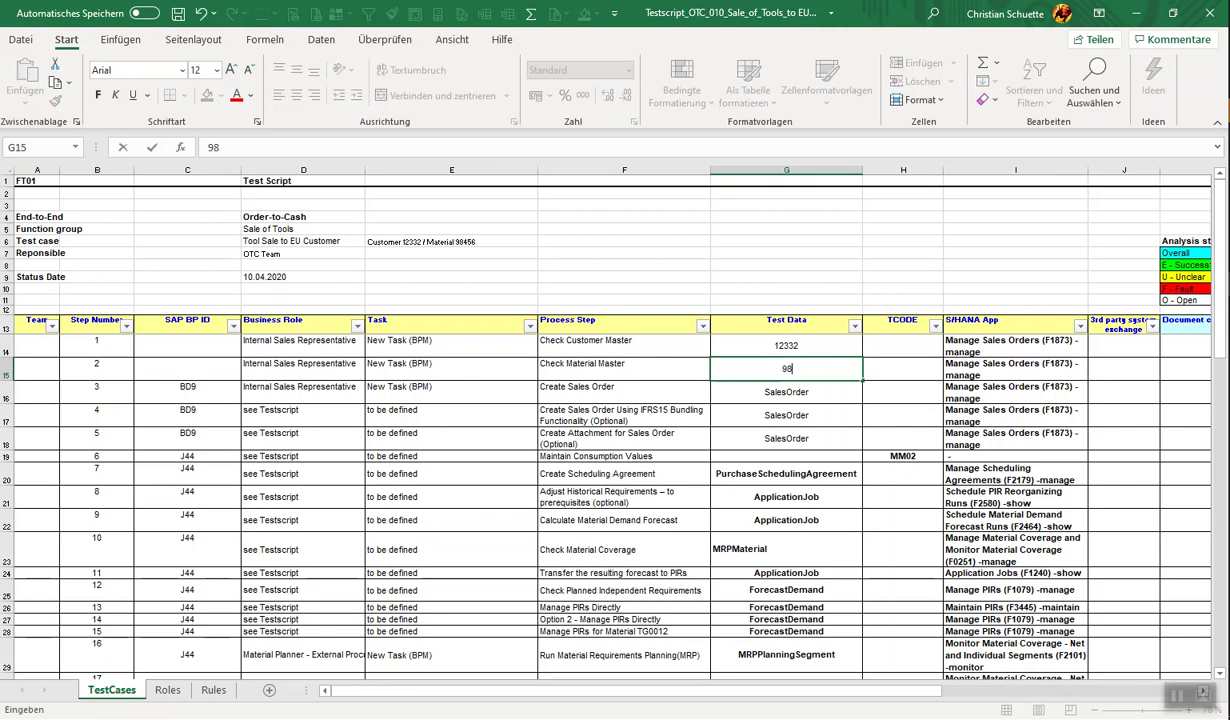
pyautogui.write('456')
pyautogui.click(903, 345)
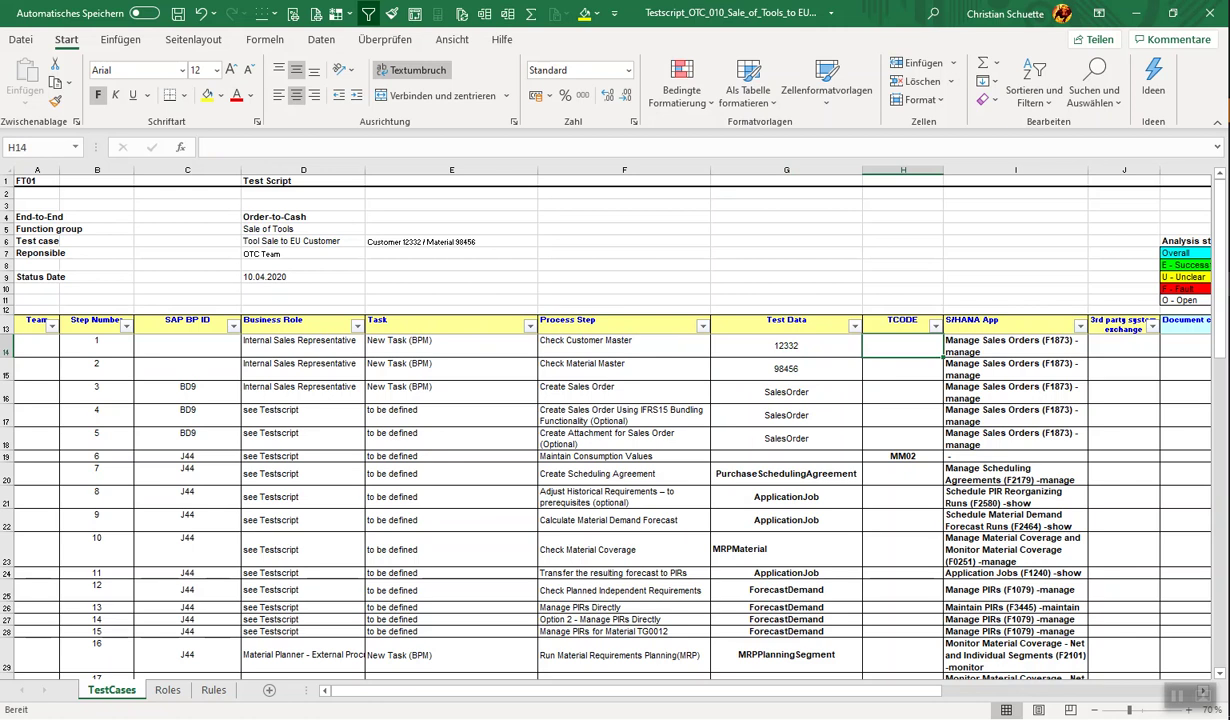
# Set TCODE VD03 for step 1 and MM03 for step 2, clearing both S/4HANA App cells.
pyautogui.write('VD03')
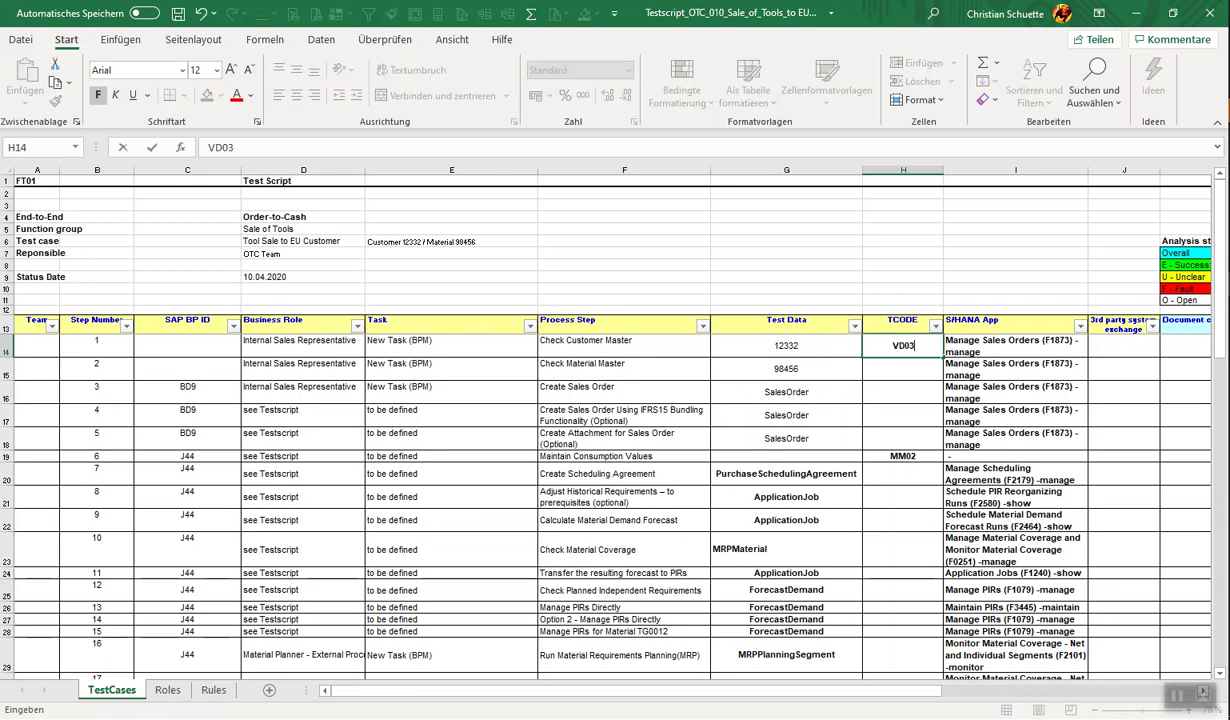
pyautogui.press('Return')
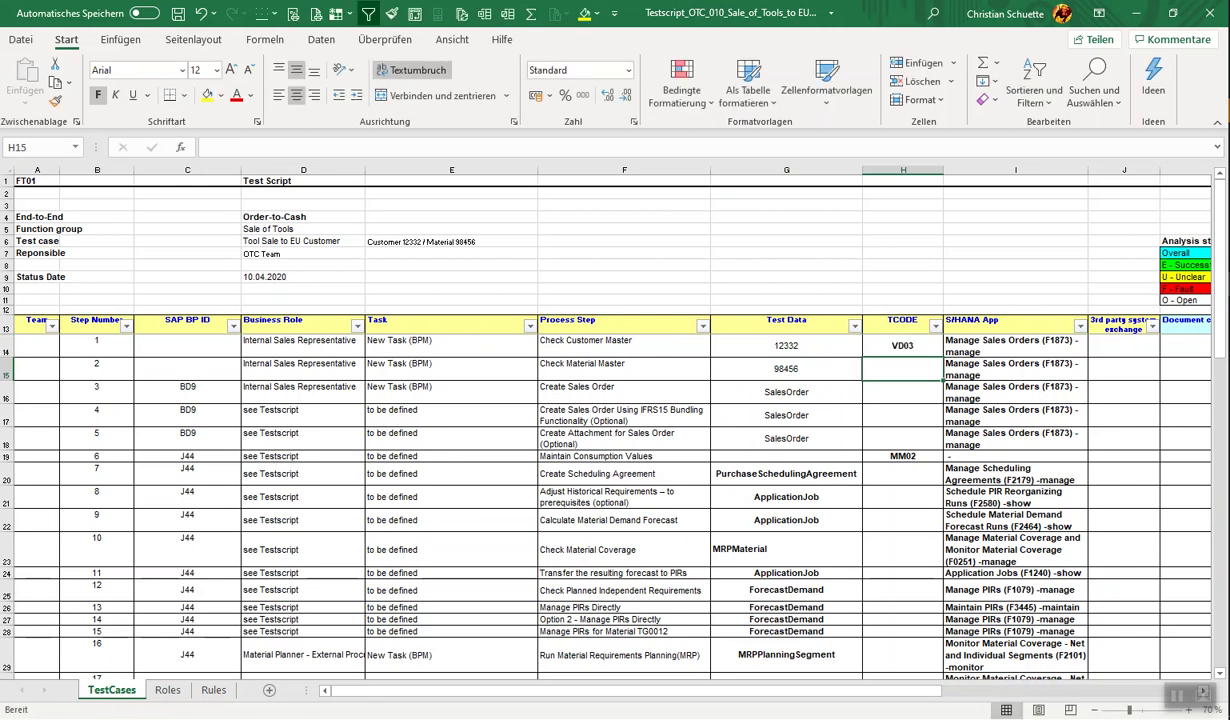
pyautogui.click(1015, 345)
pyautogui.hotkey('shift', 'Down')
pyautogui.press('Delete')
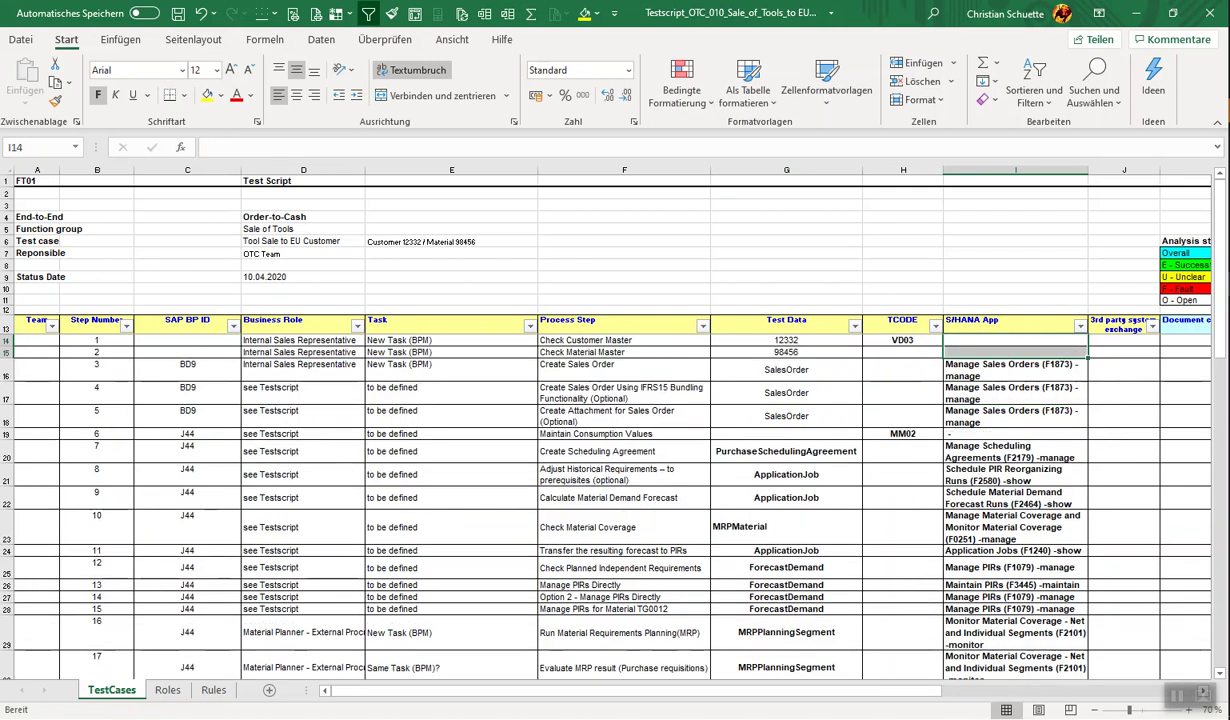
pyautogui.click(903, 352)
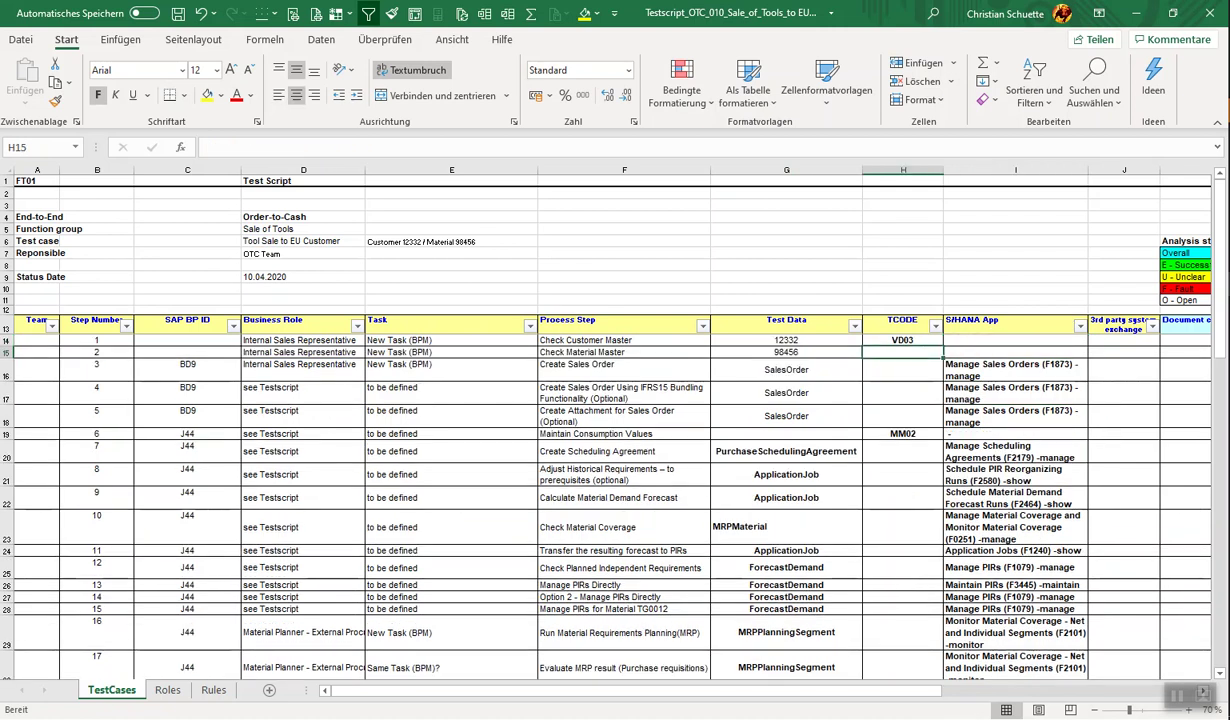
pyautogui.write('MM03')
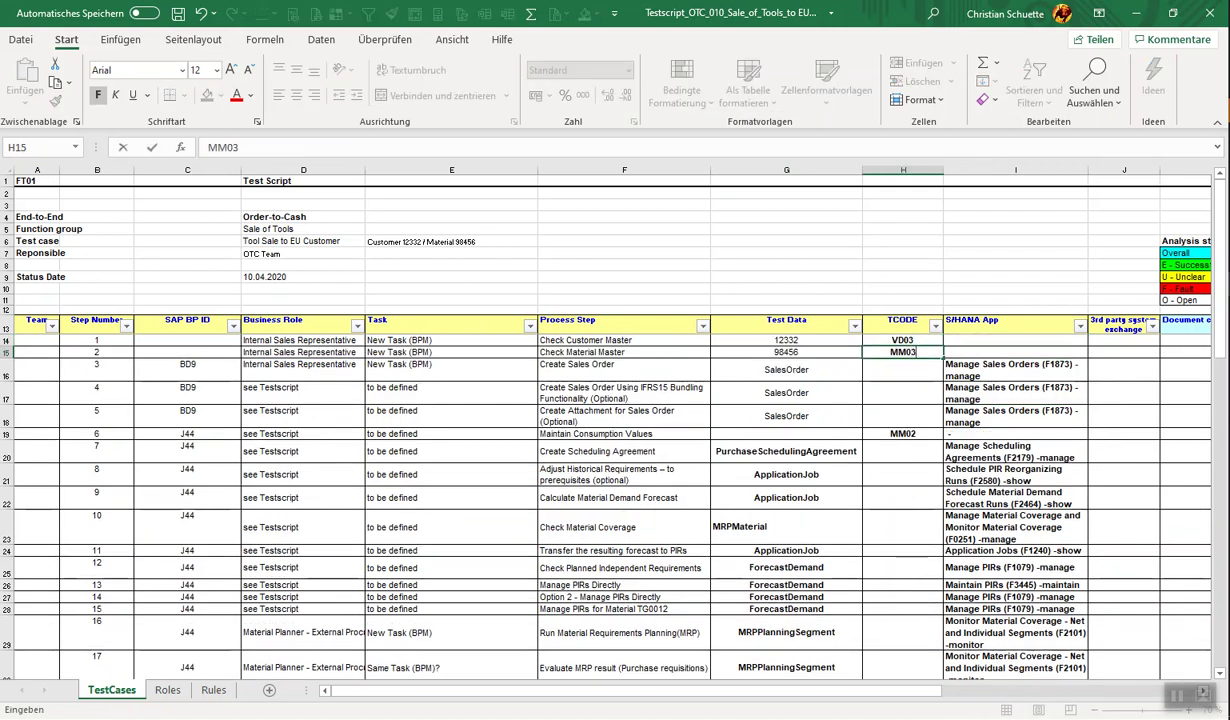
pyautogui.press('Left')
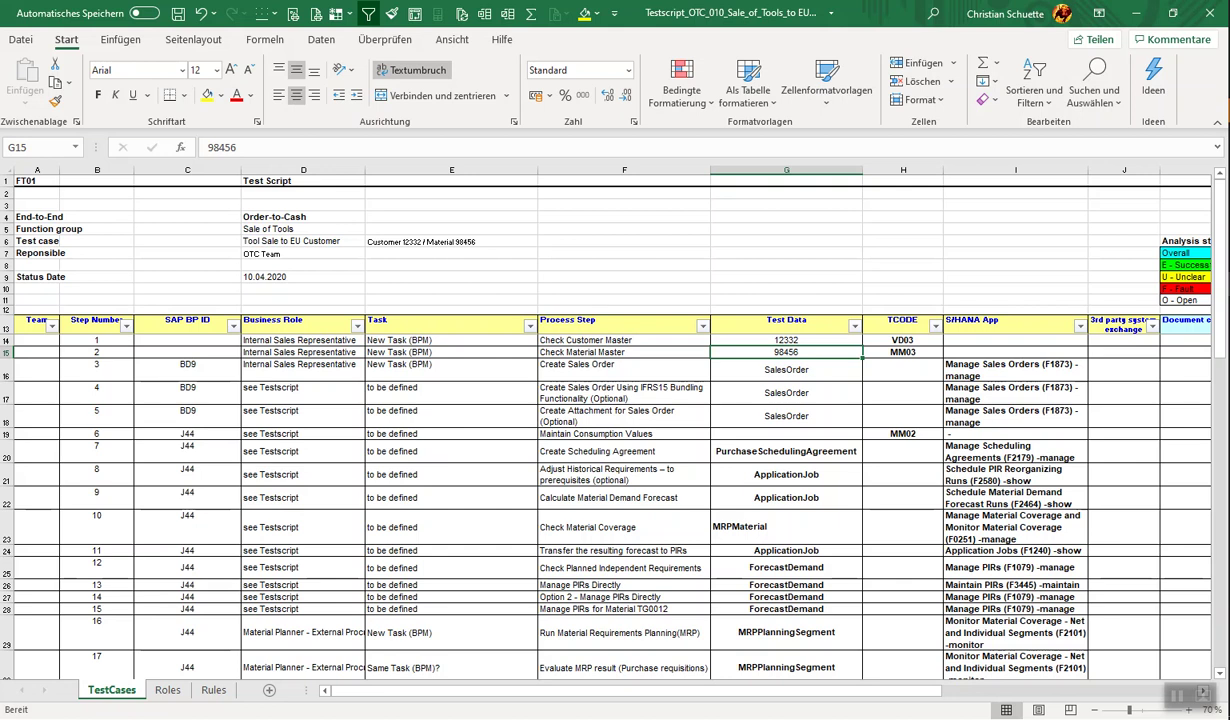
# Save the test script with its new VD03 and MM03 master-check steps.
pyautogui.hotkey('ctrl', 's')
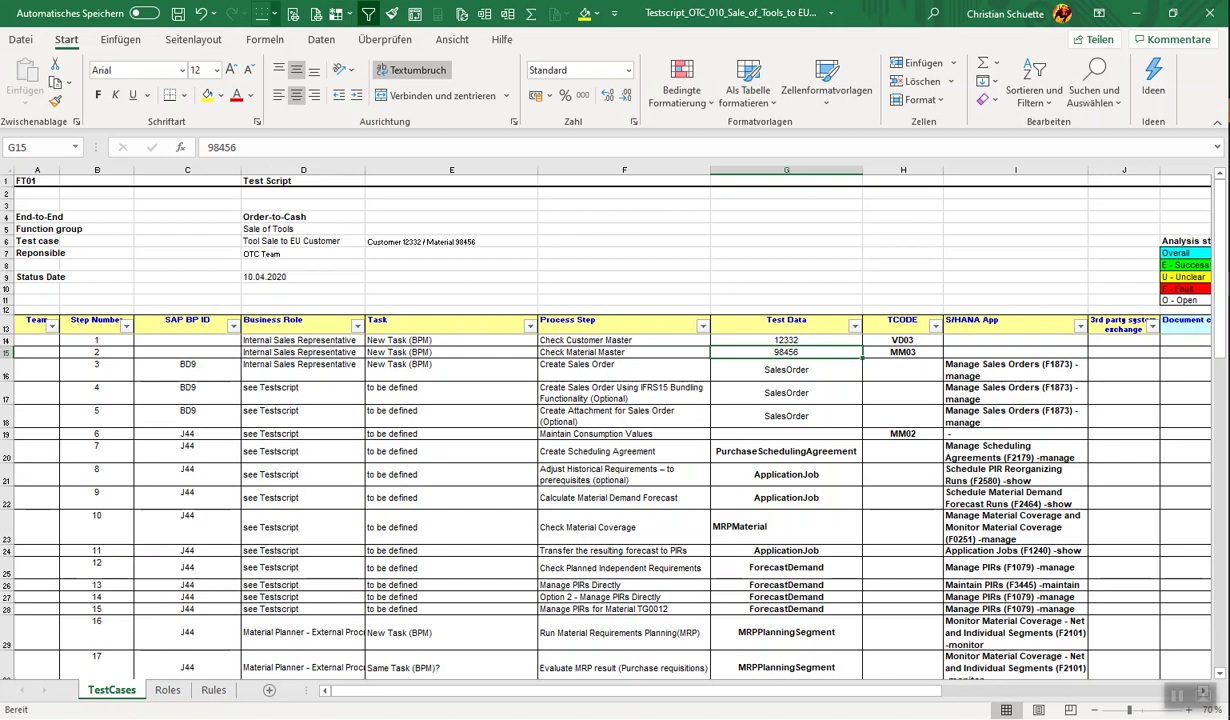